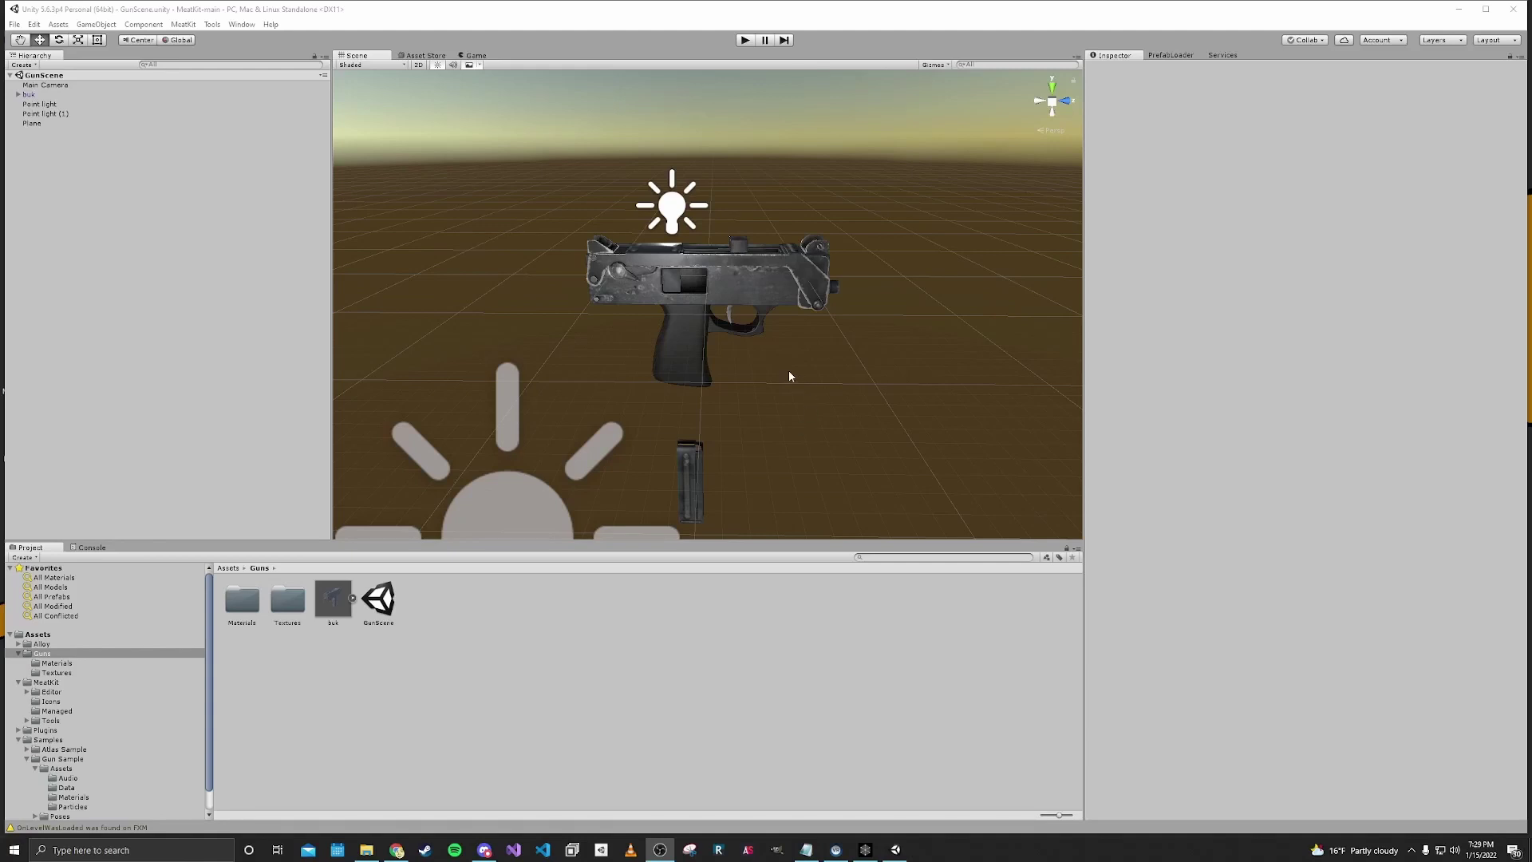
alt+drag(789, 376, 785, 369)
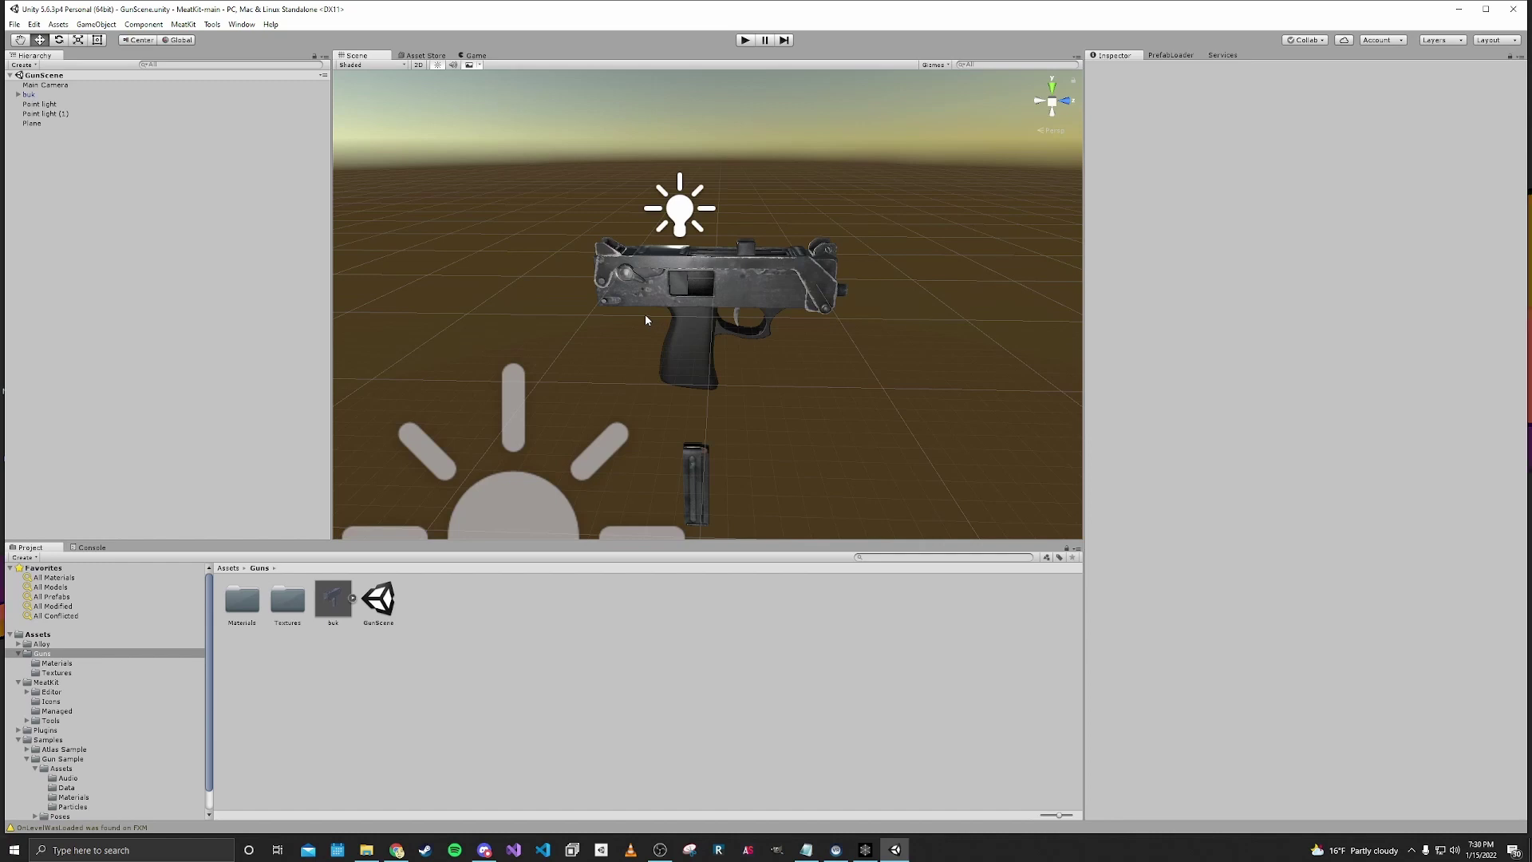
alt+drag(631, 326, 633, 327)
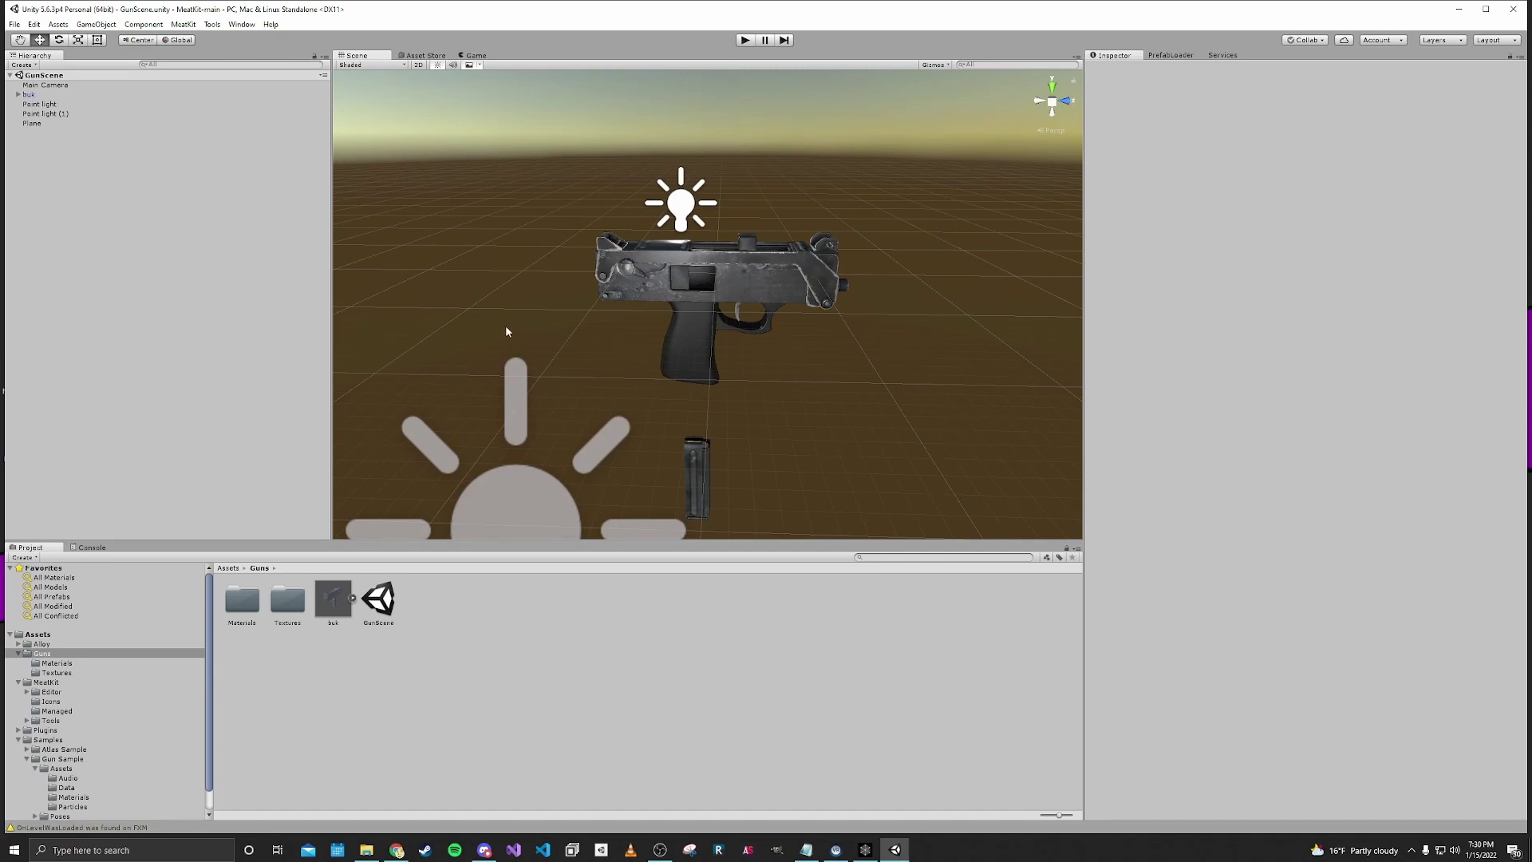
In File Explorer, create a folder named ImportedBundles in the MeatKit-main project root, then return to Unity.
right_click(459, 592)
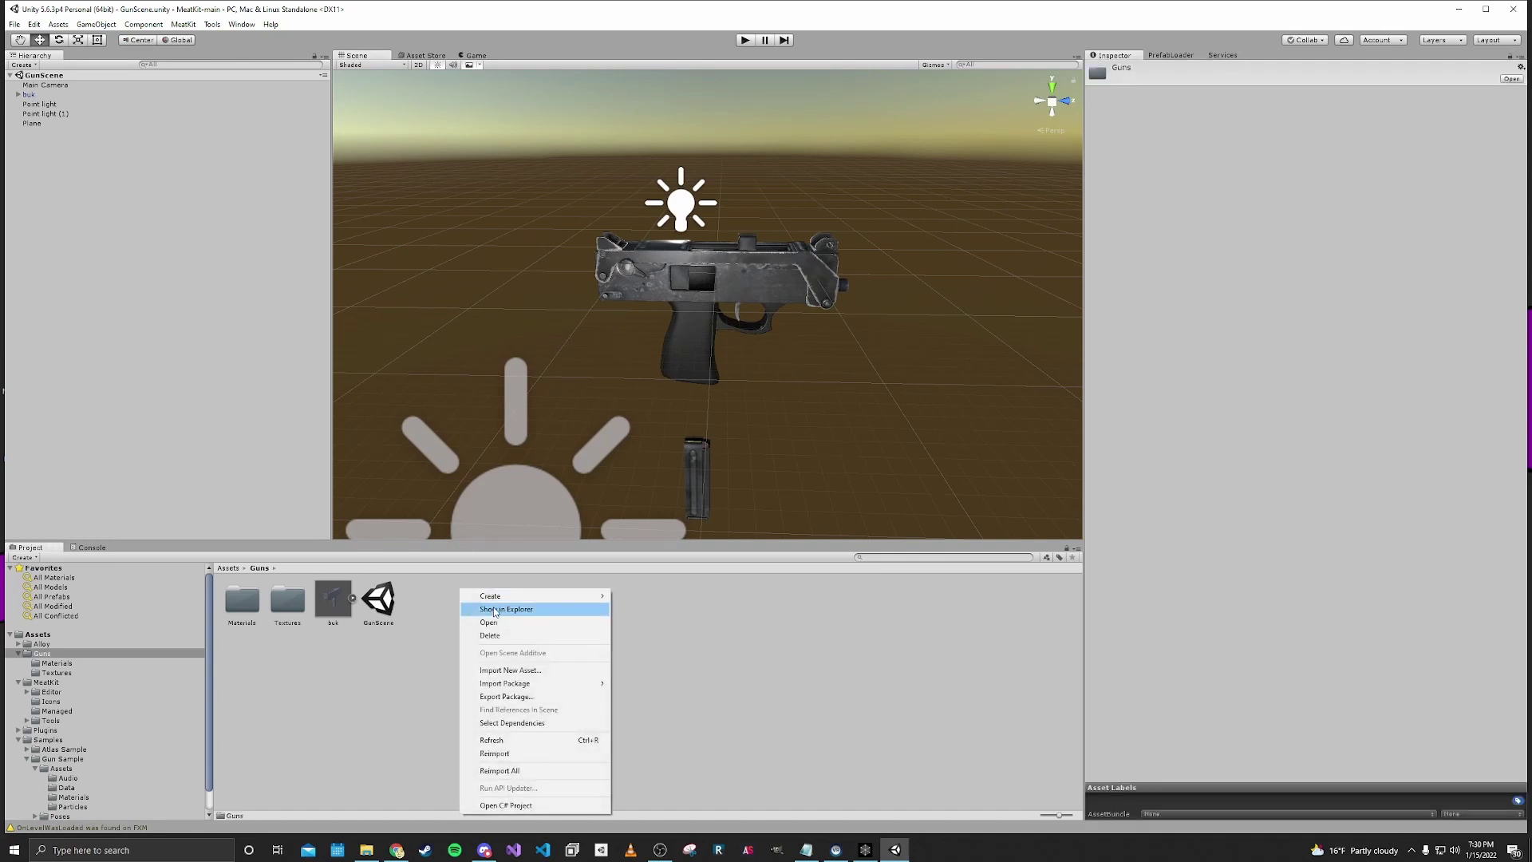
click(499, 610)
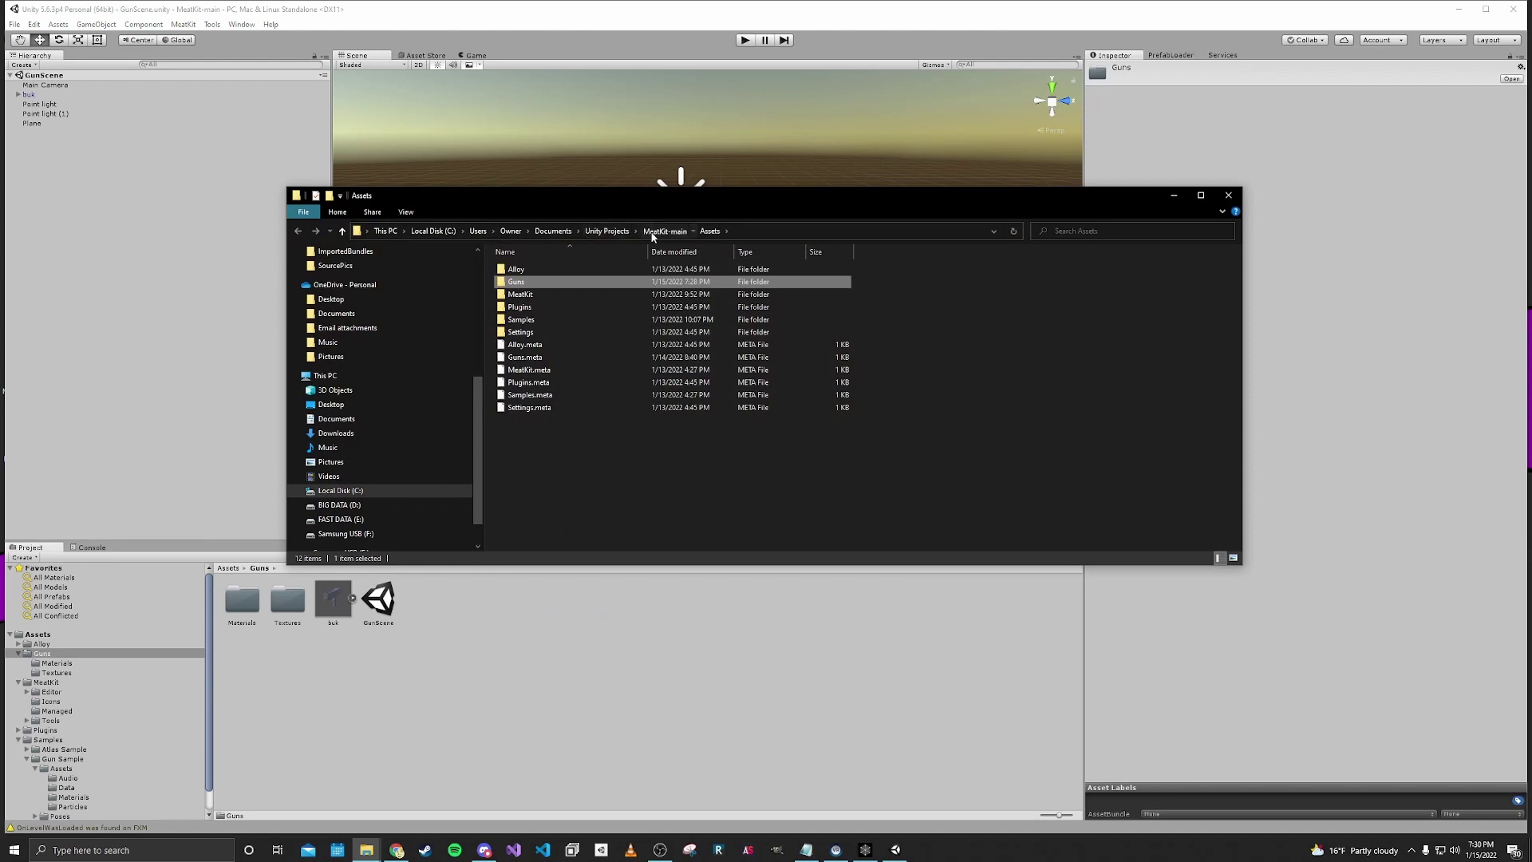
click(665, 231)
right_click(523, 420)
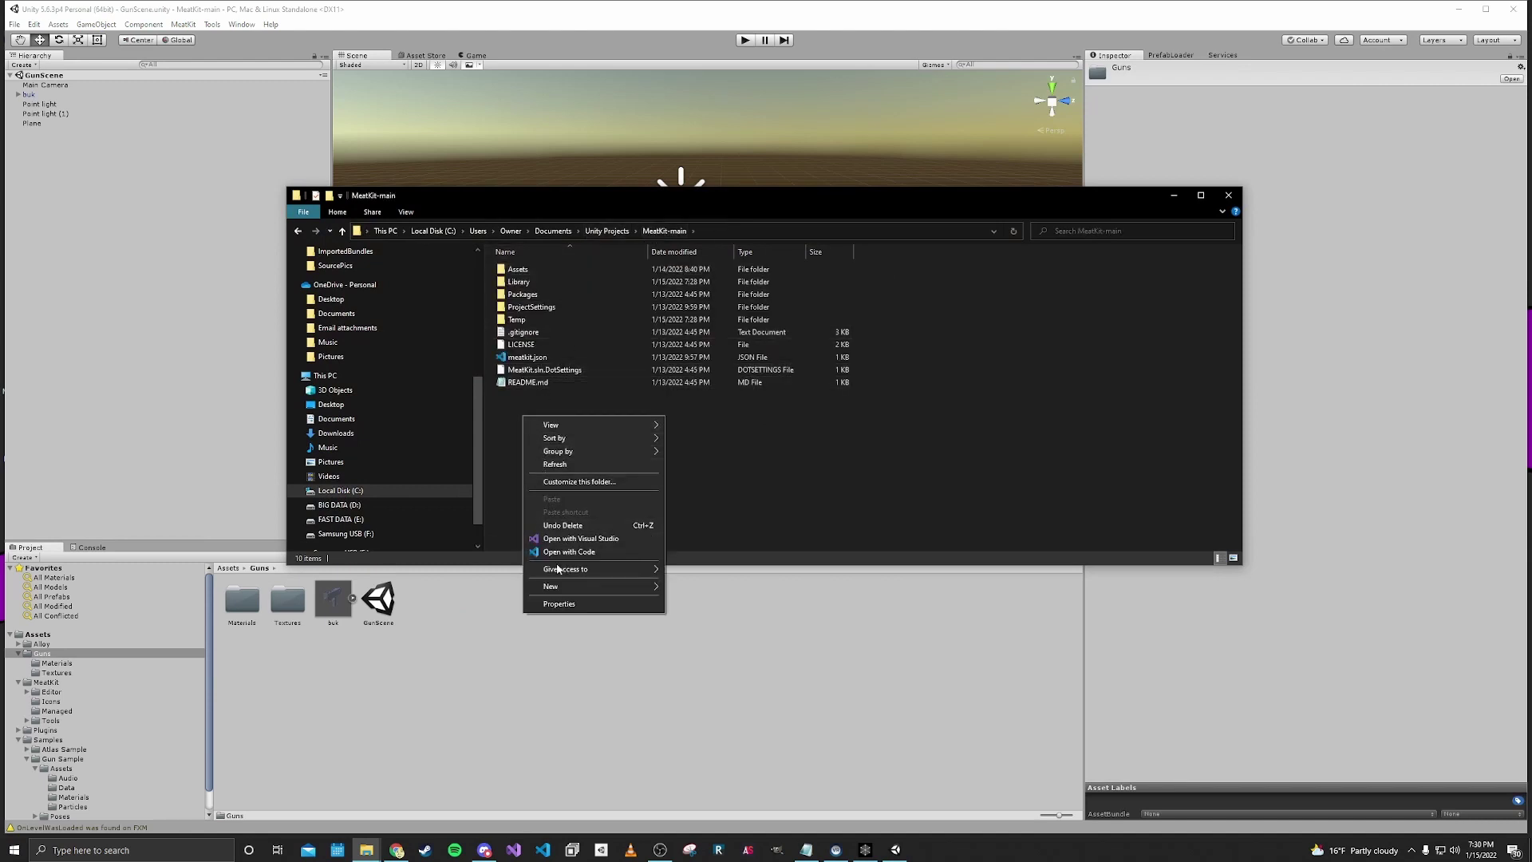
mouse_move(558, 586)
click(690, 588)
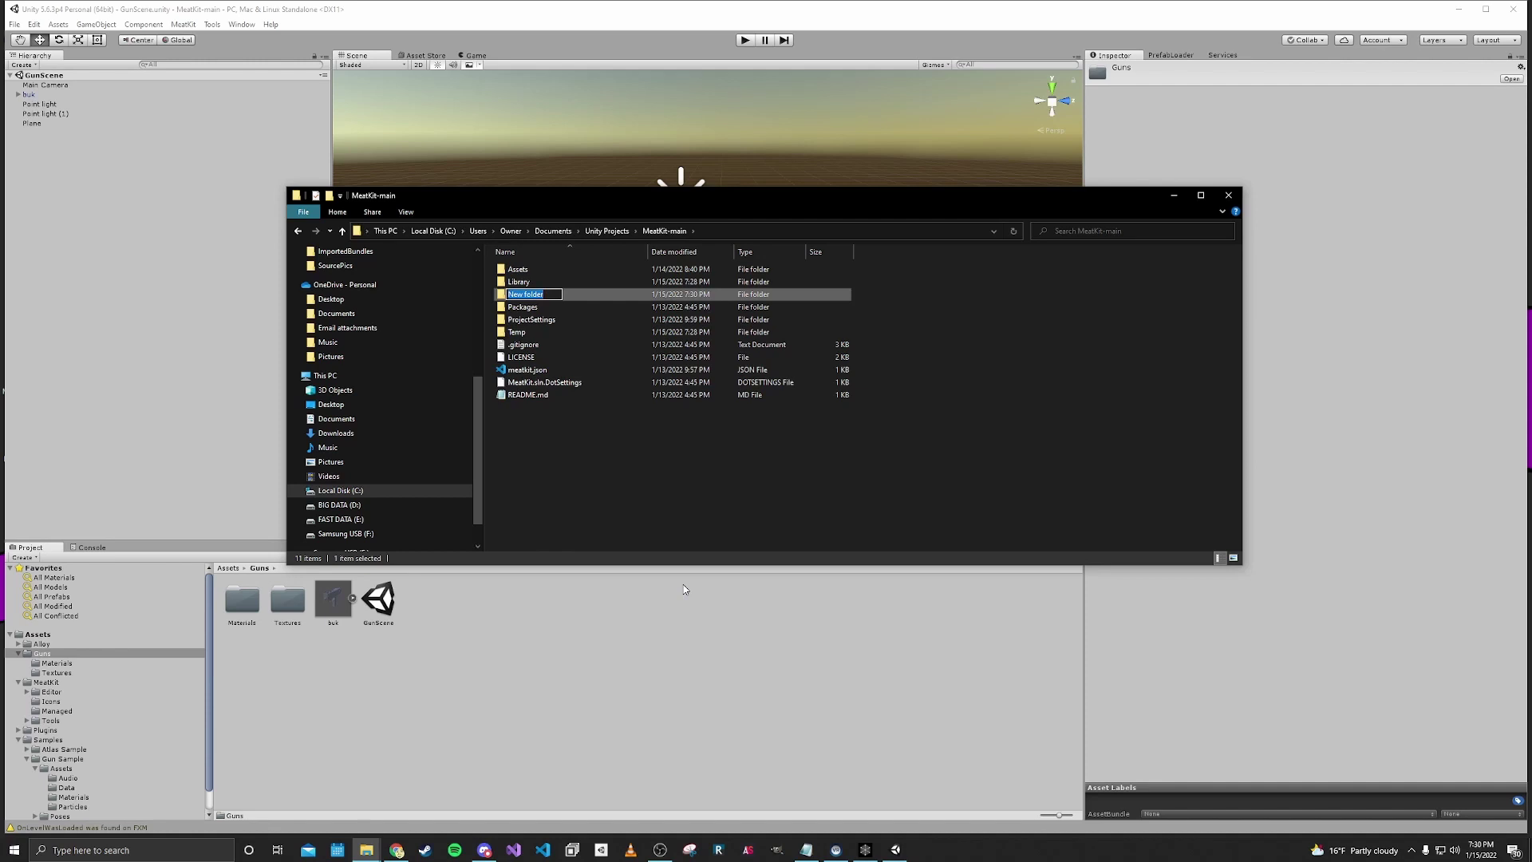
key(BackSpace)
text(ImportedBundles)
key(Return)
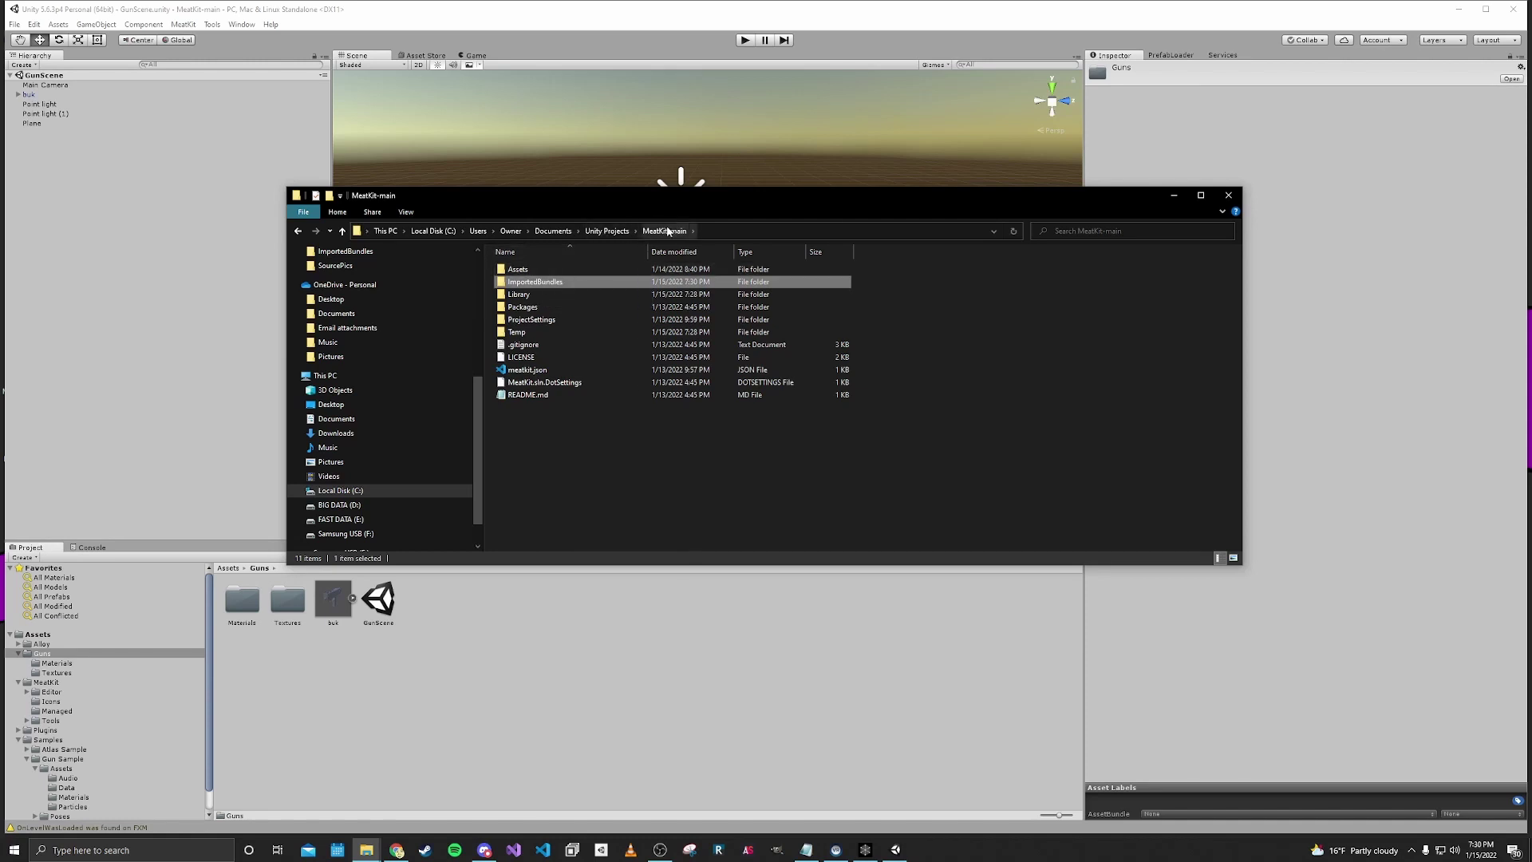
drag(589, 196, 580, 189)
click(579, 170)
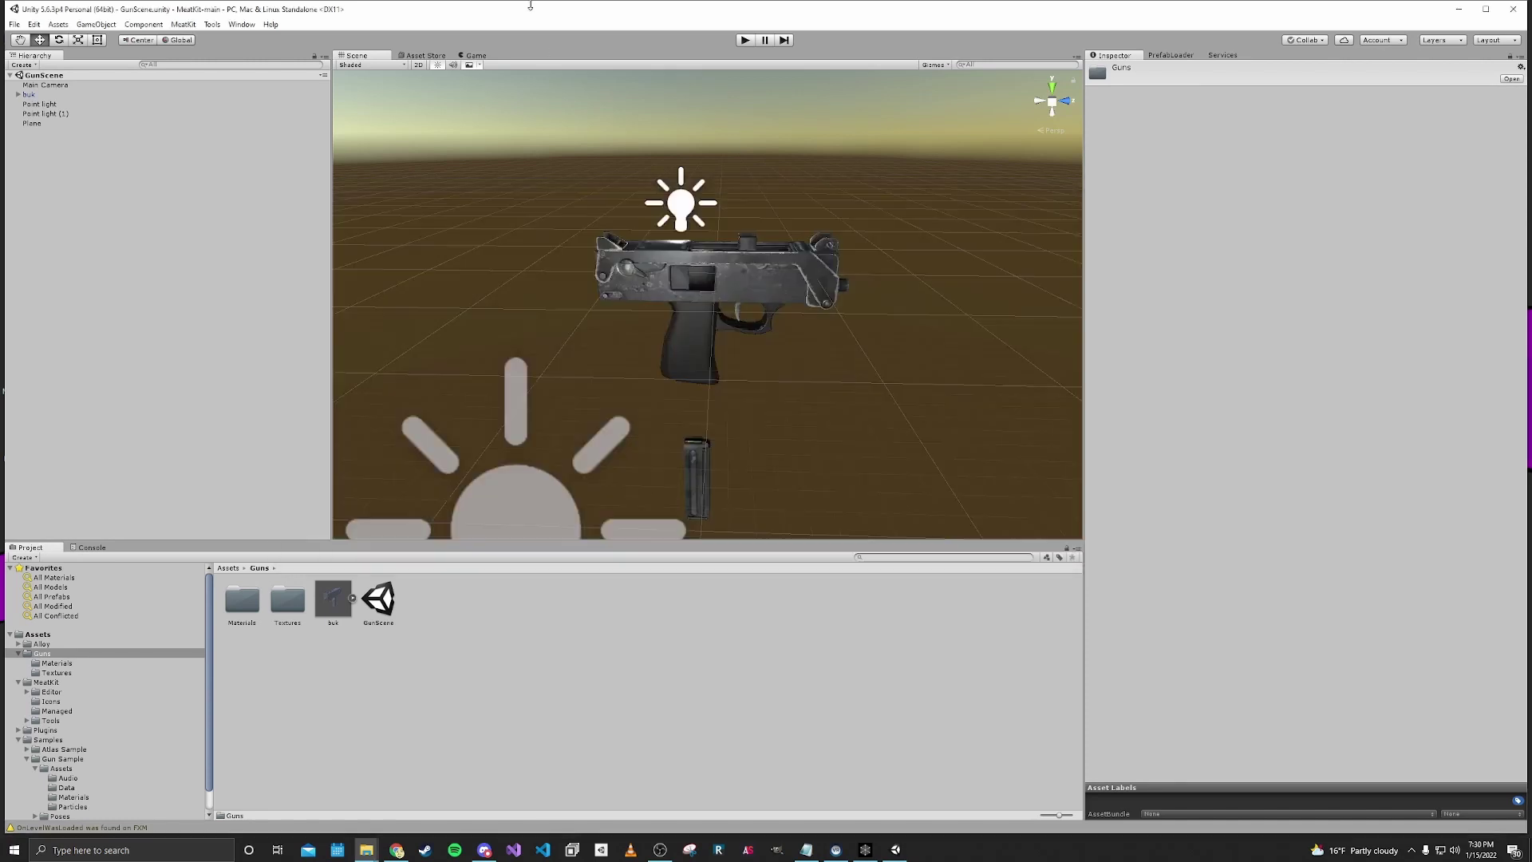
Start a MeatKit asset bundle import and browse to the H3VR game's h3vr_Data\StreamingAssets folder.
click(185, 25)
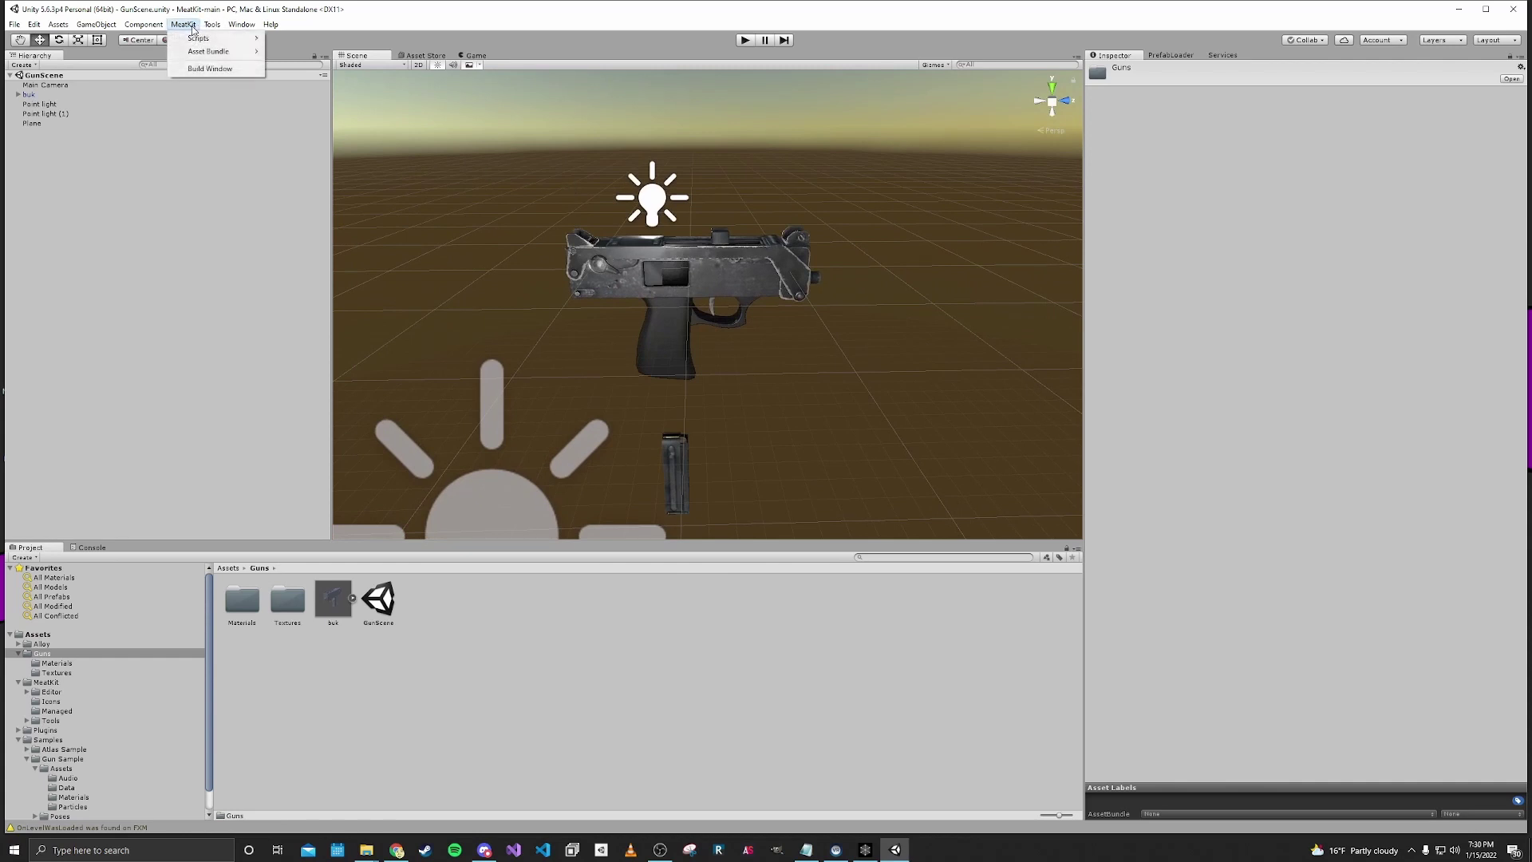
mouse_move(197, 55)
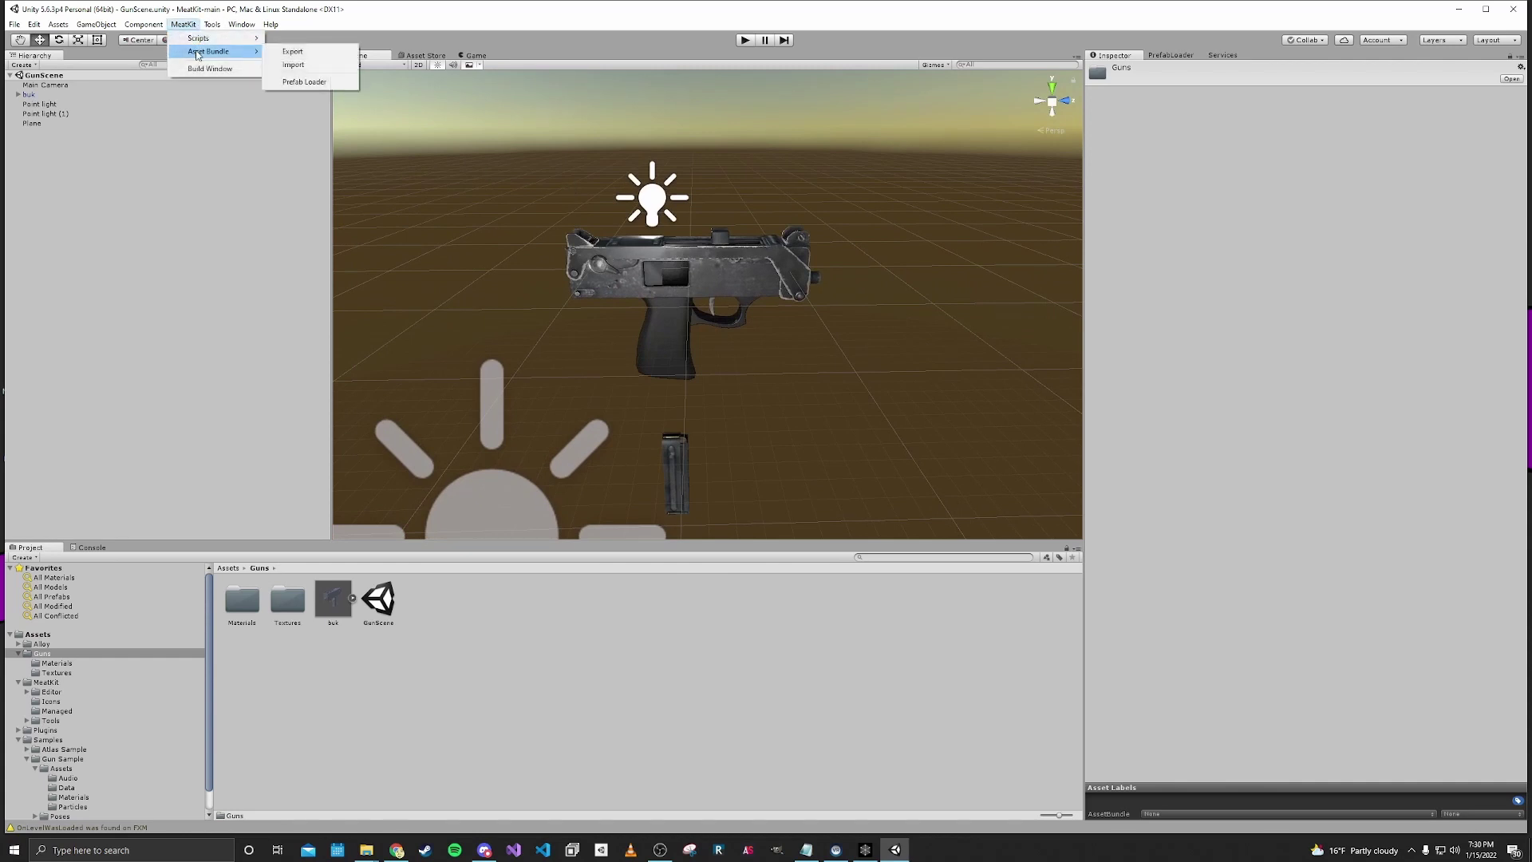
click(292, 67)
drag(299, 41, 595, 94)
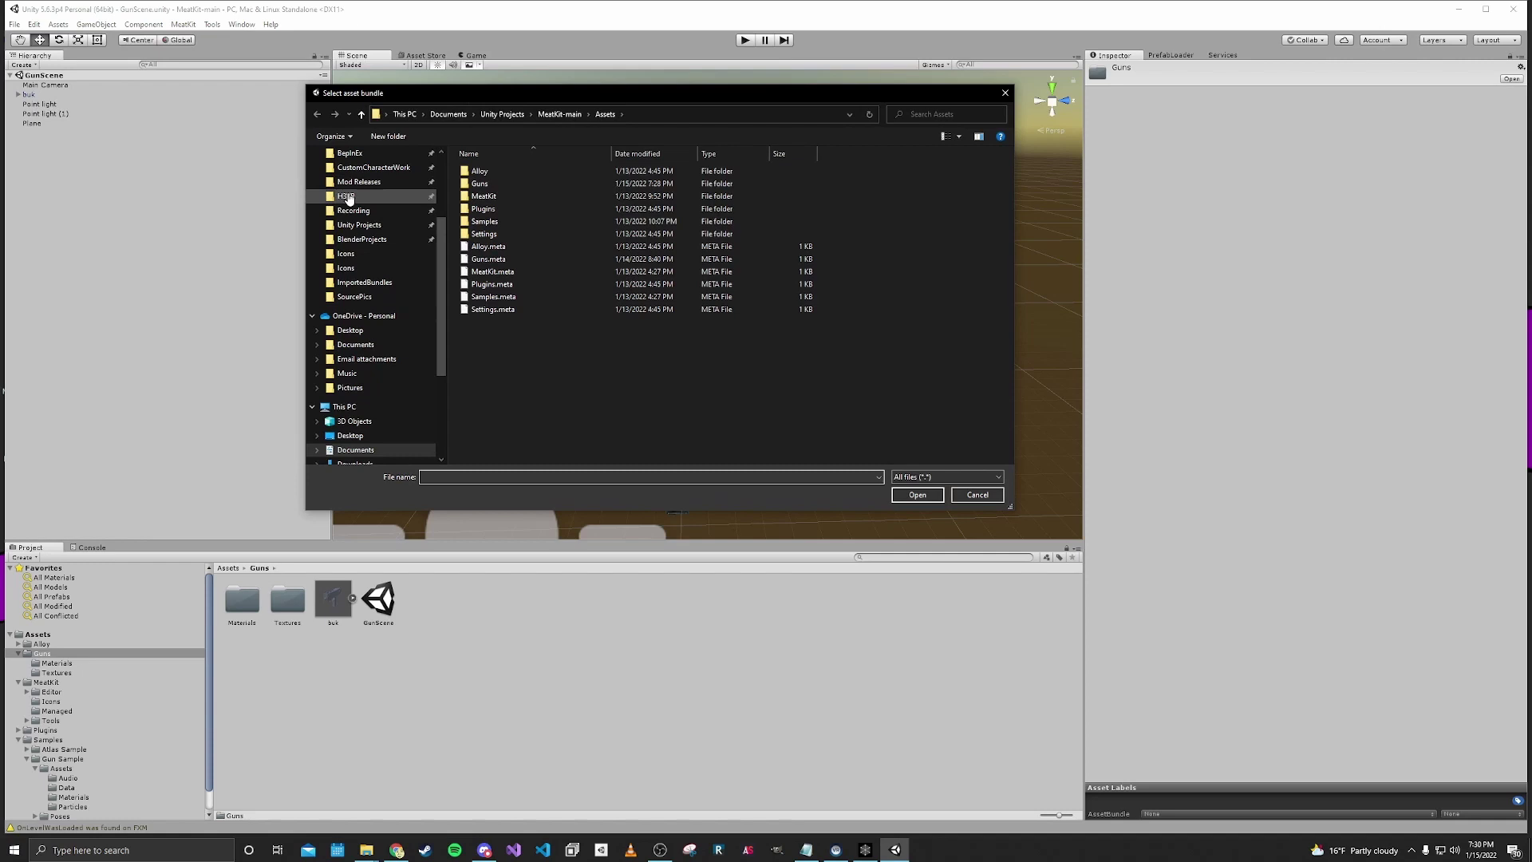
click(346, 197)
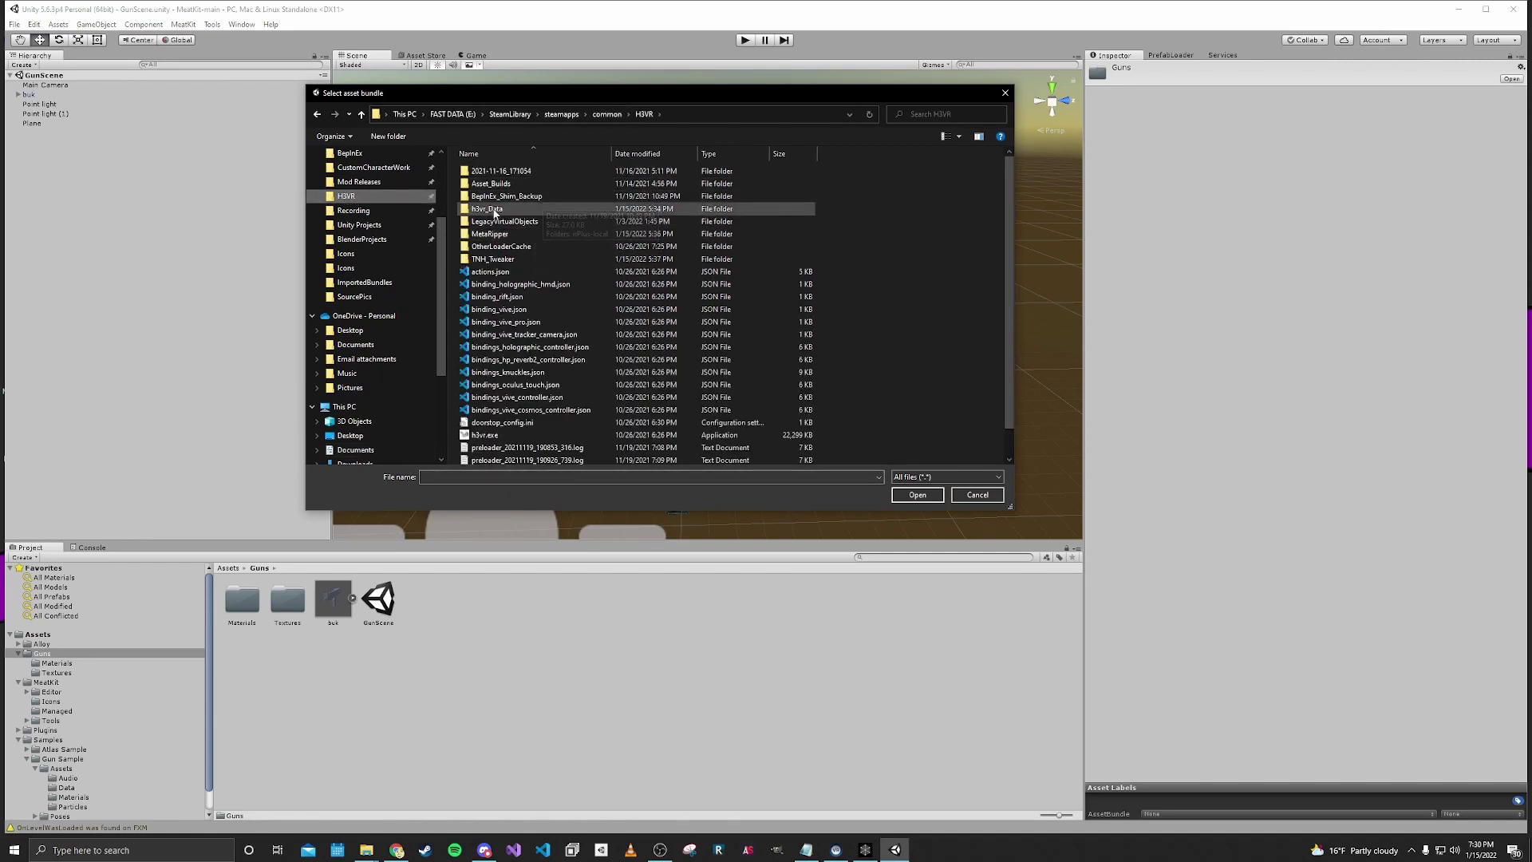
double_click(491, 209)
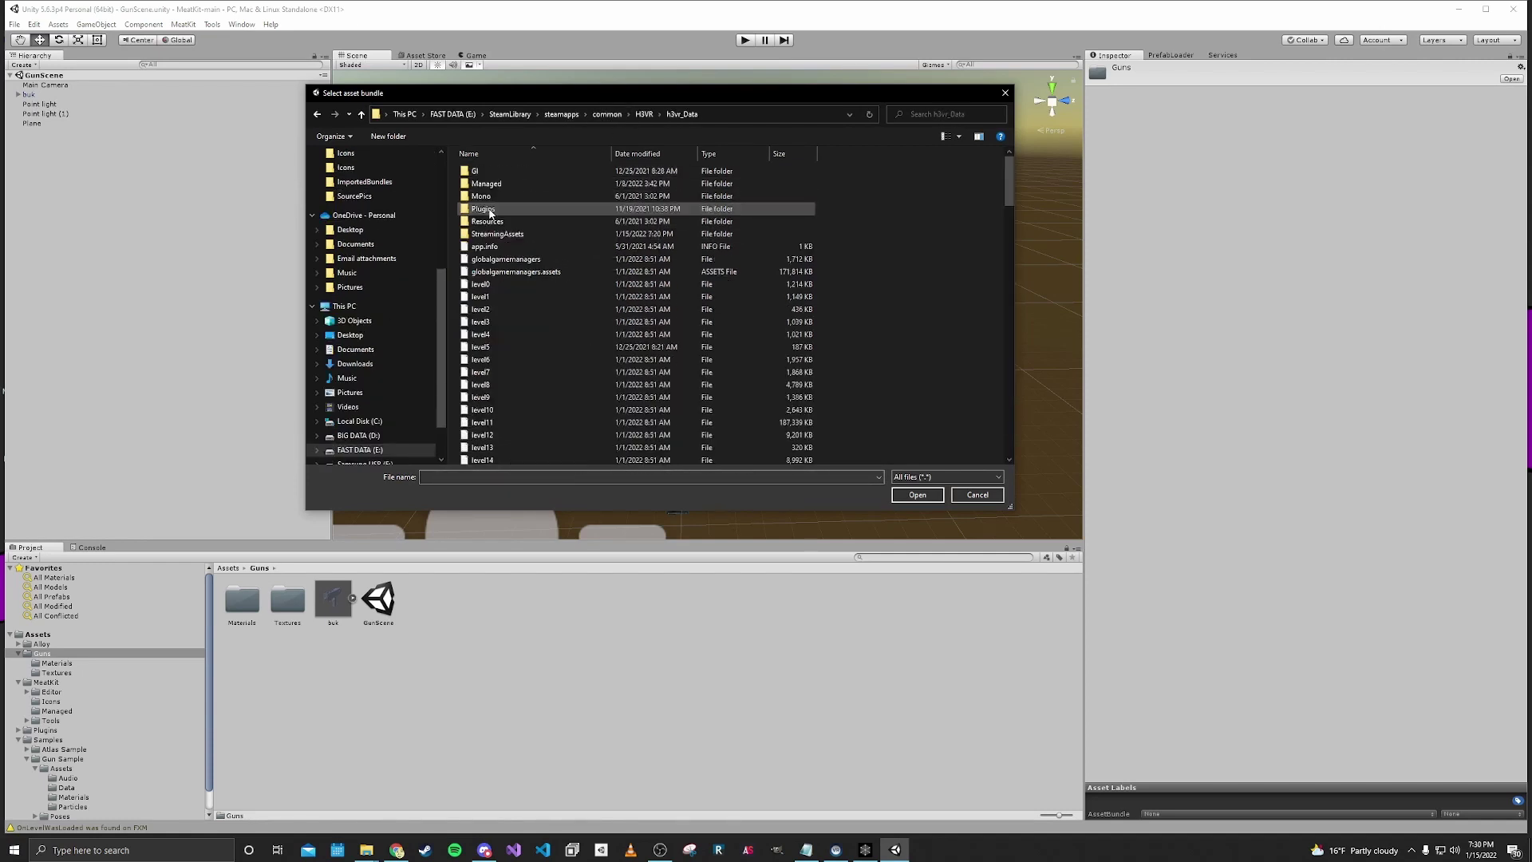
double_click(491, 234)
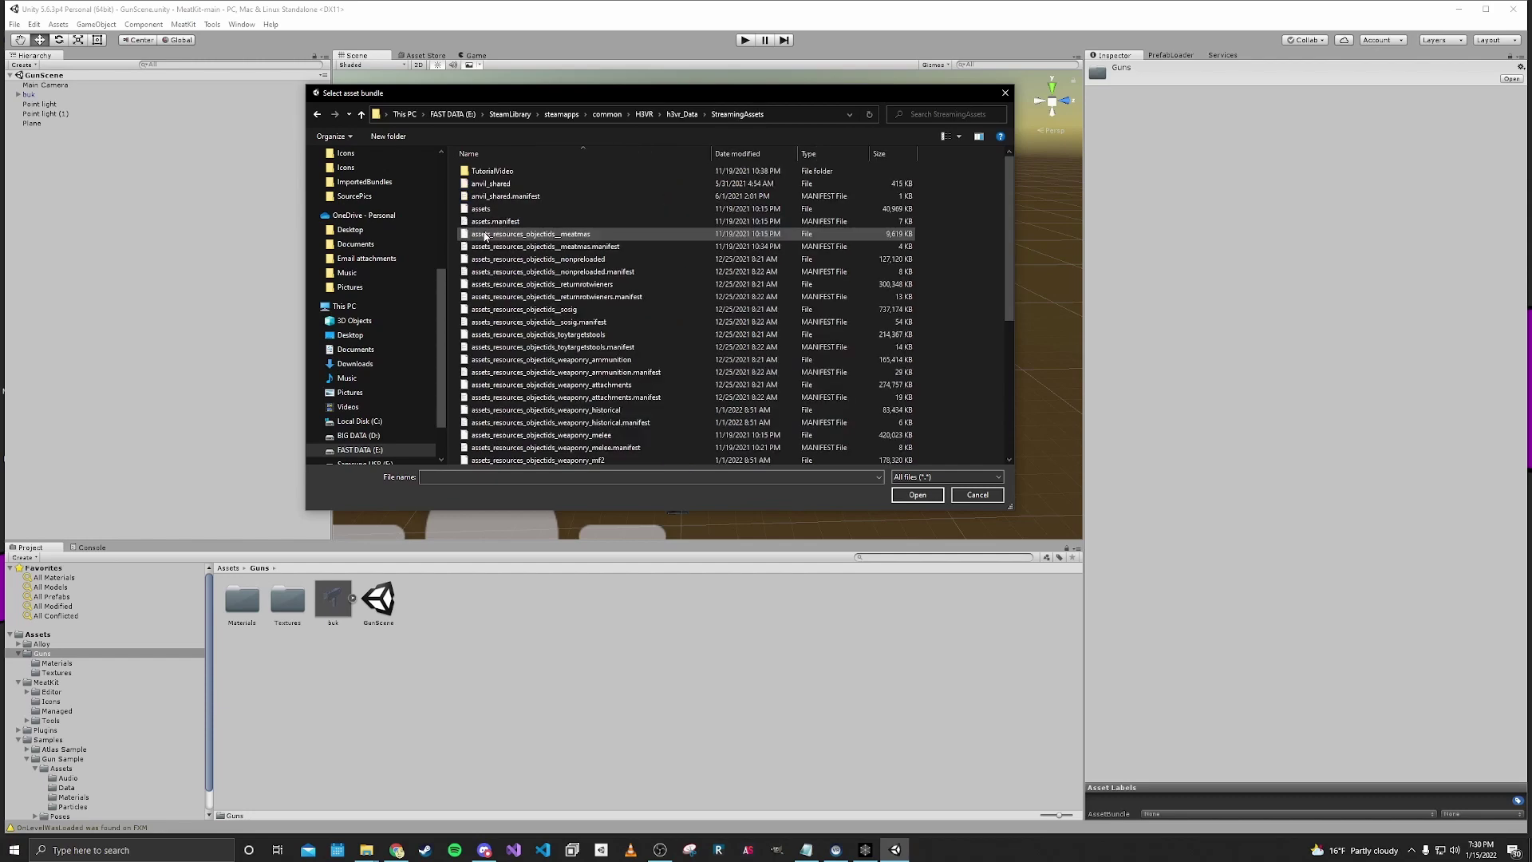
Import the SMG weapon bundle assets_resources_objectids_weaponry_smg.
scroll(600, 248, down, 5)
scroll(600, 247, down, 4)
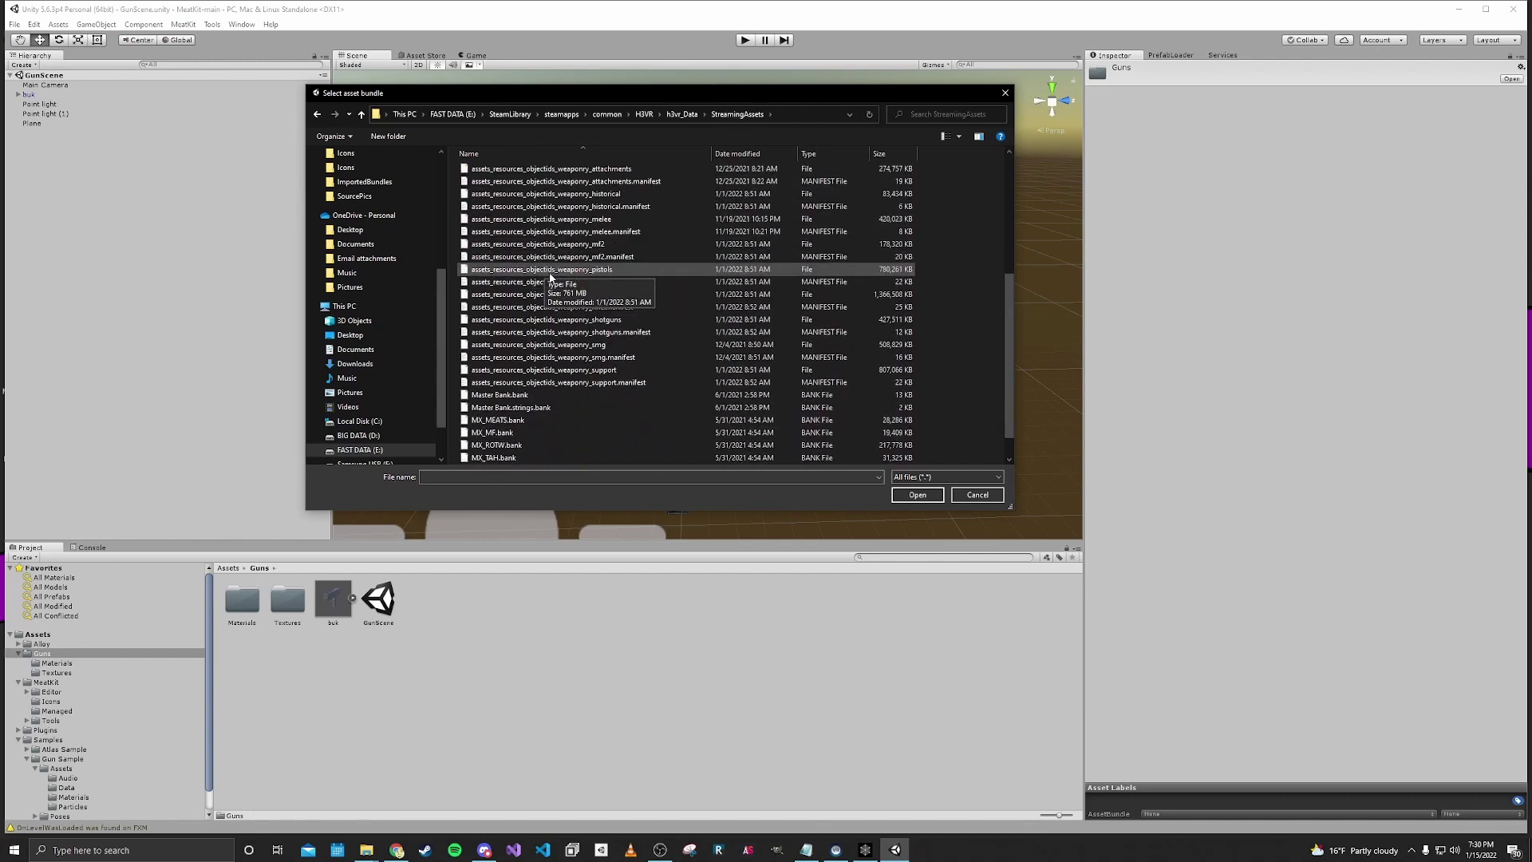
scroll(559, 279, up, 2)
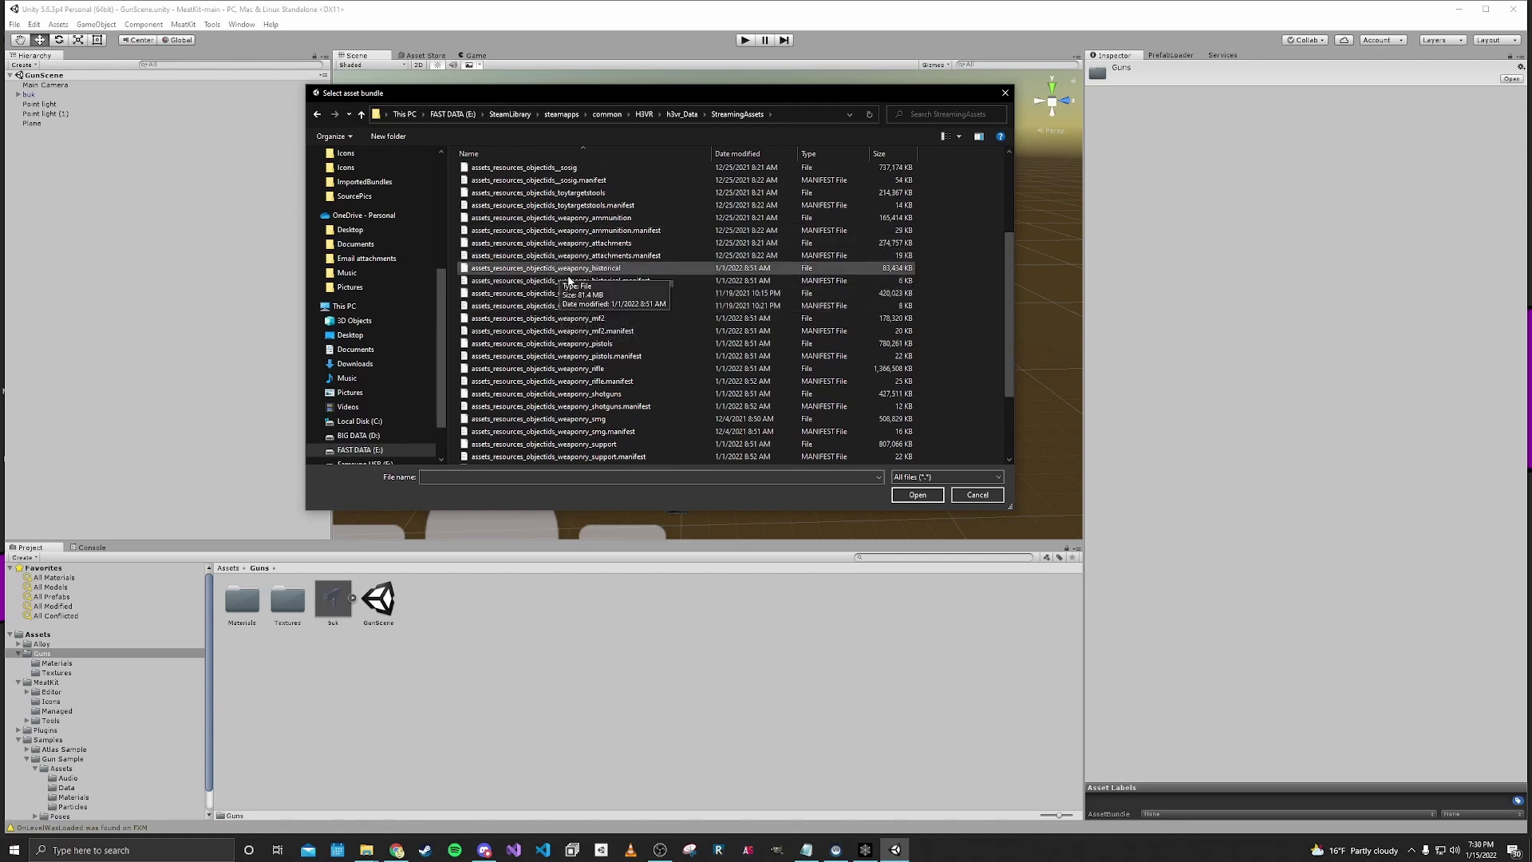
scroll(567, 283, down, 2)
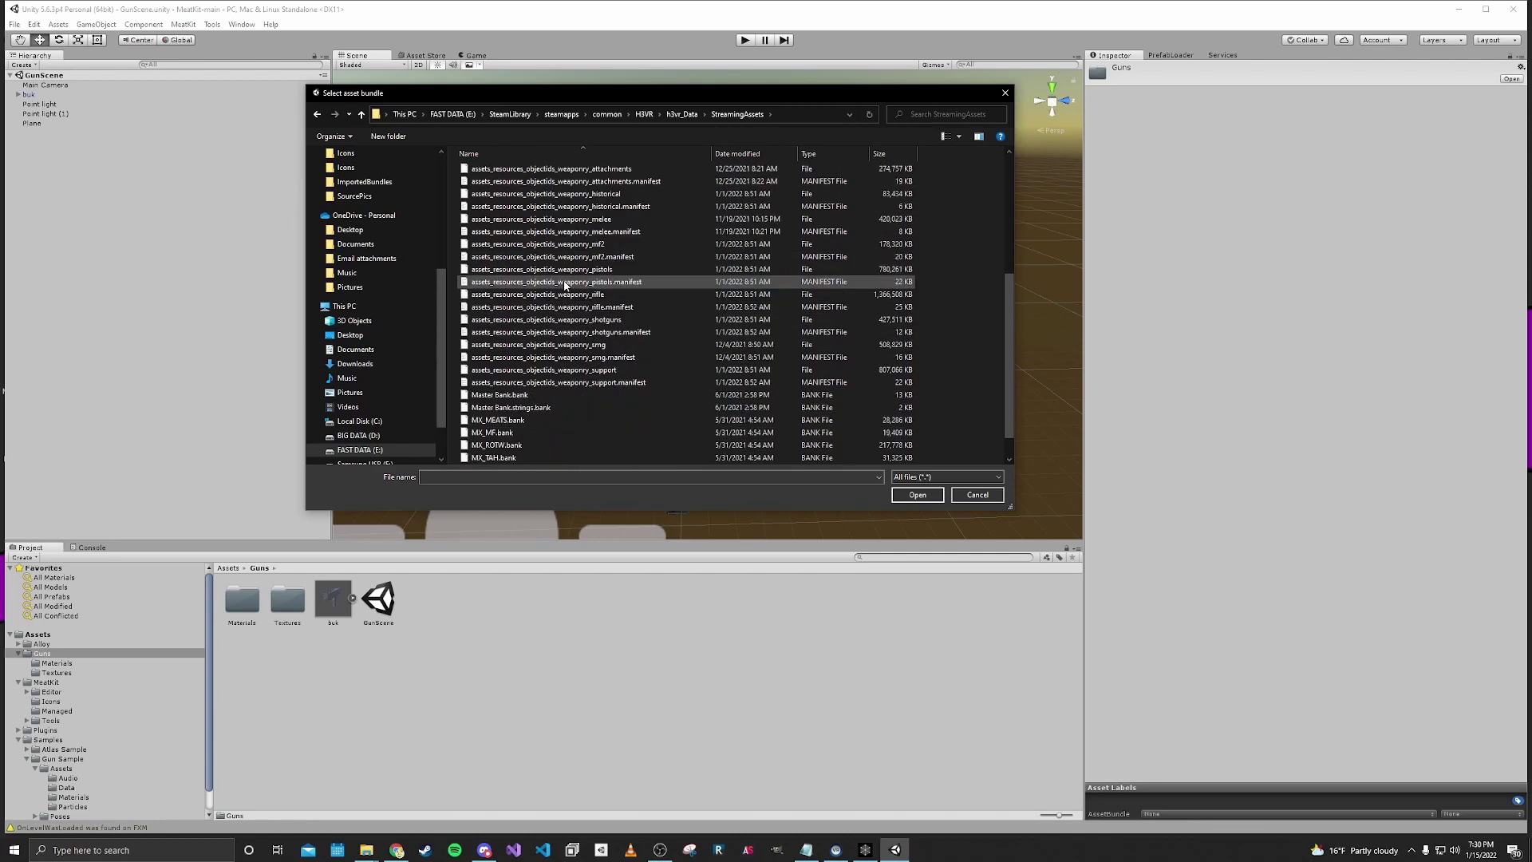
scroll(600, 333, up, 1)
drag(565, 94, 671, 149)
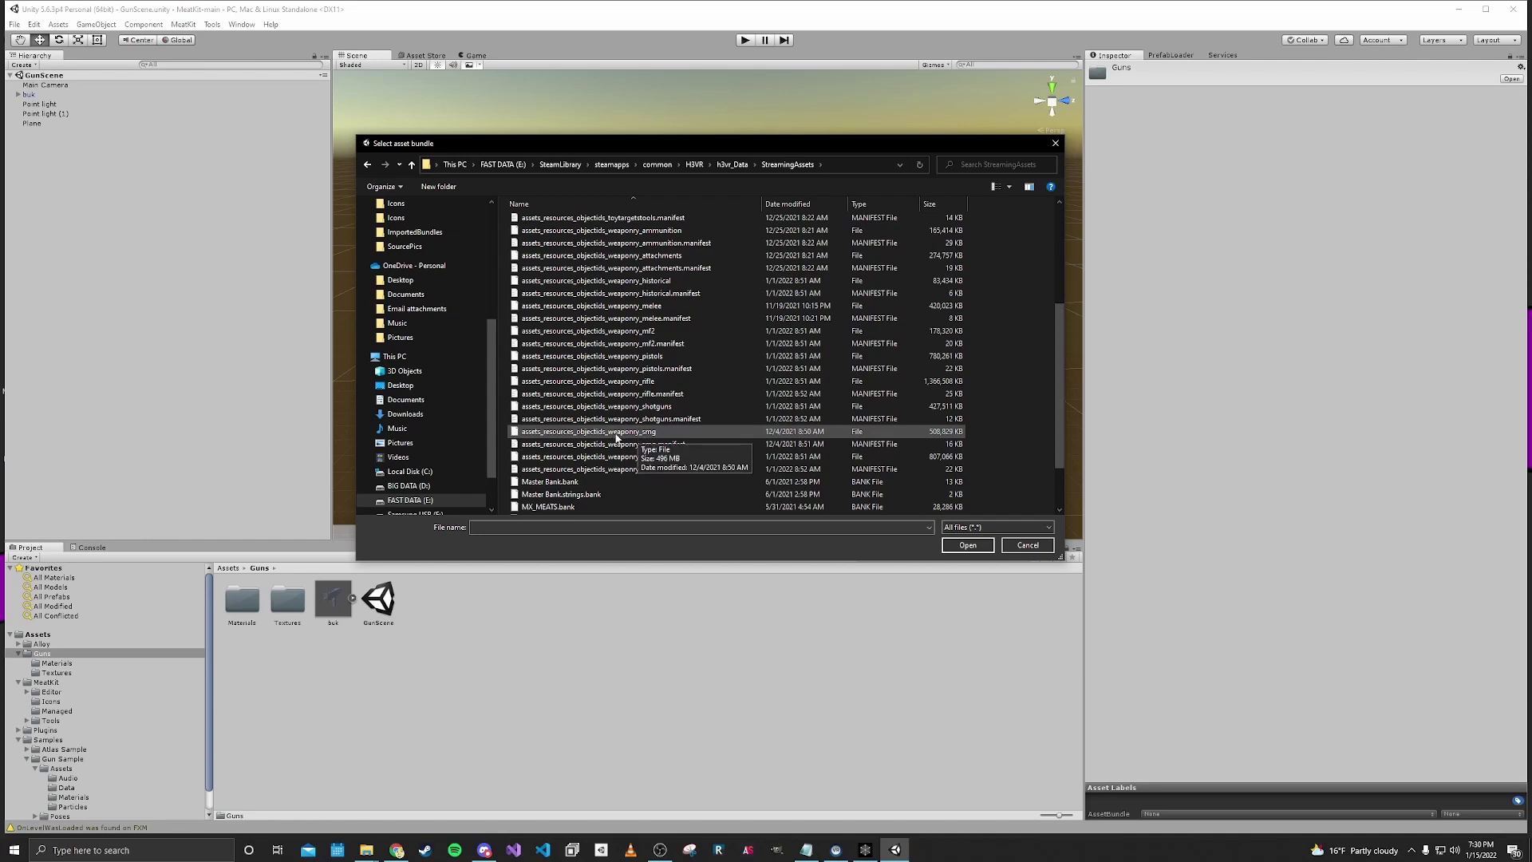
double_click(602, 432)
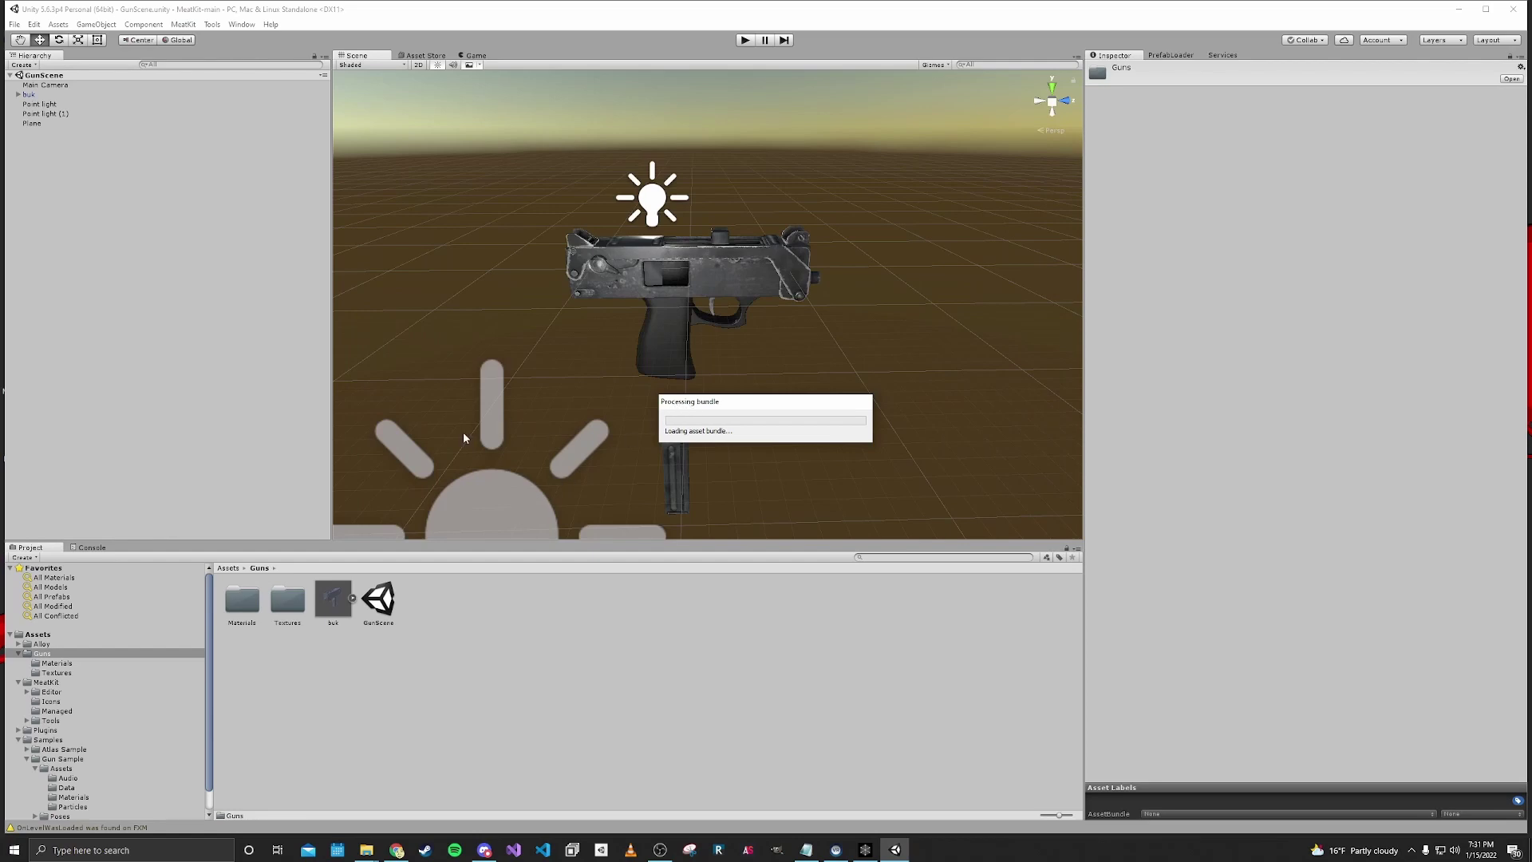
Switch to File Explorer and open the project's ImportedBundles folder.
mouse_move(366, 848)
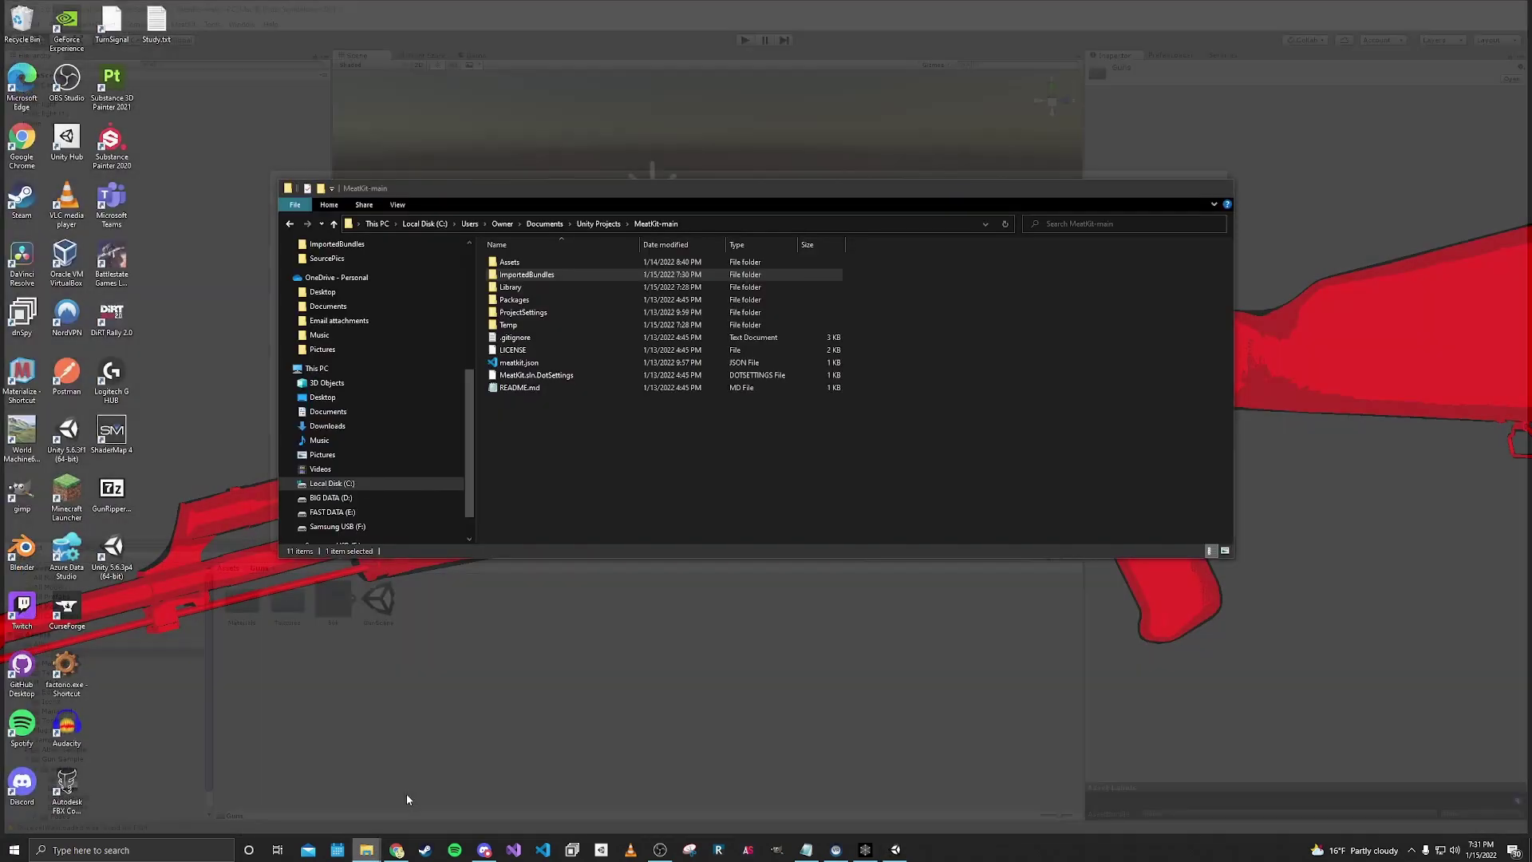
click(405, 793)
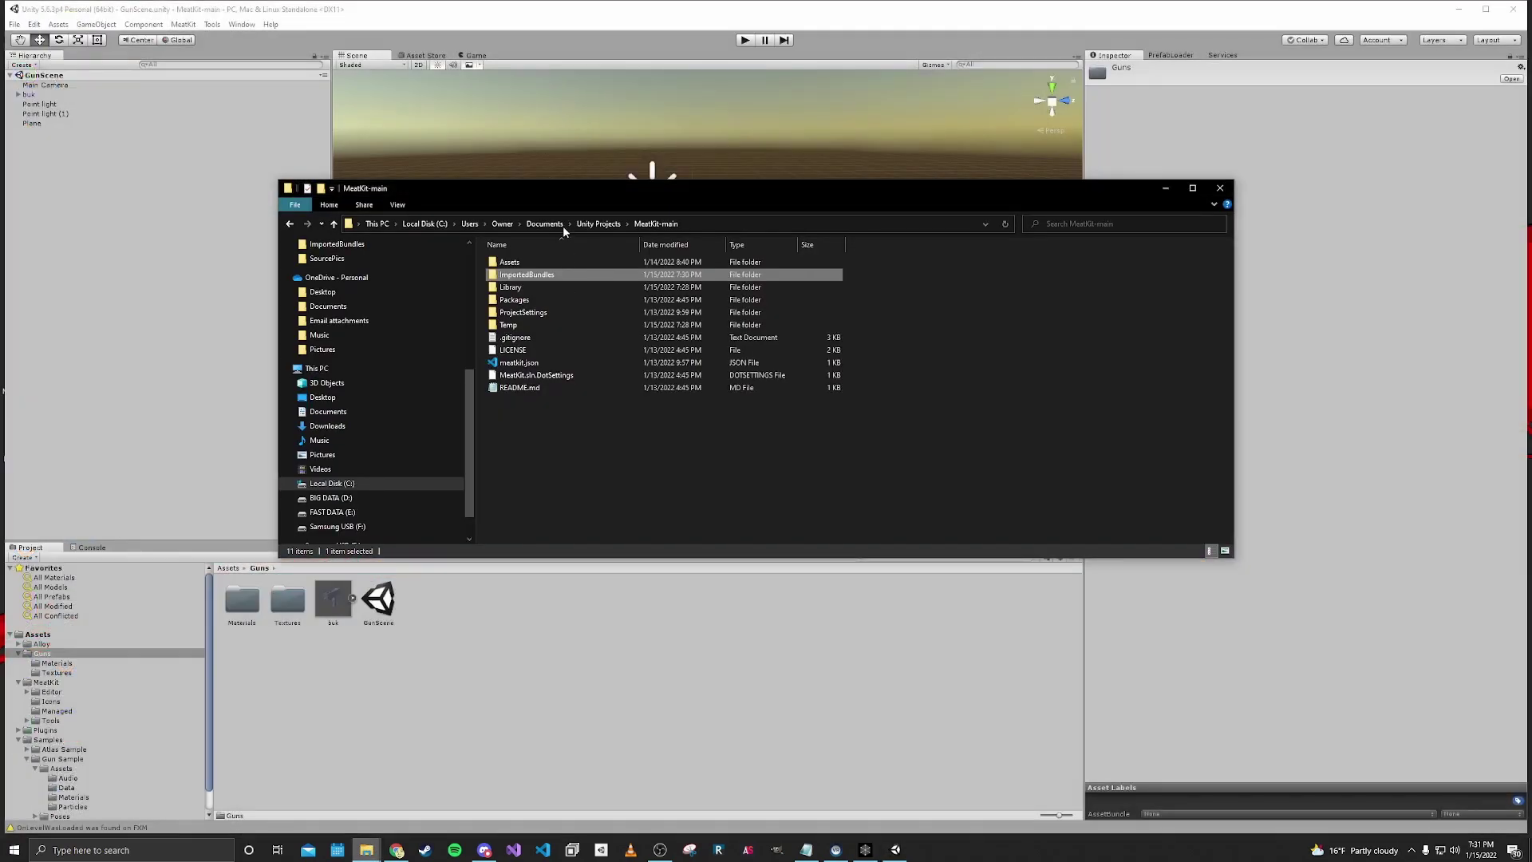
double_click(526, 275)
drag(533, 196, 777, 180)
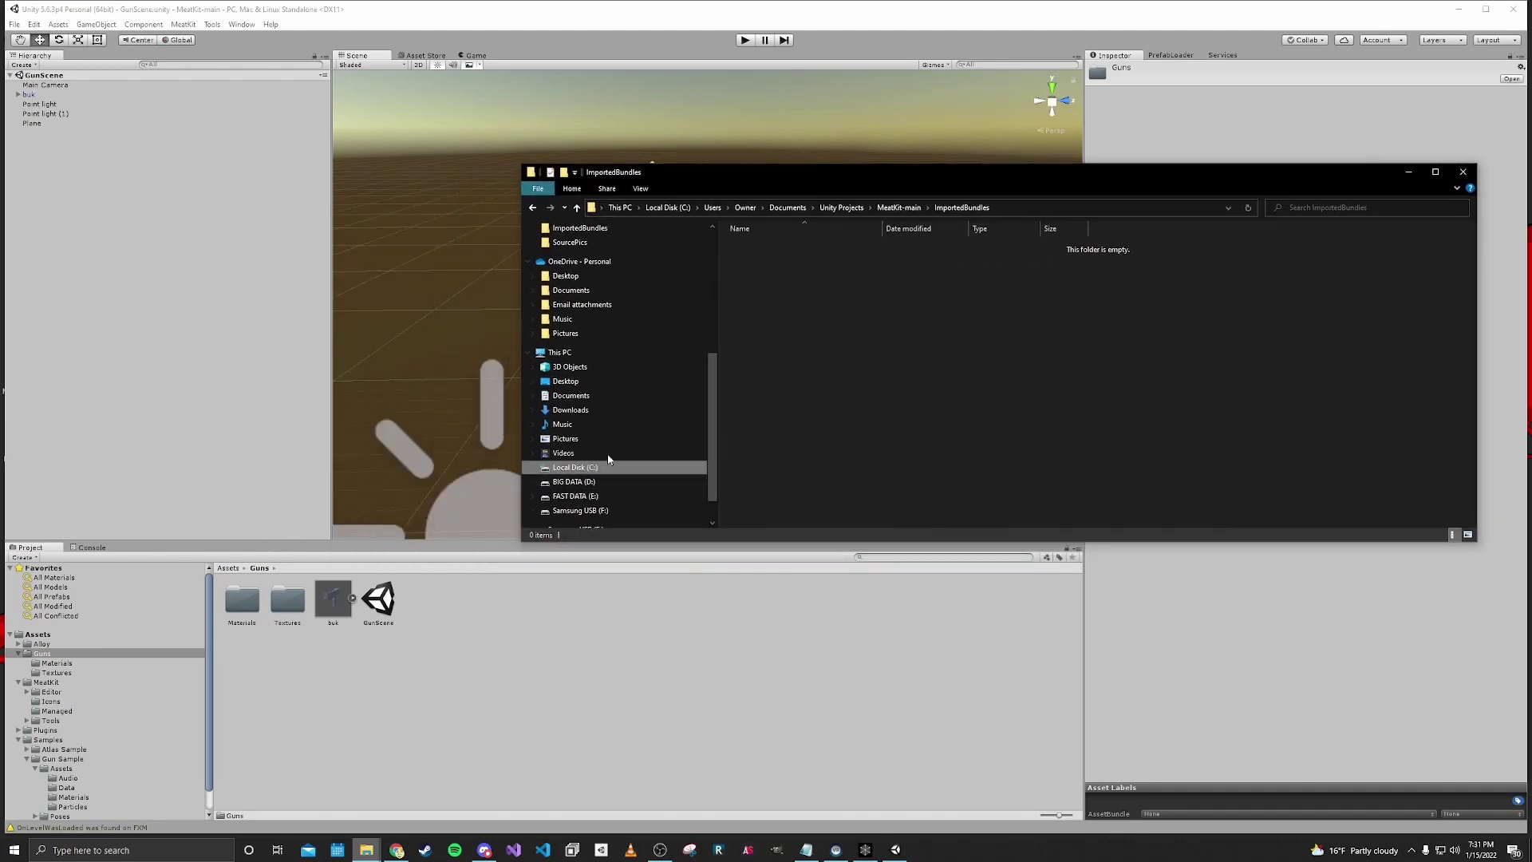
Open the H3VR folder in a separate File Explorer window and go to h3vr_Data\StreamingAssets.
scroll(592, 324, up, 4)
right_click(564, 301)
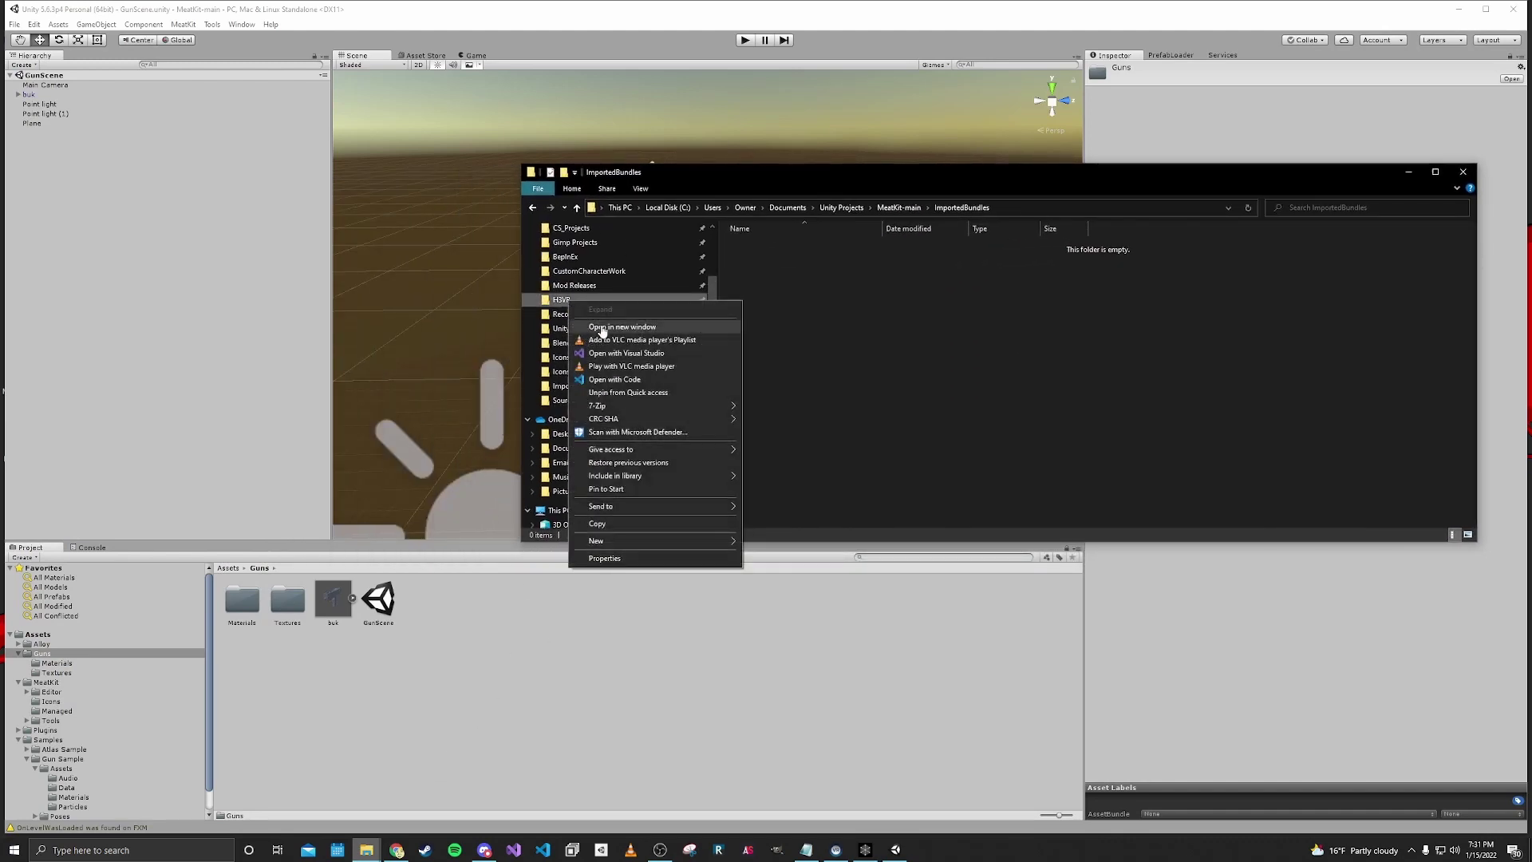
click(595, 327)
drag(706, 200, 588, 304)
double_click(407, 410)
double_click(415, 435)
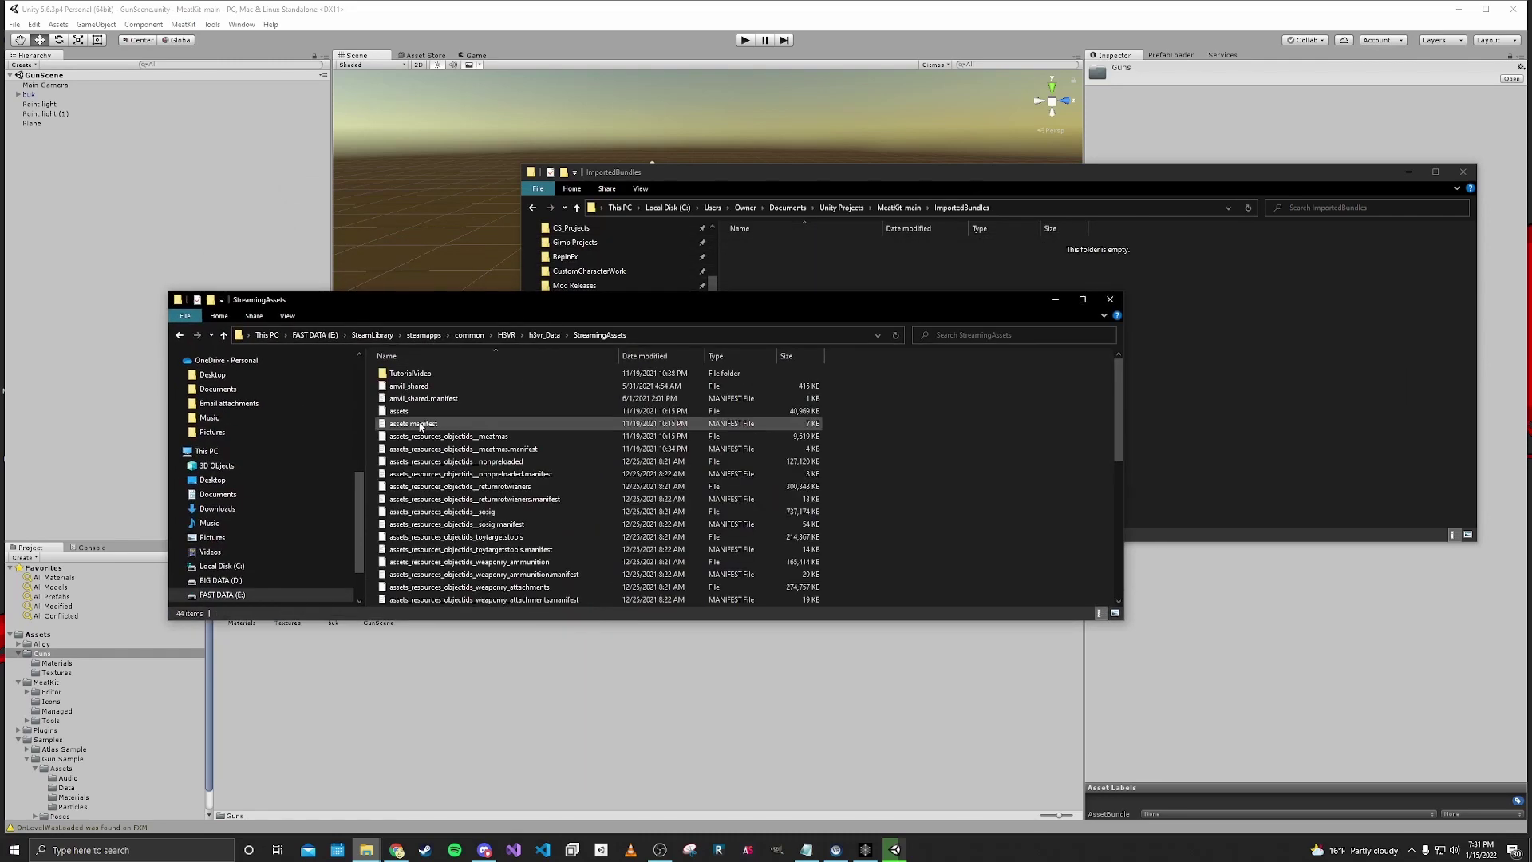
Move assets_resources_objectids_weaponry_smg-imported from StreamingAssets into the ImportedBundles folder and return to Unity.
drag(451, 306, 550, 520)
drag(670, 172, 861, 138)
drag(632, 520, 564, 223)
scroll(531, 428, down, 8)
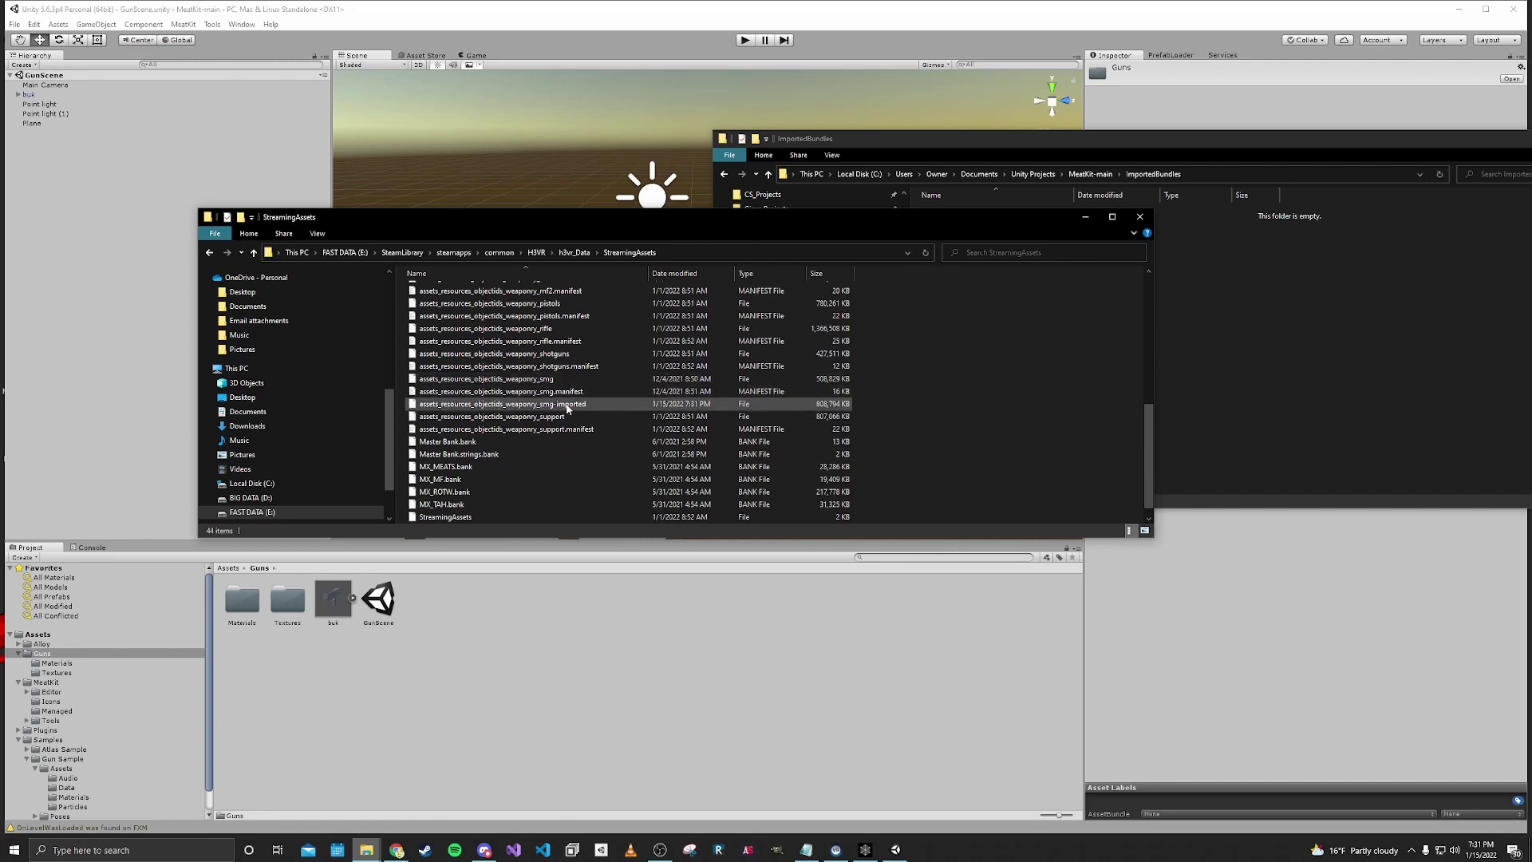
click(548, 408)
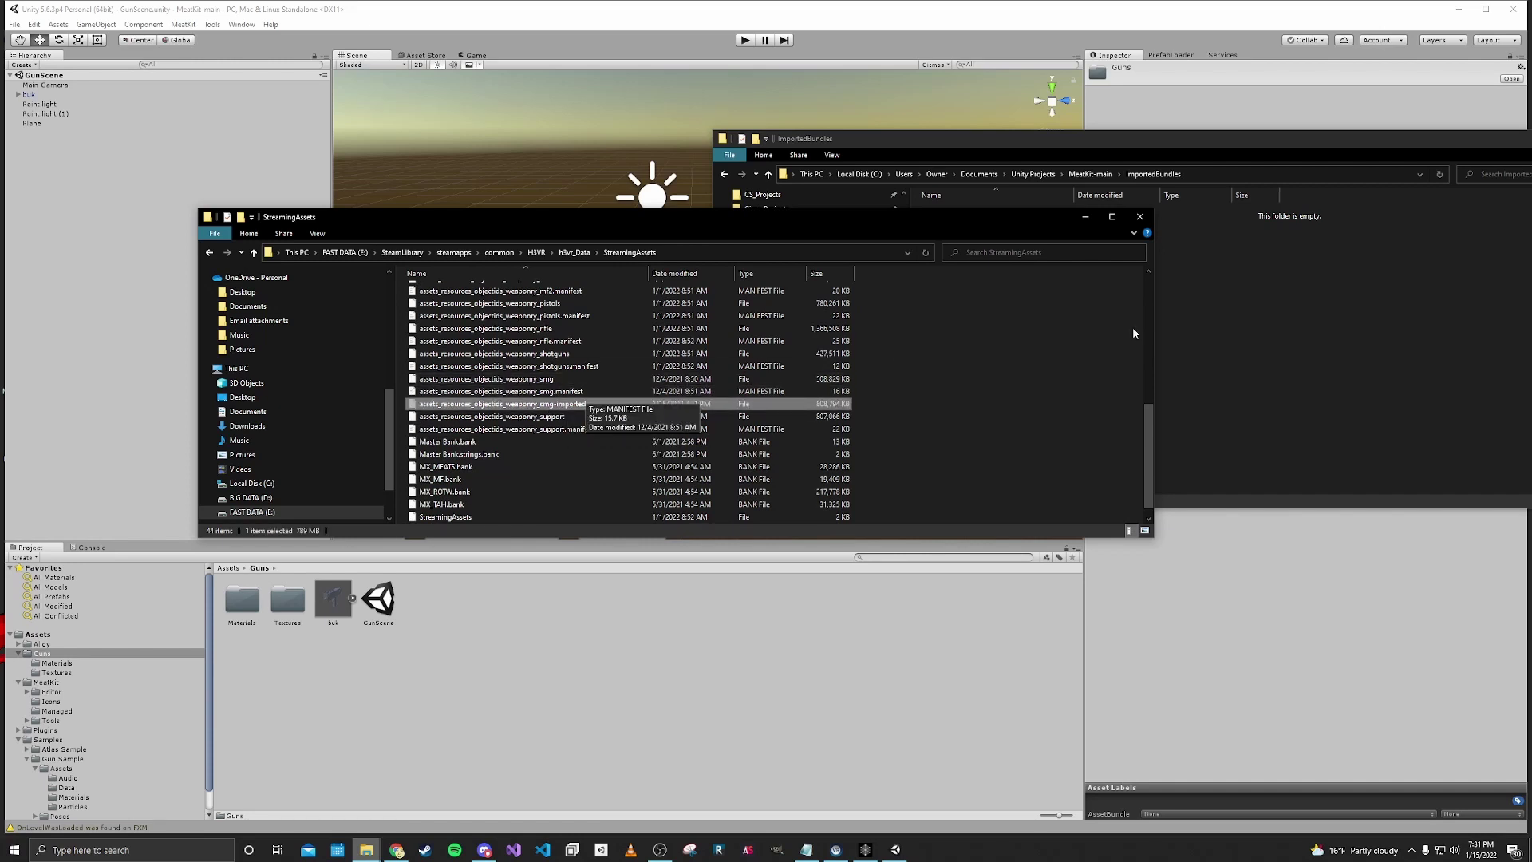
click(1255, 319)
key(ctrl+v)
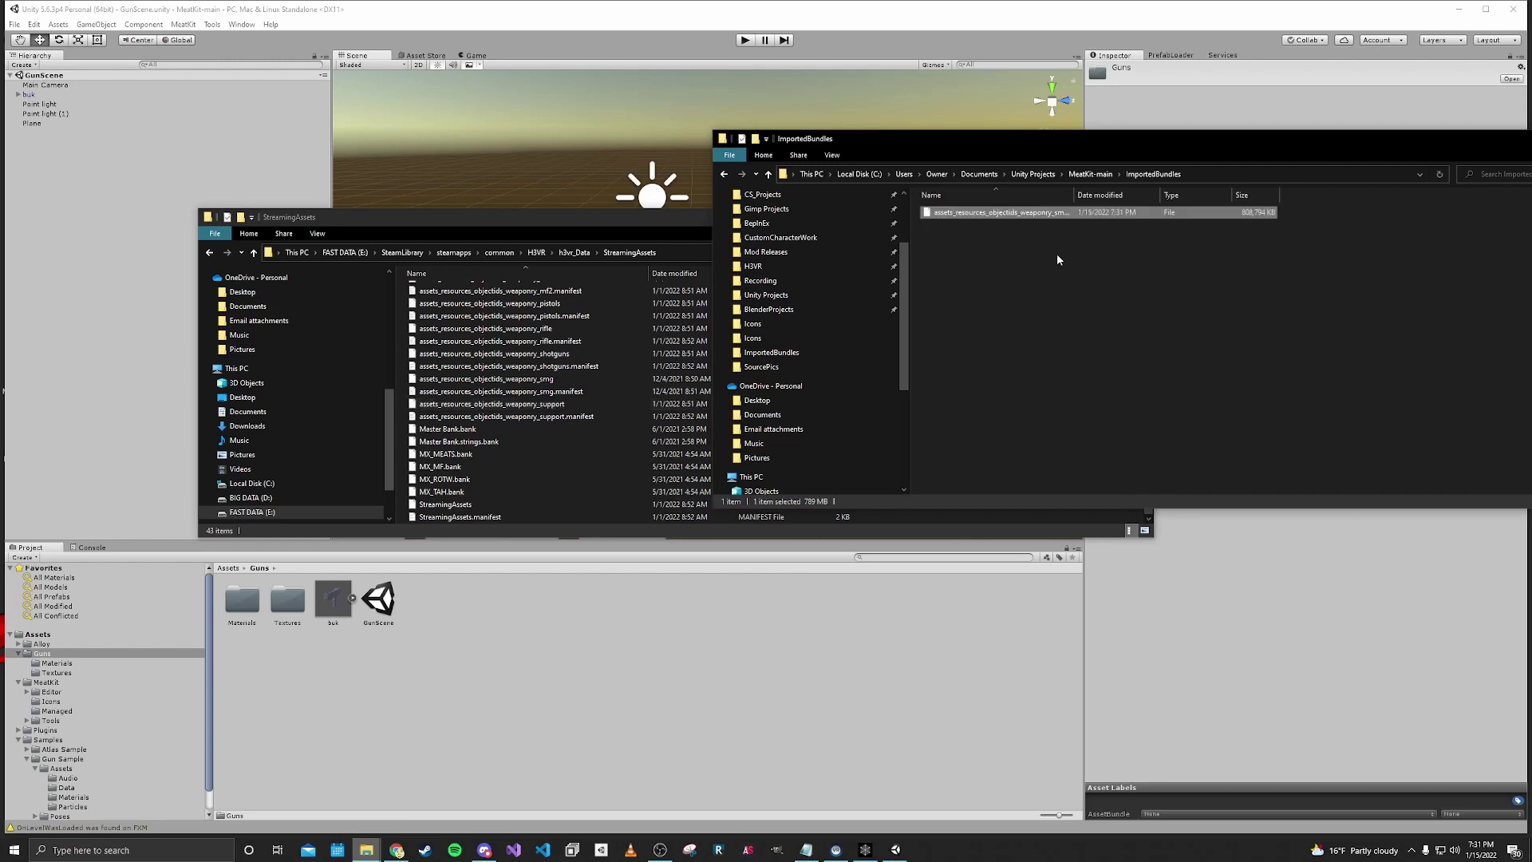
drag(974, 144, 515, 230)
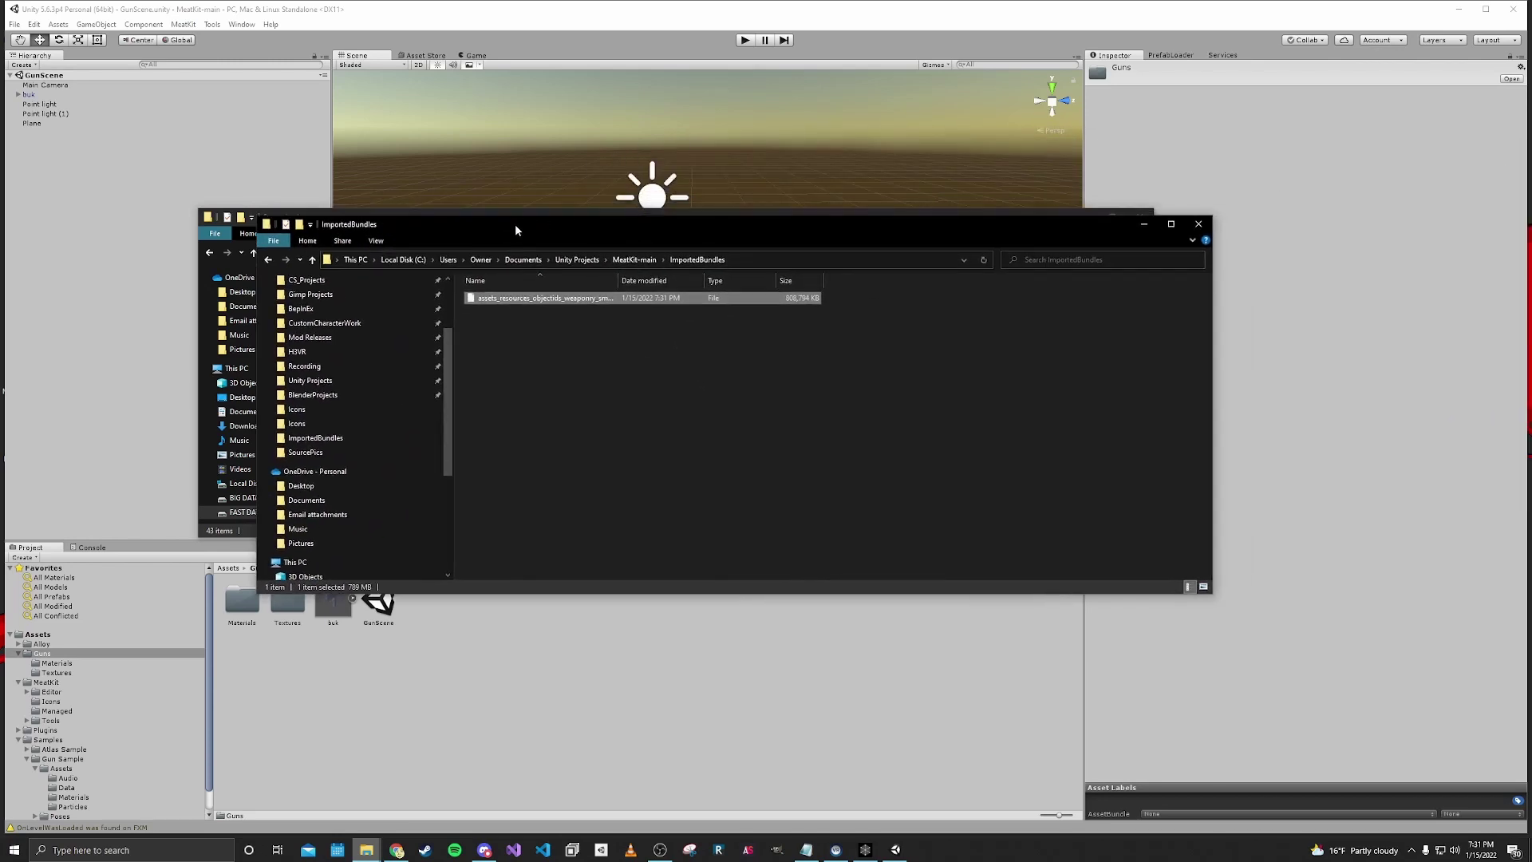
click(568, 15)
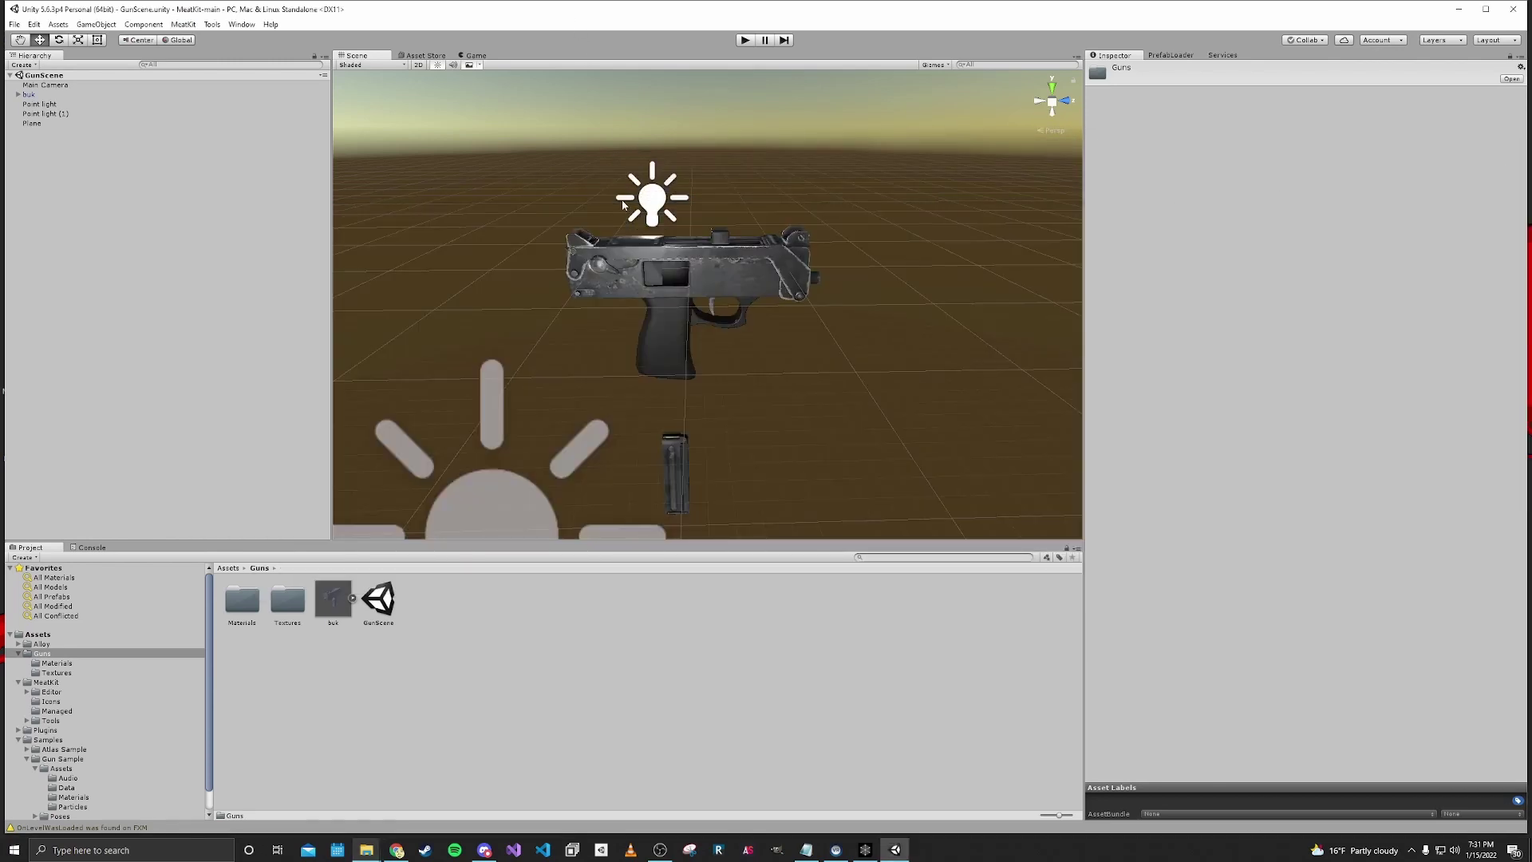
Load the imported SMG bundle from the ImportedBundles folder into MeatKit's Prefab Loader.
right_drag(623, 205, 612, 197)
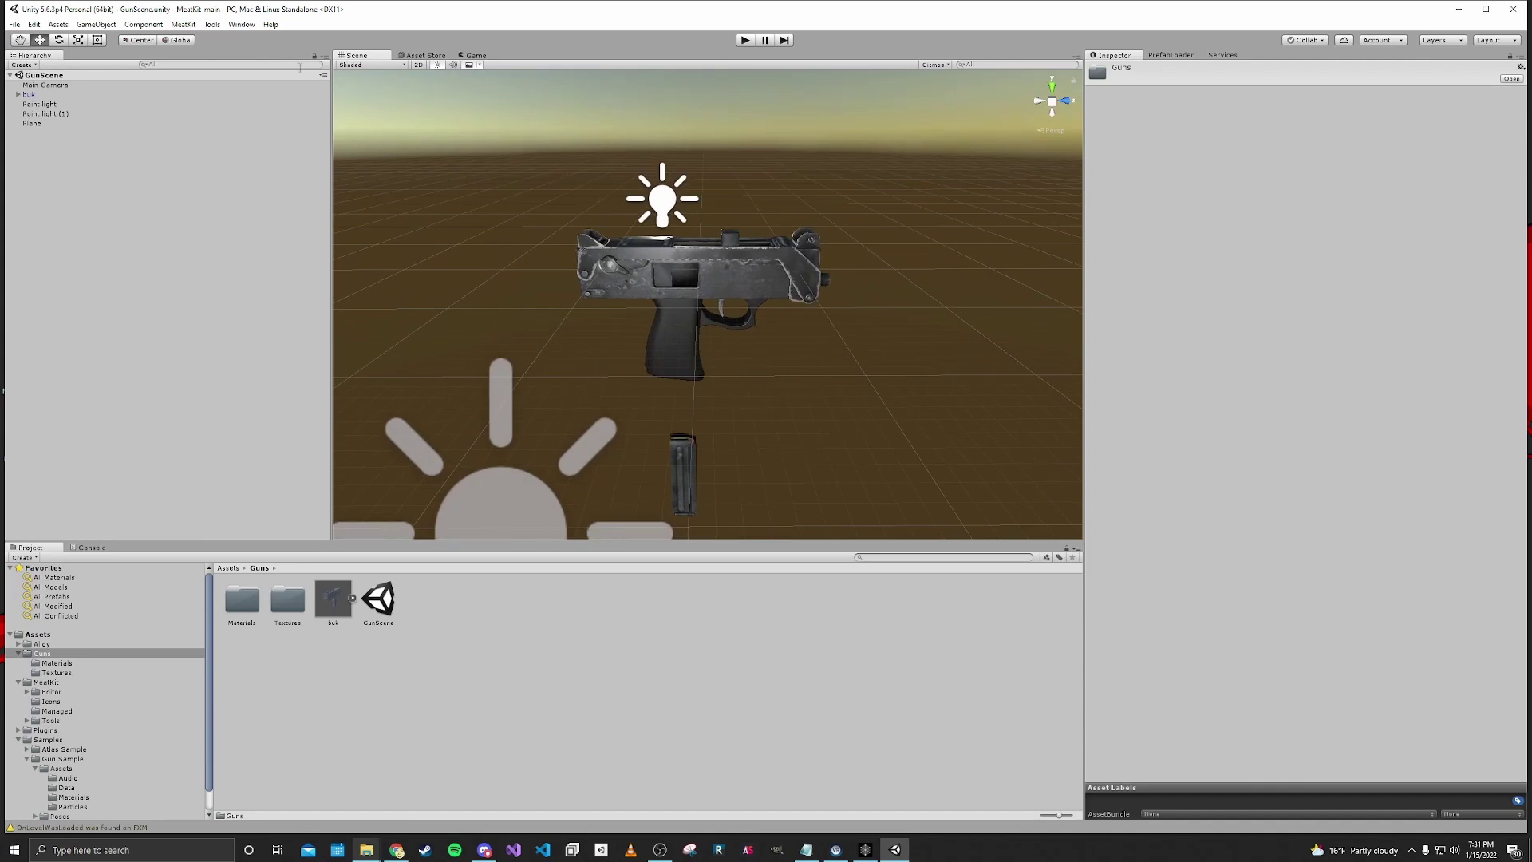
click(188, 24)
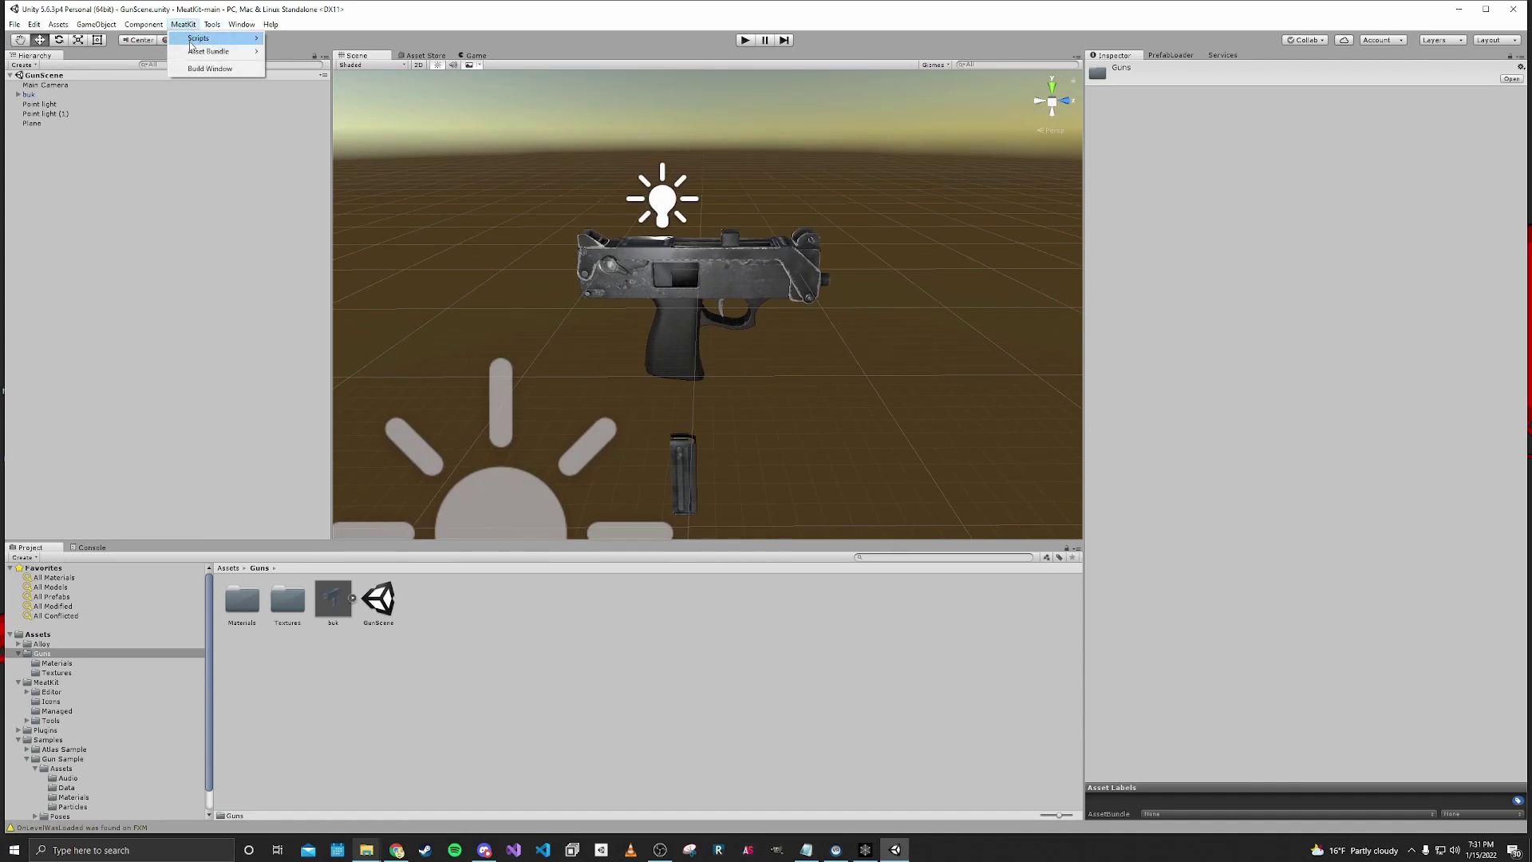
mouse_move(212, 51)
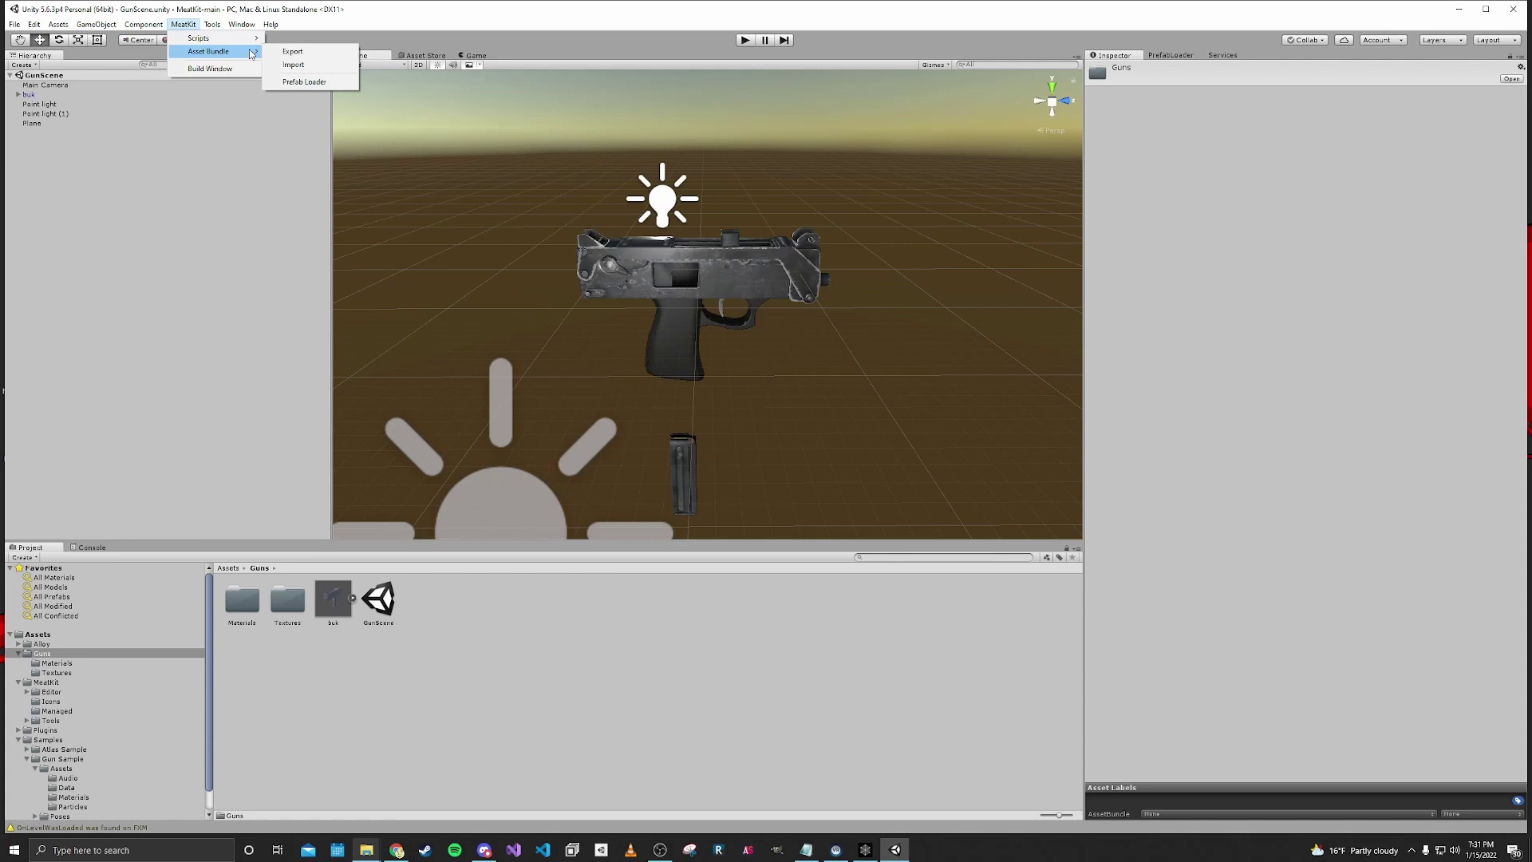
click(302, 82)
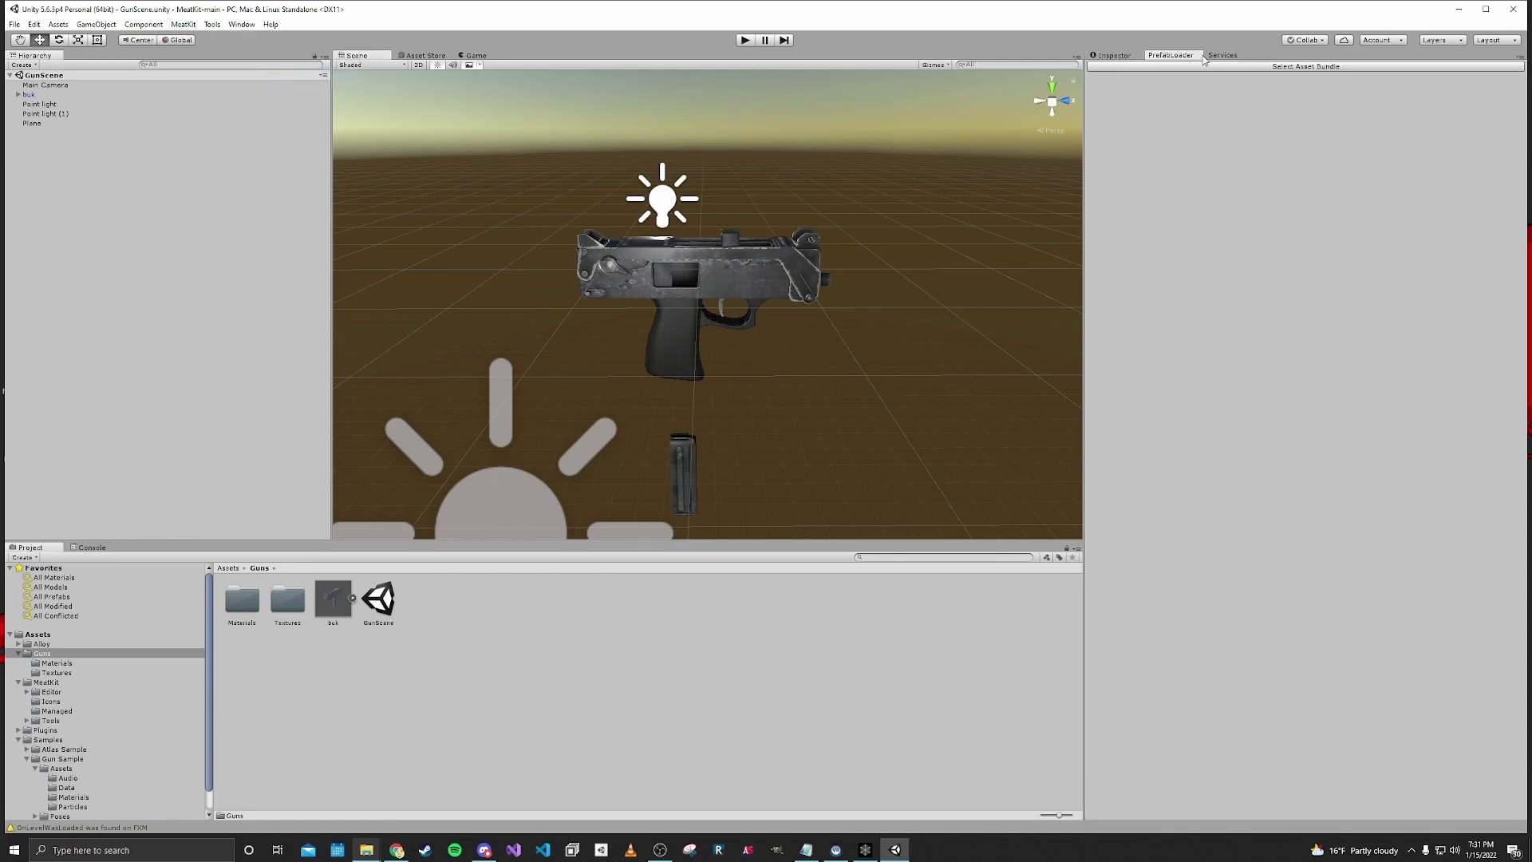
click(1250, 68)
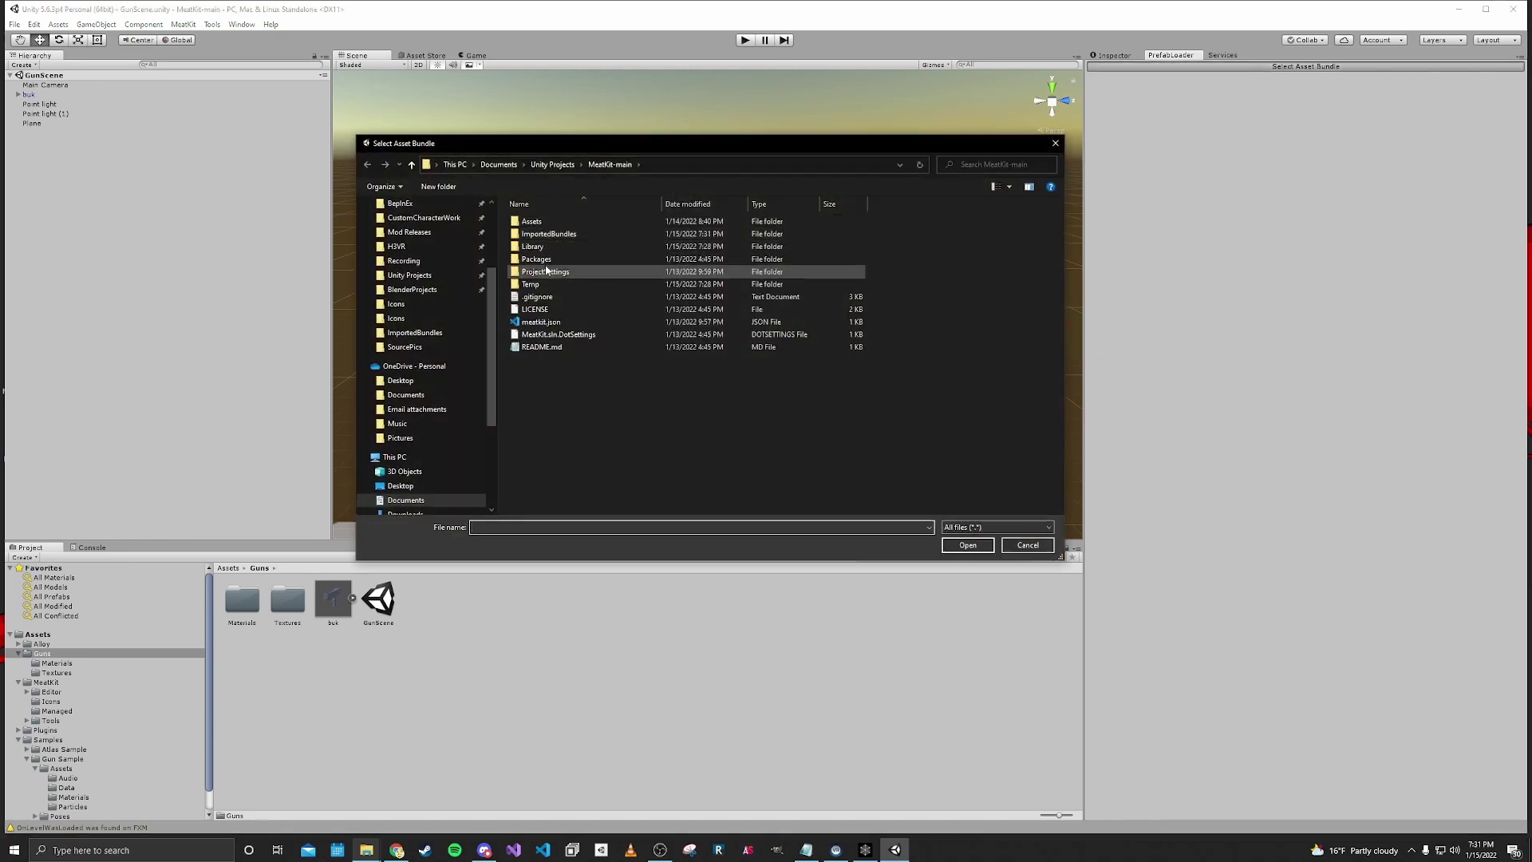
double_click(546, 233)
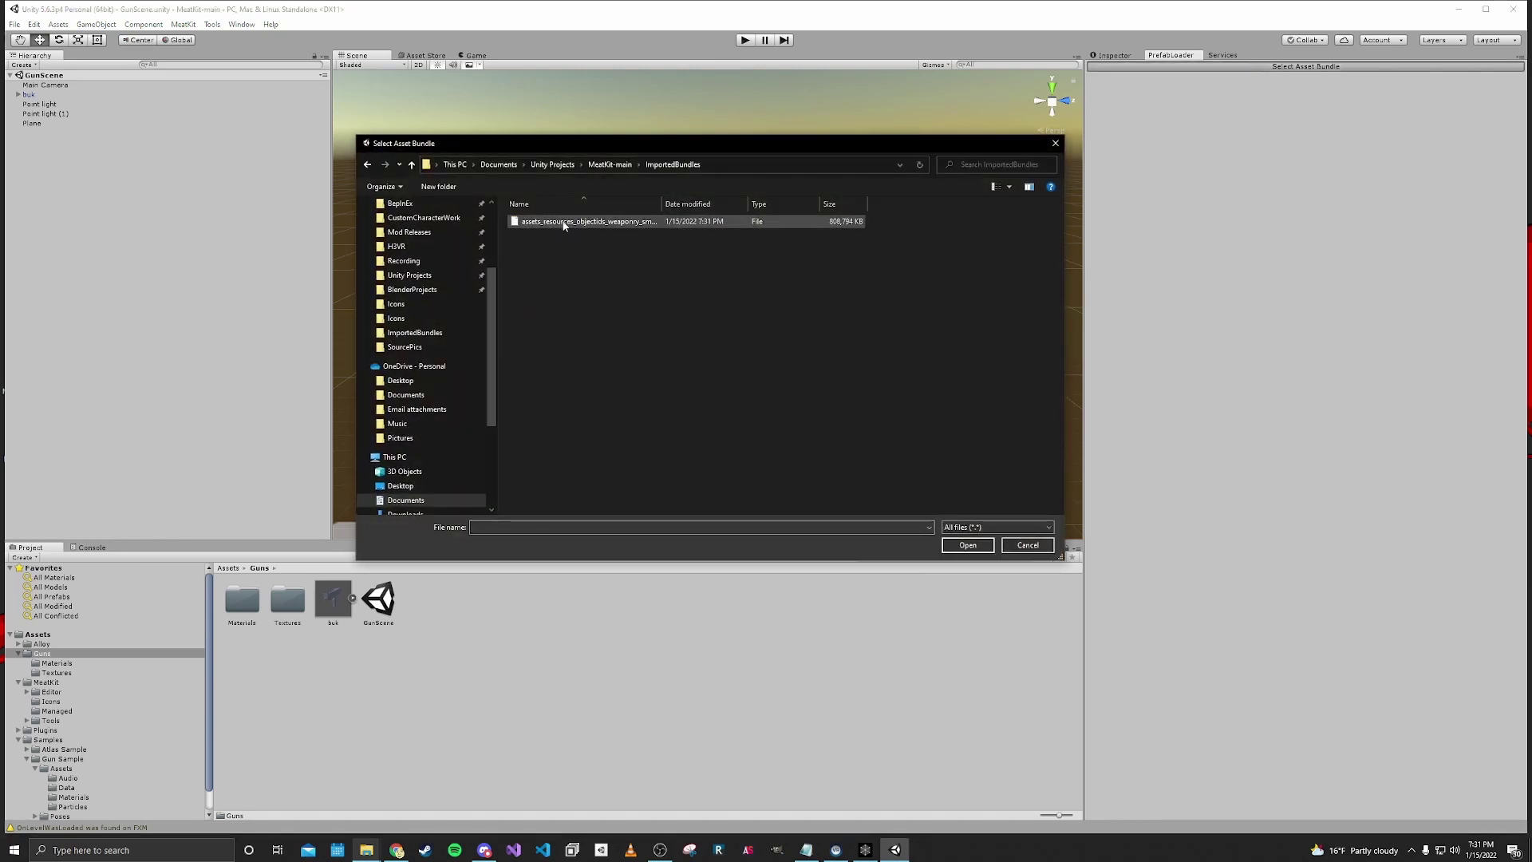
double_click(563, 226)
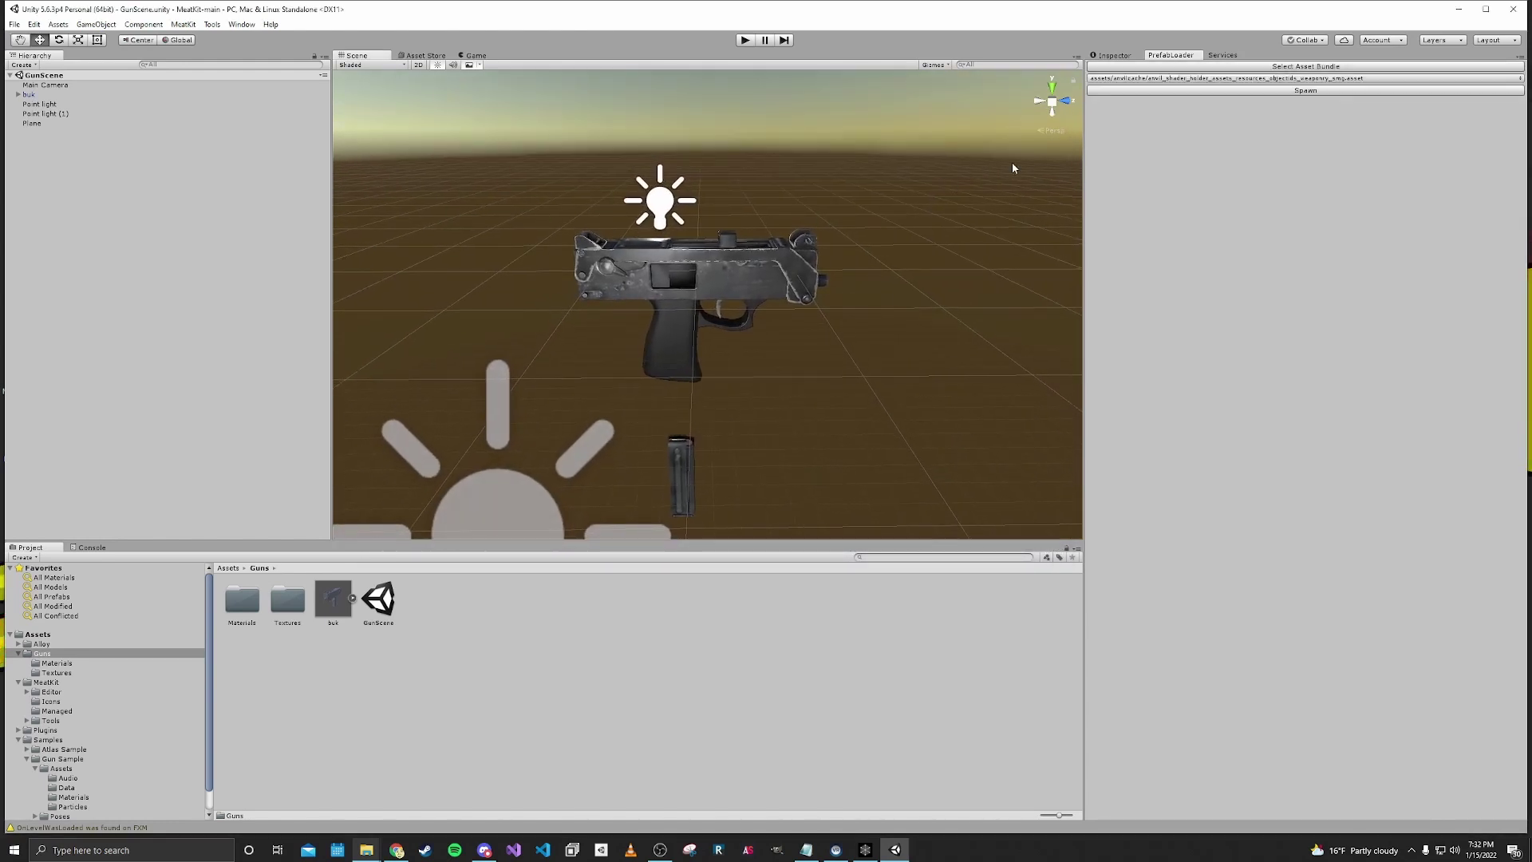
click(1144, 93)
mouse_move(1129, 92)
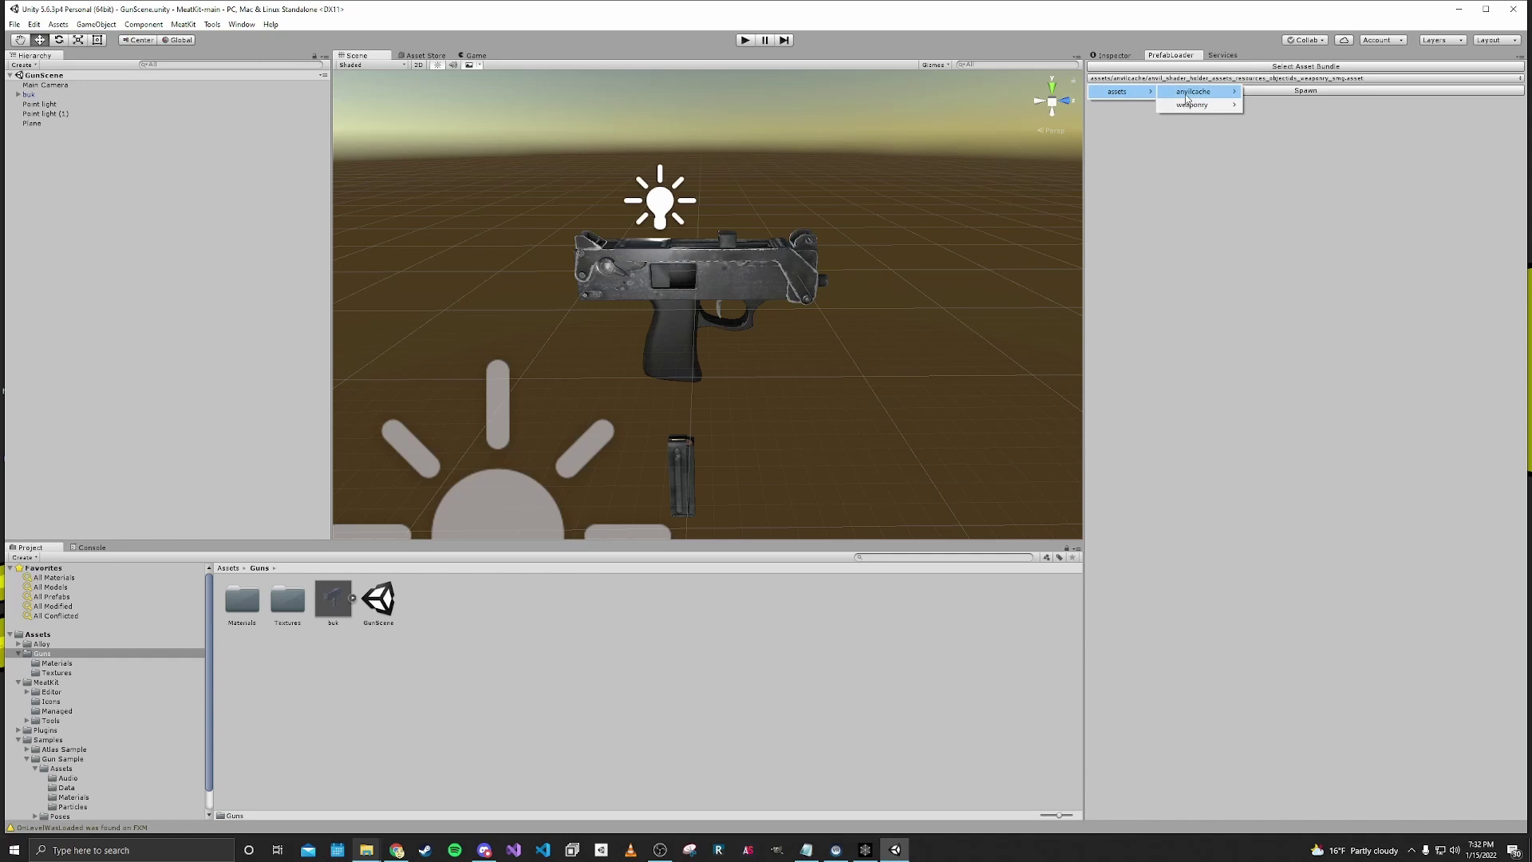
mouse_move(1208, 108)
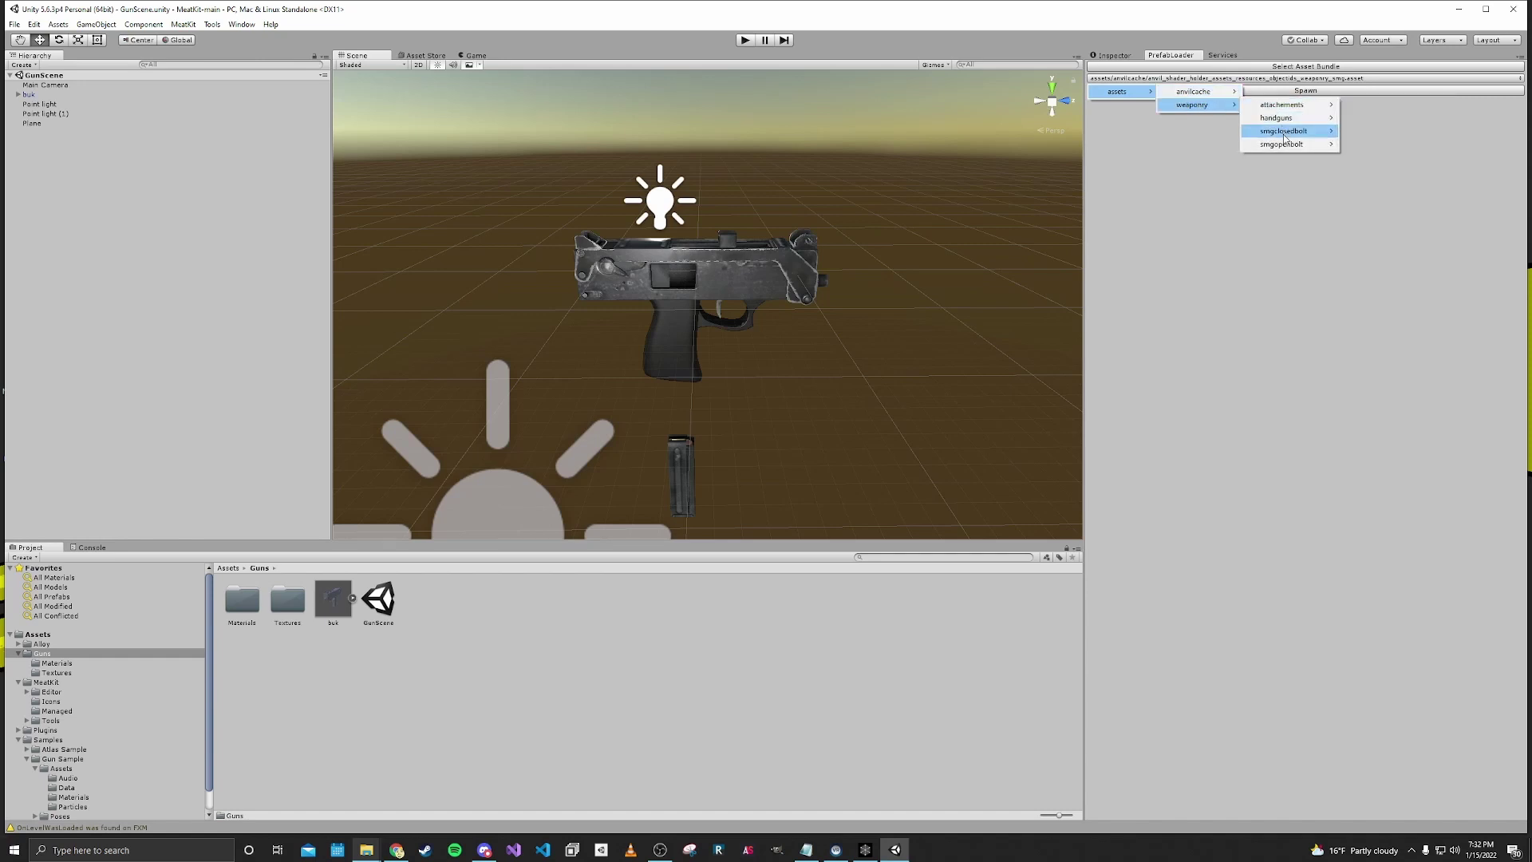
mouse_move(1285, 135)
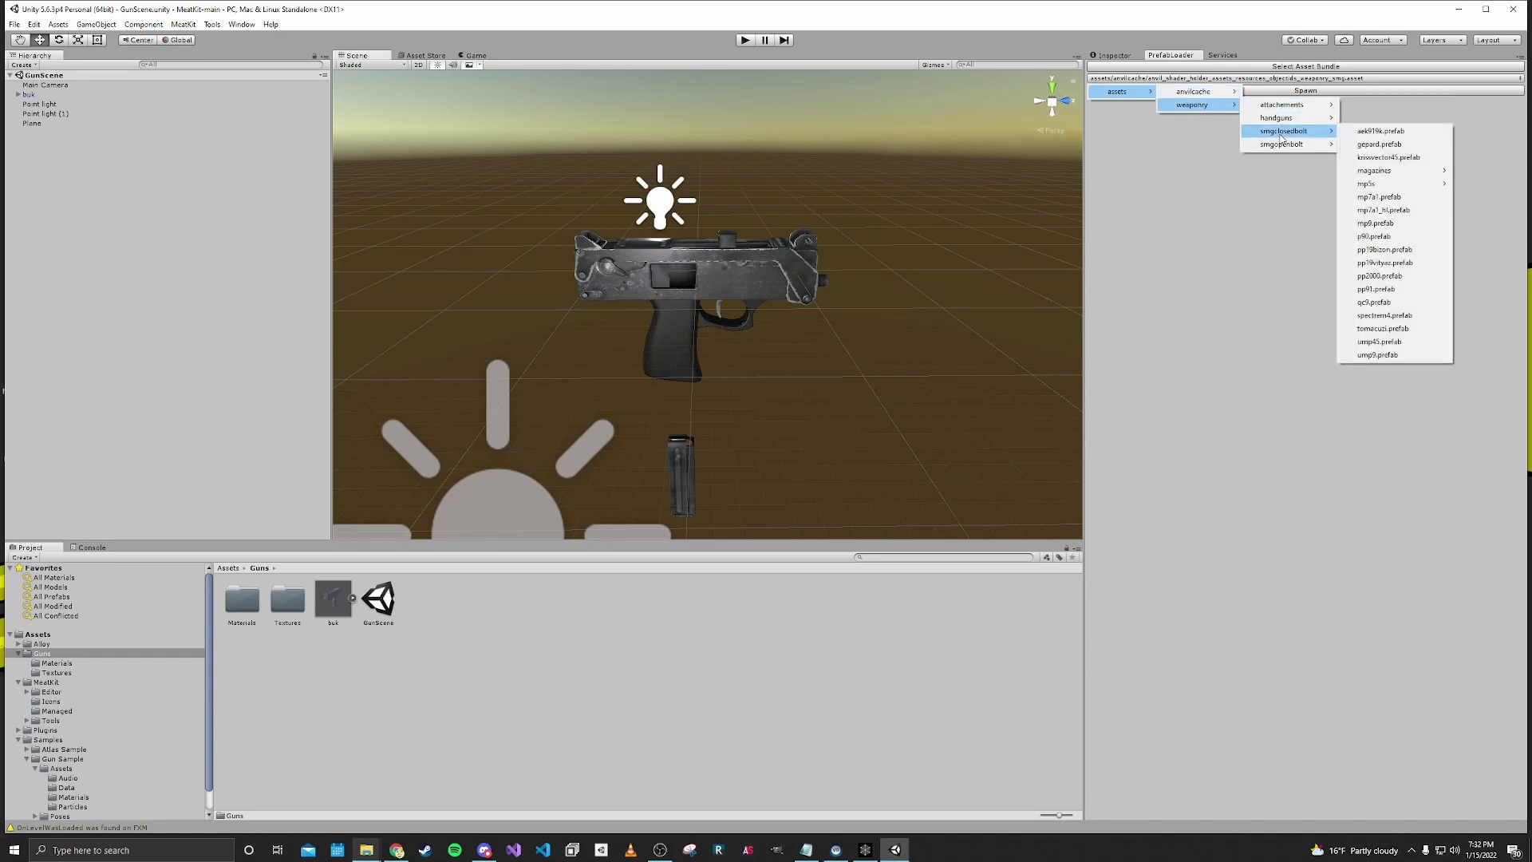
click(882, 188)
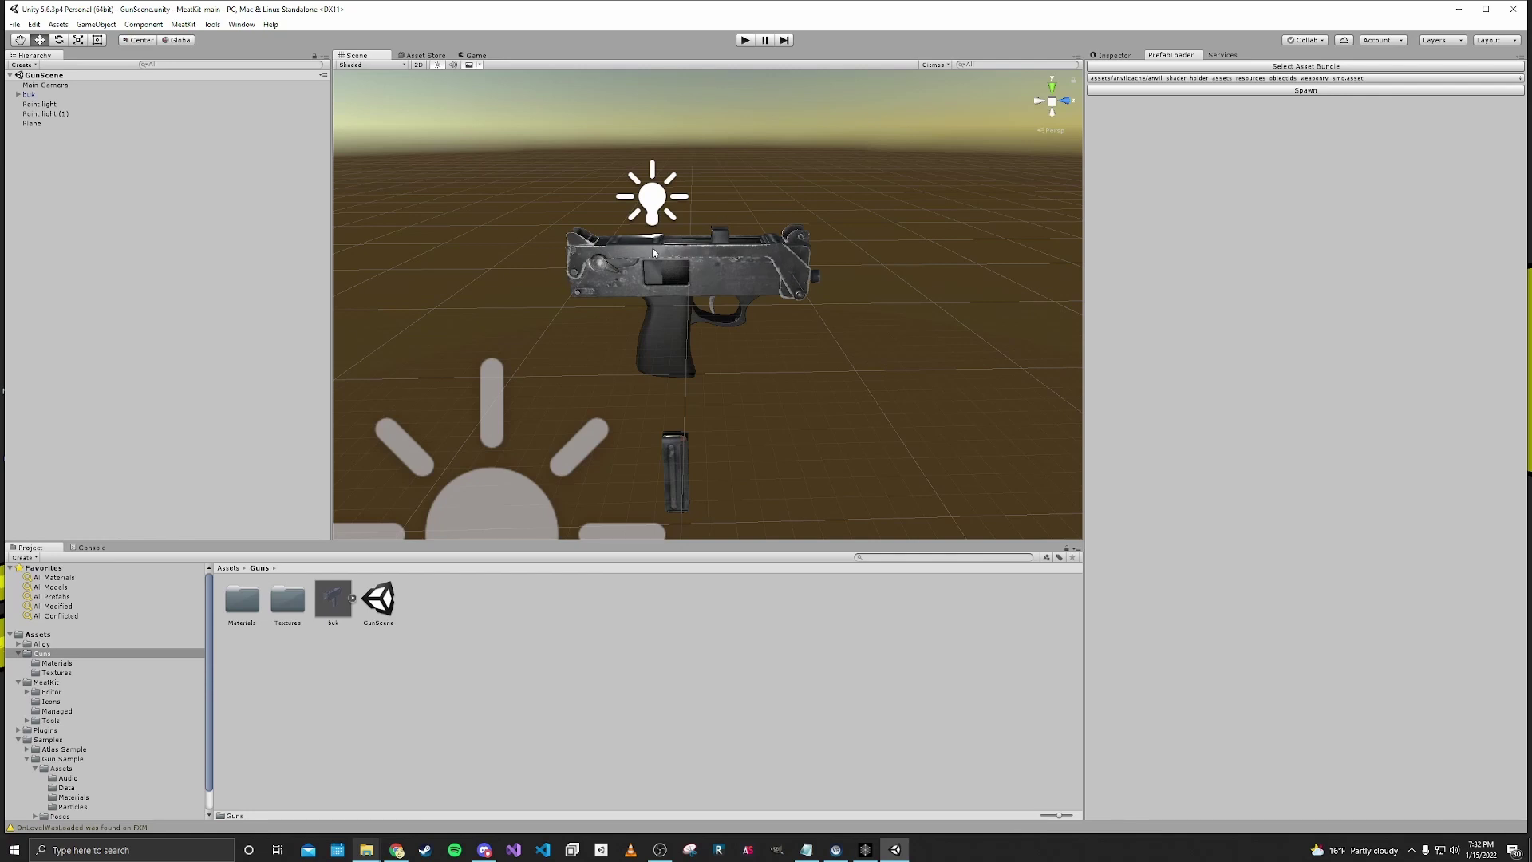
Slide the bolt of the custom gun model forward toward the muzzle.
click(709, 239)
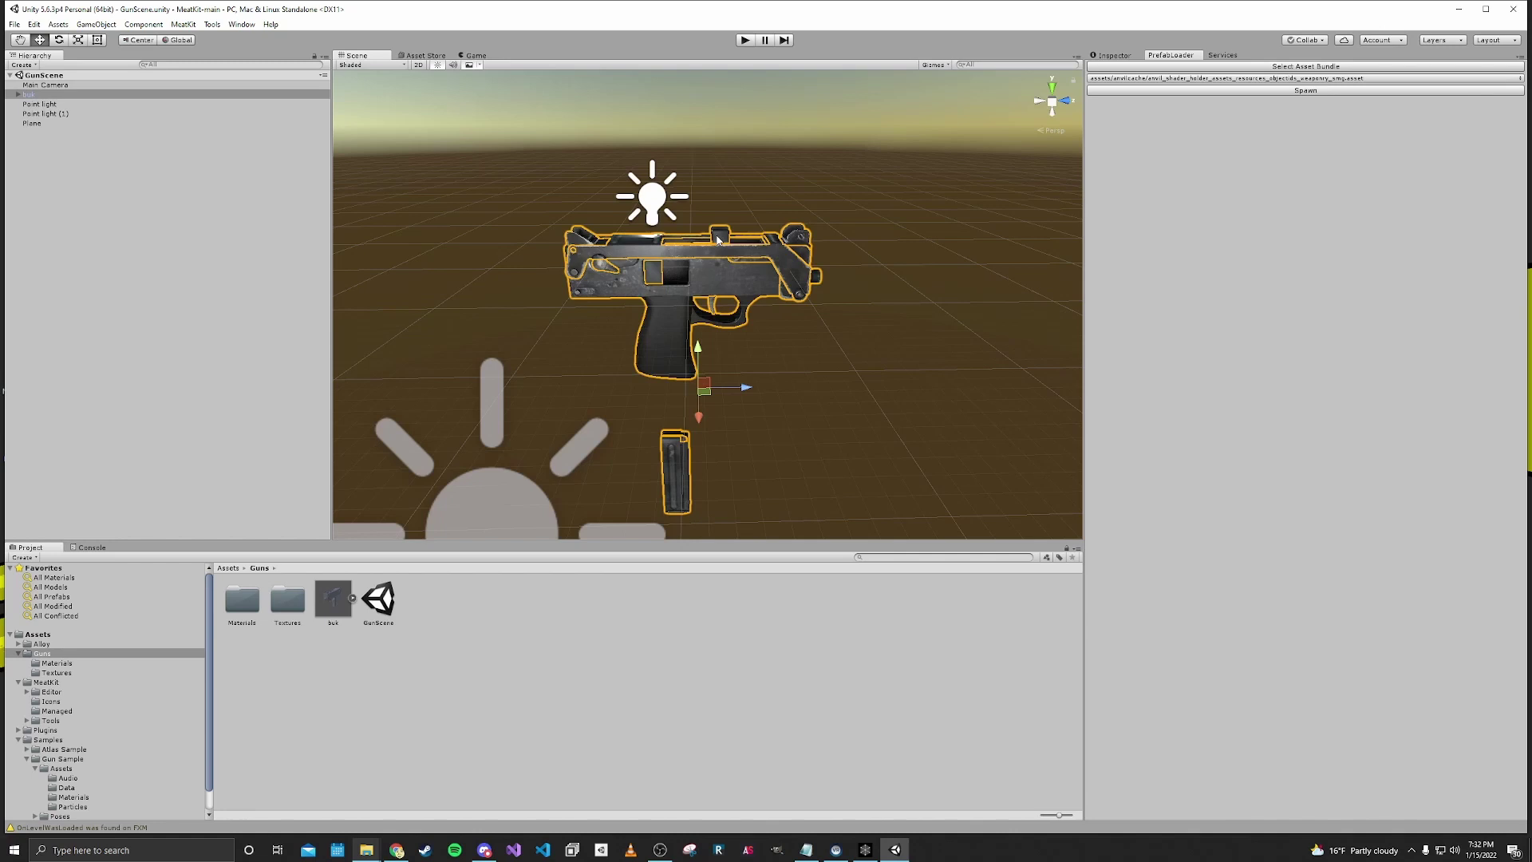
click(709, 239)
drag(710, 263, 738, 261)
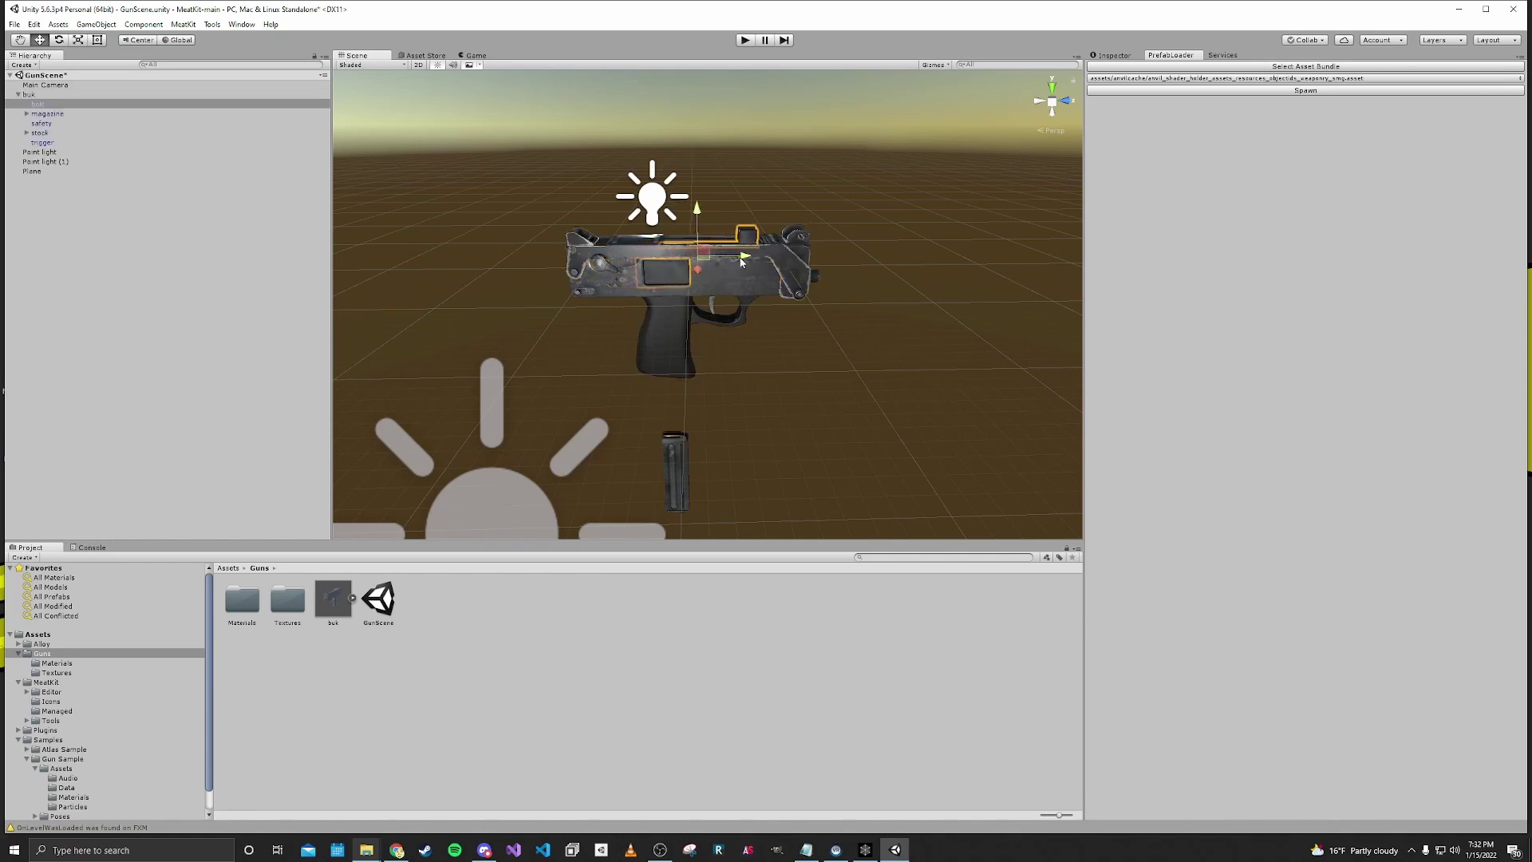
click(1002, 170)
Choose pp91.prefab from assets/weaponry/smgclosedbolt as the prefab for the Prefab Loader to spawn.
click(1121, 79)
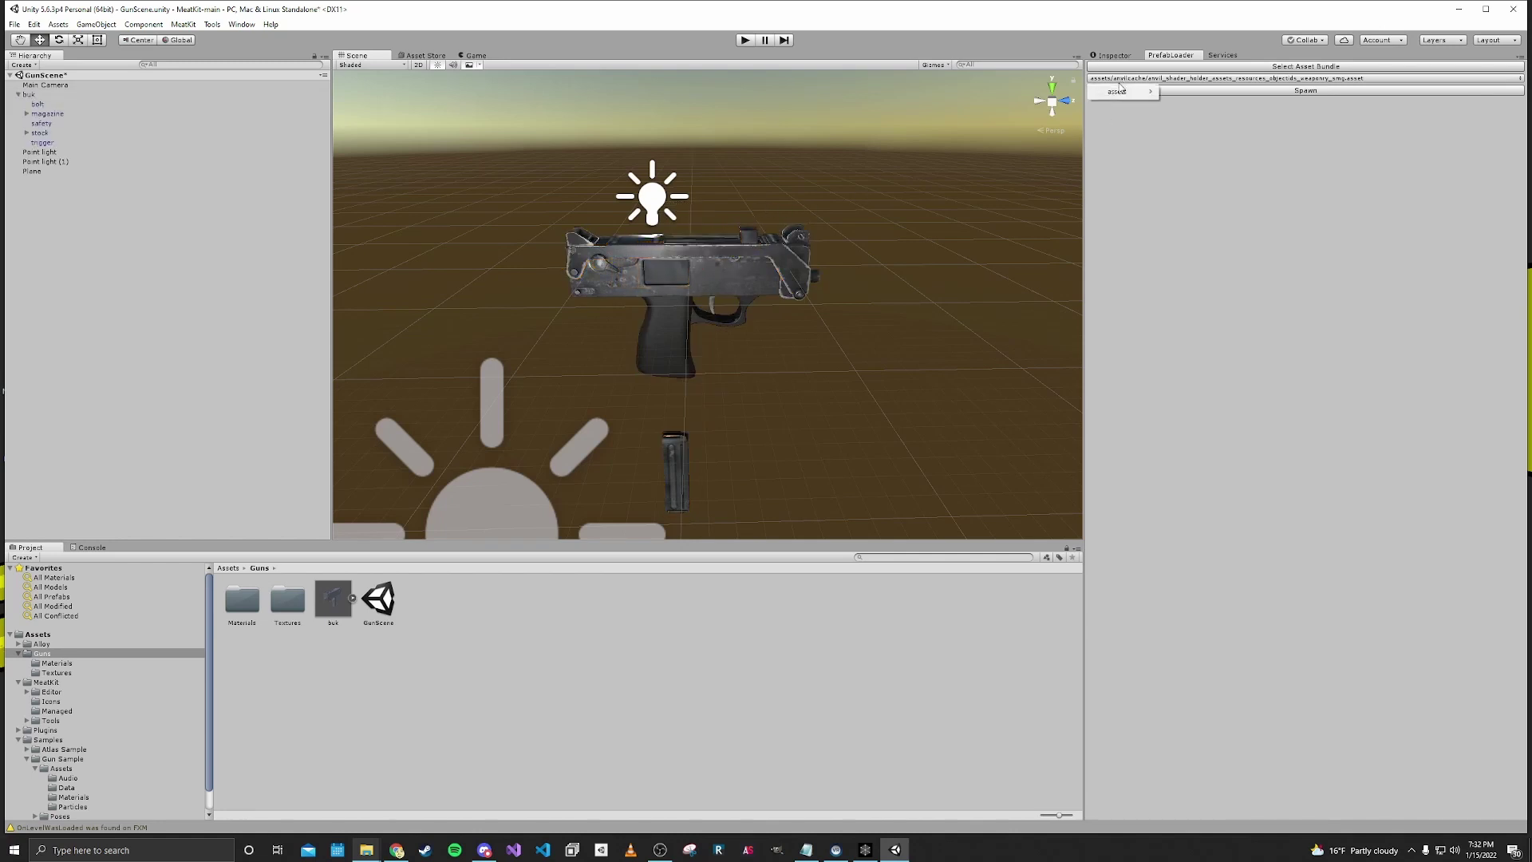
mouse_move(1121, 92)
mouse_move(1196, 105)
mouse_move(1284, 134)
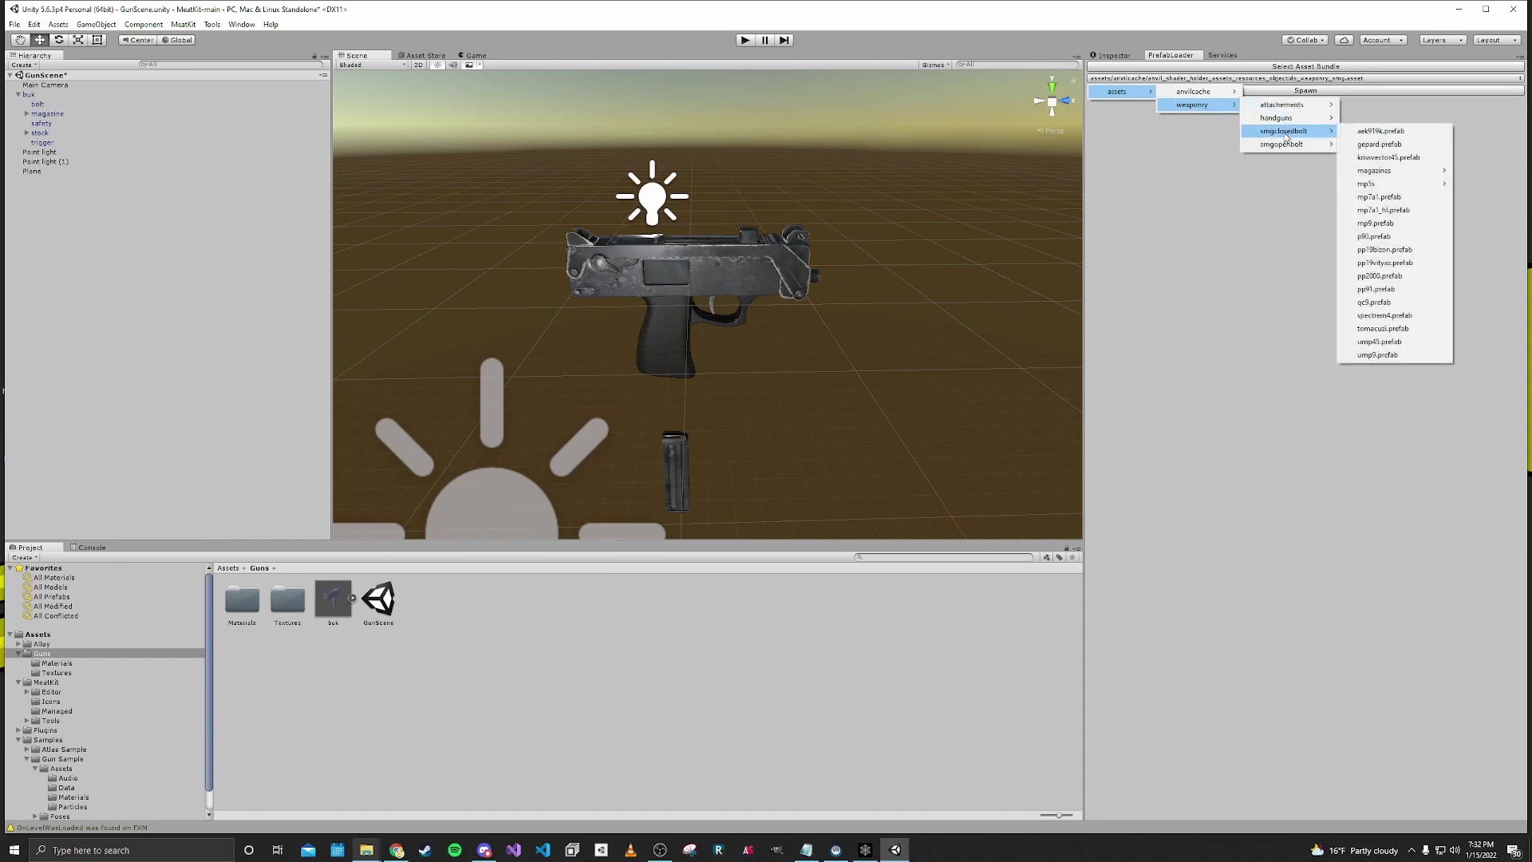
click(1369, 291)
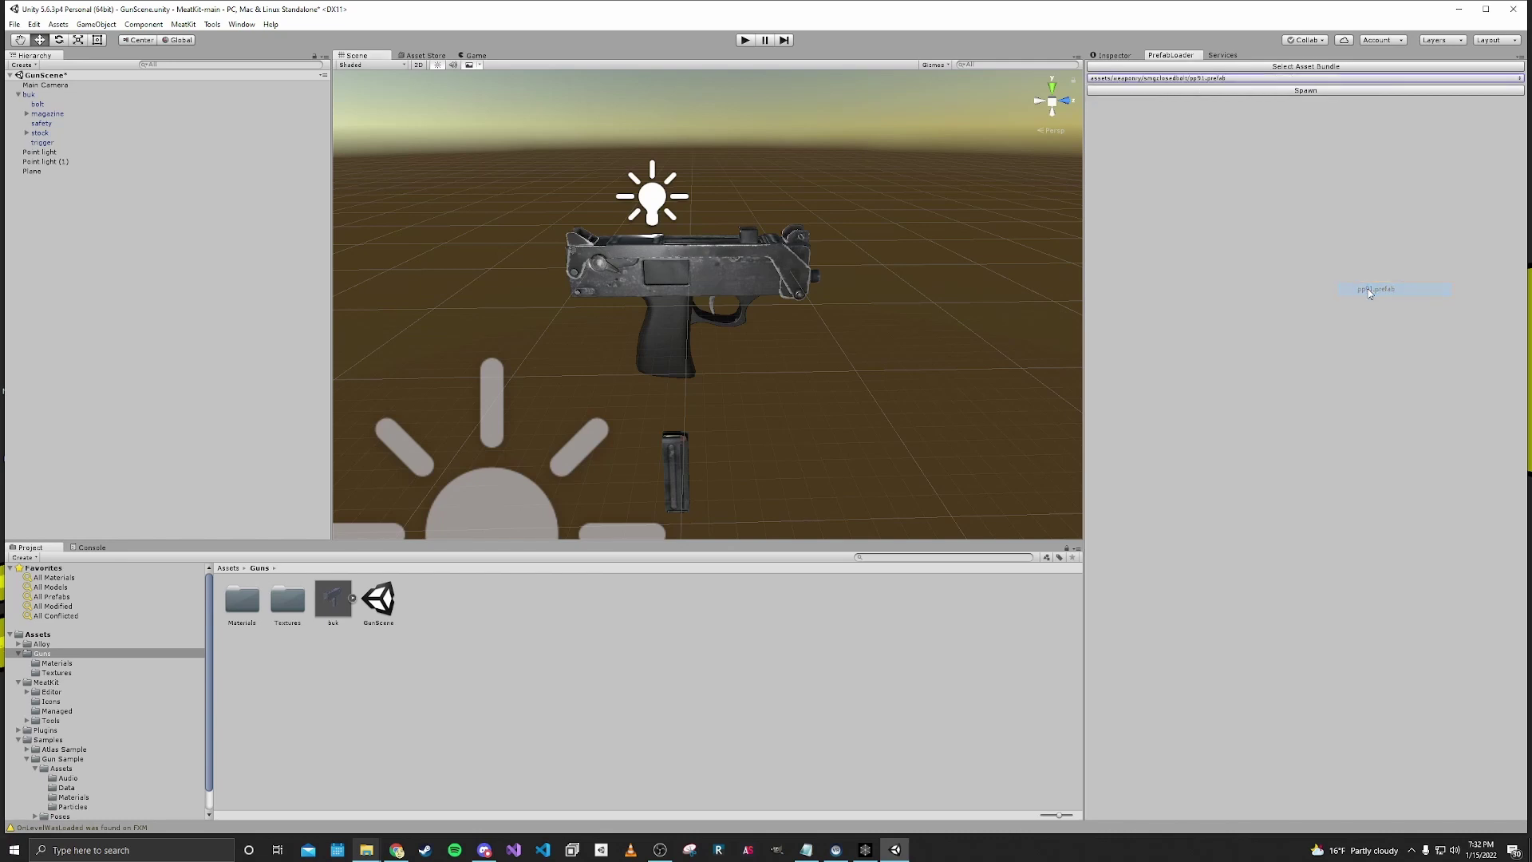
Spawn the PP91 in the scene and set its position and rotation to 0 on all axes.
click(1271, 93)
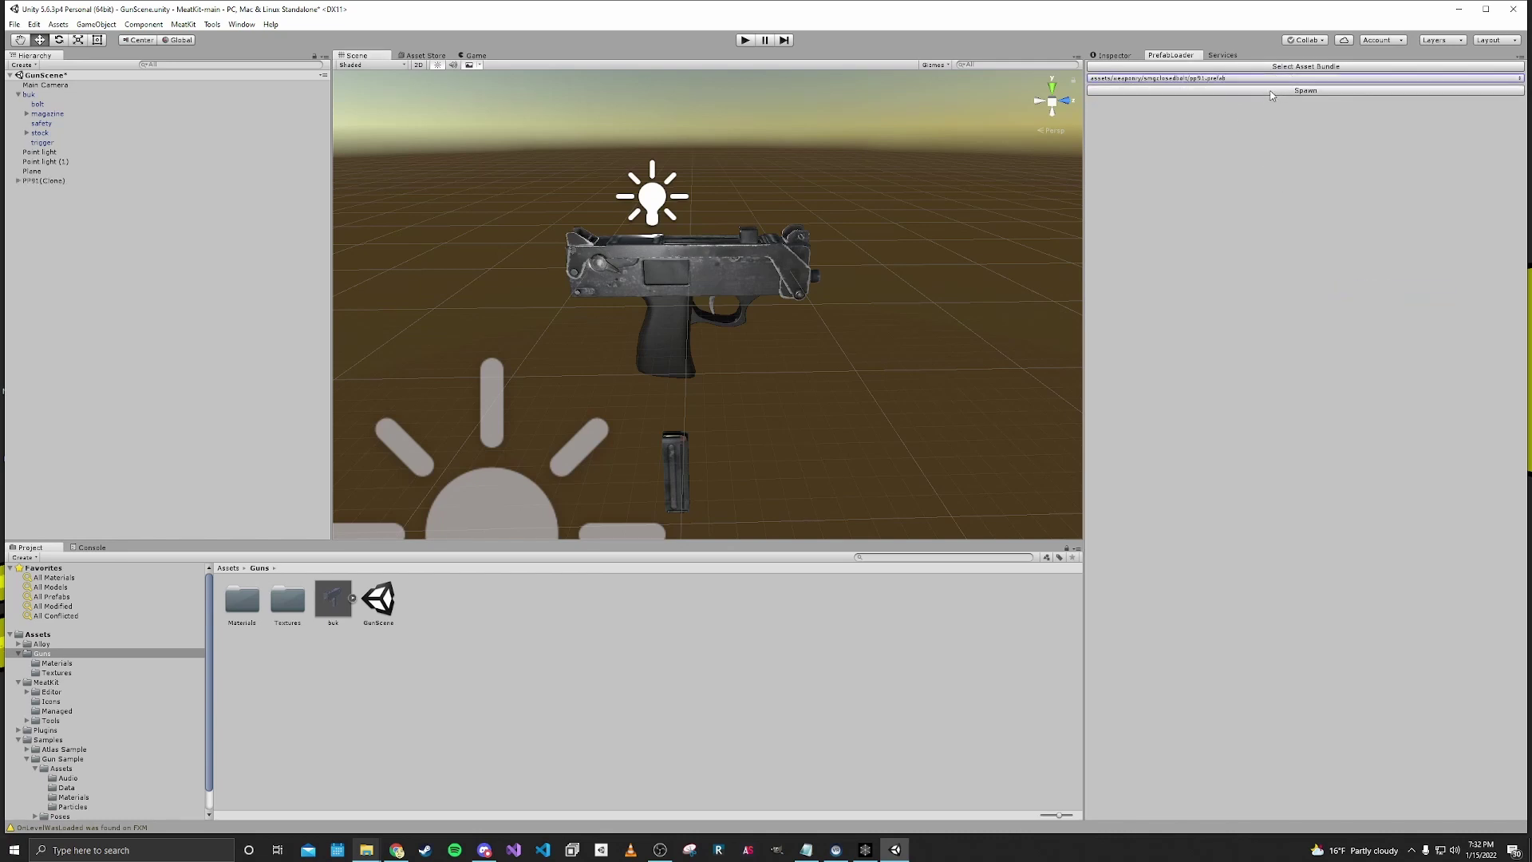
click(44, 181)
click(1143, 58)
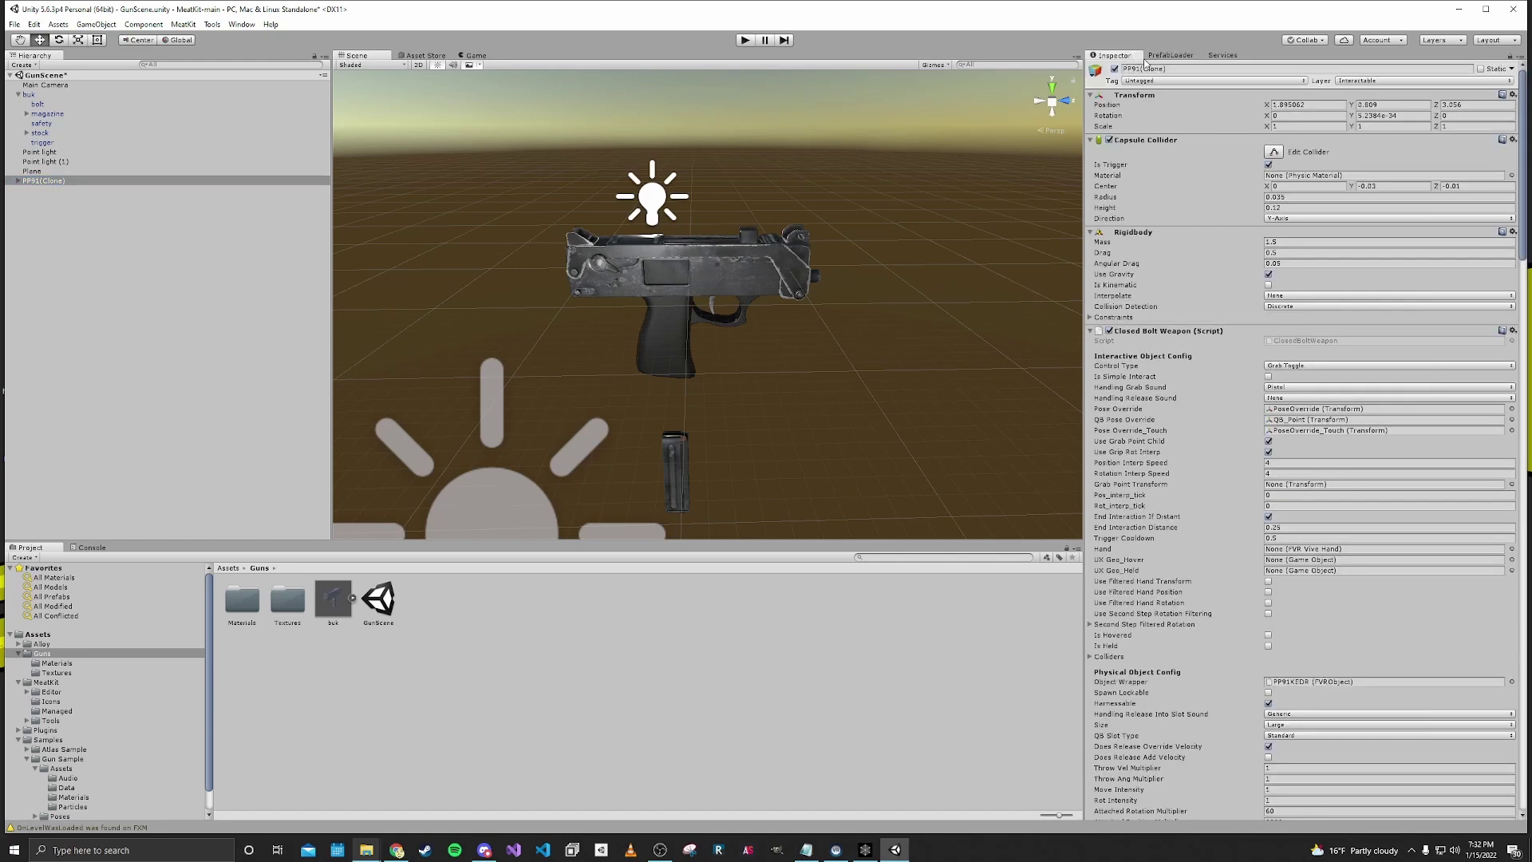
click(1285, 102)
text(0)
key(Tab)
text(0)
key(Tab)
text(0)
key(Tab)
text(0)
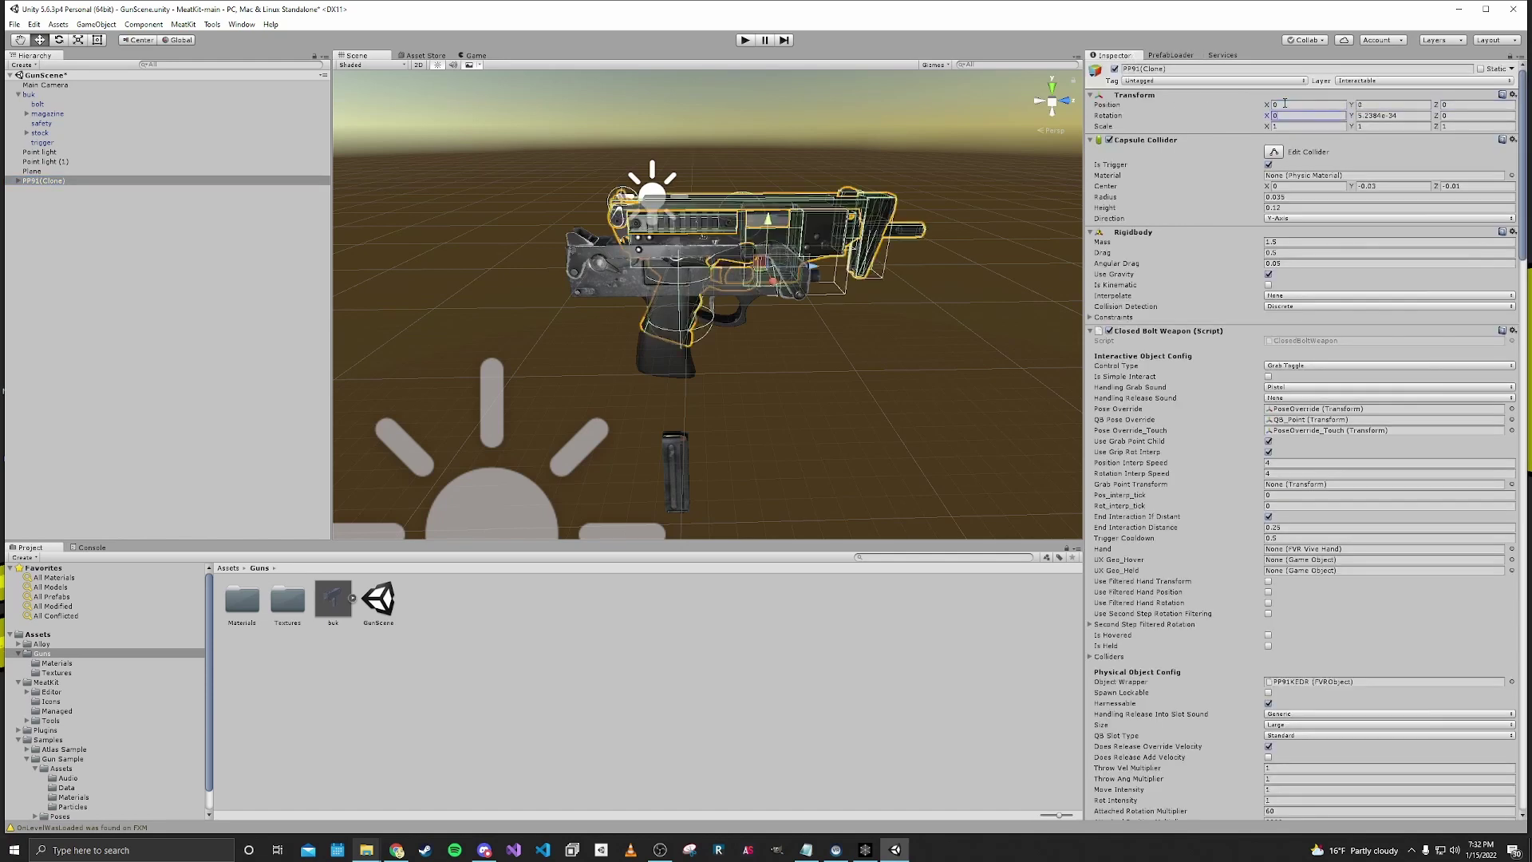
key(Tab)
text(0)
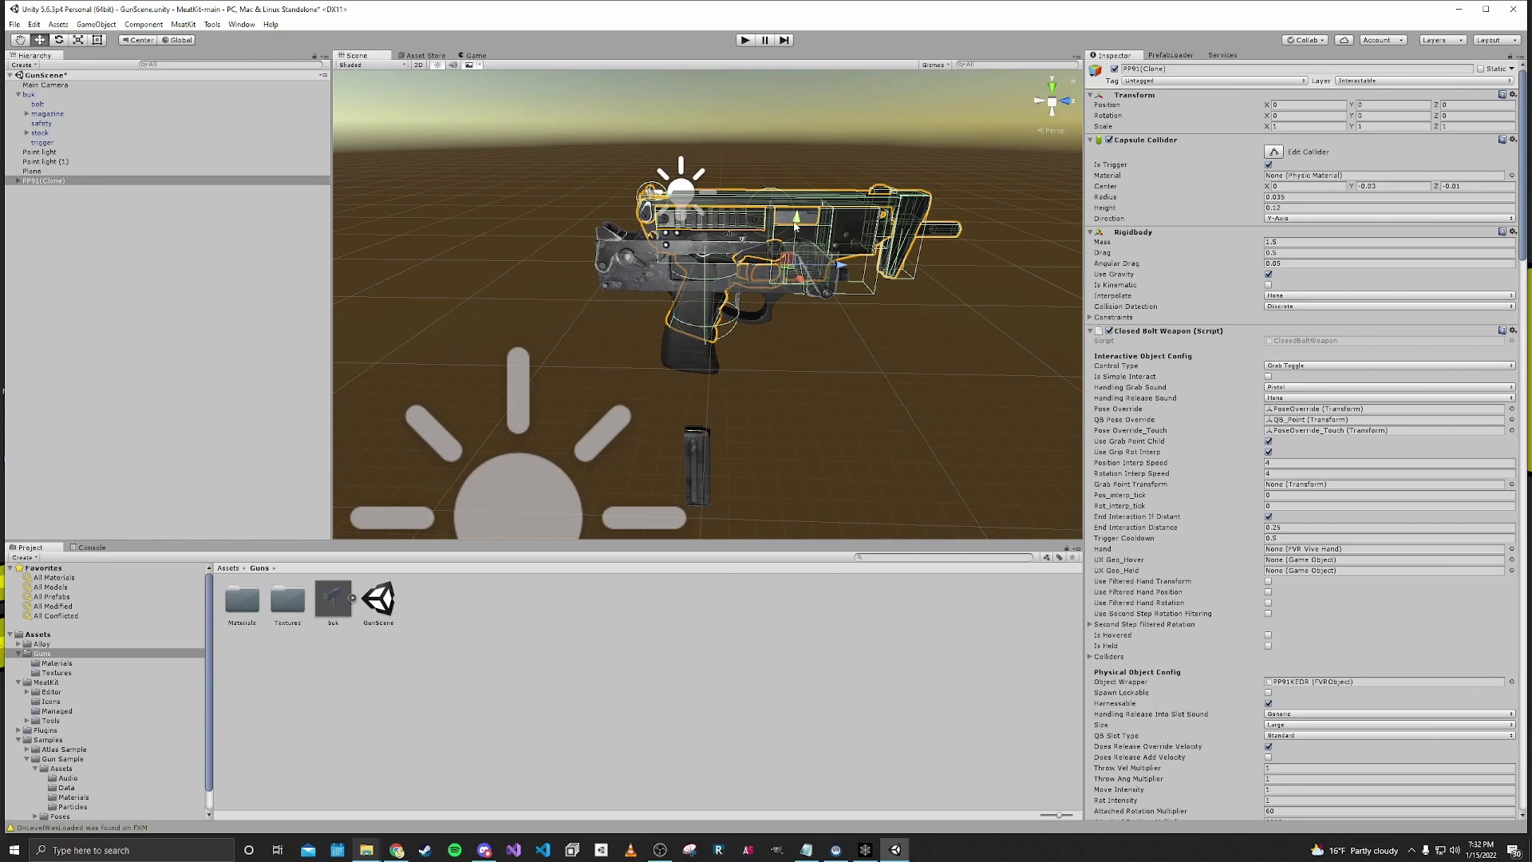
Move the spawned PP91 above the custom gun, to about Y 0.147 and Z -0.086.
drag(1350, 105, 1369, 105)
drag(796, 143, 706, 137)
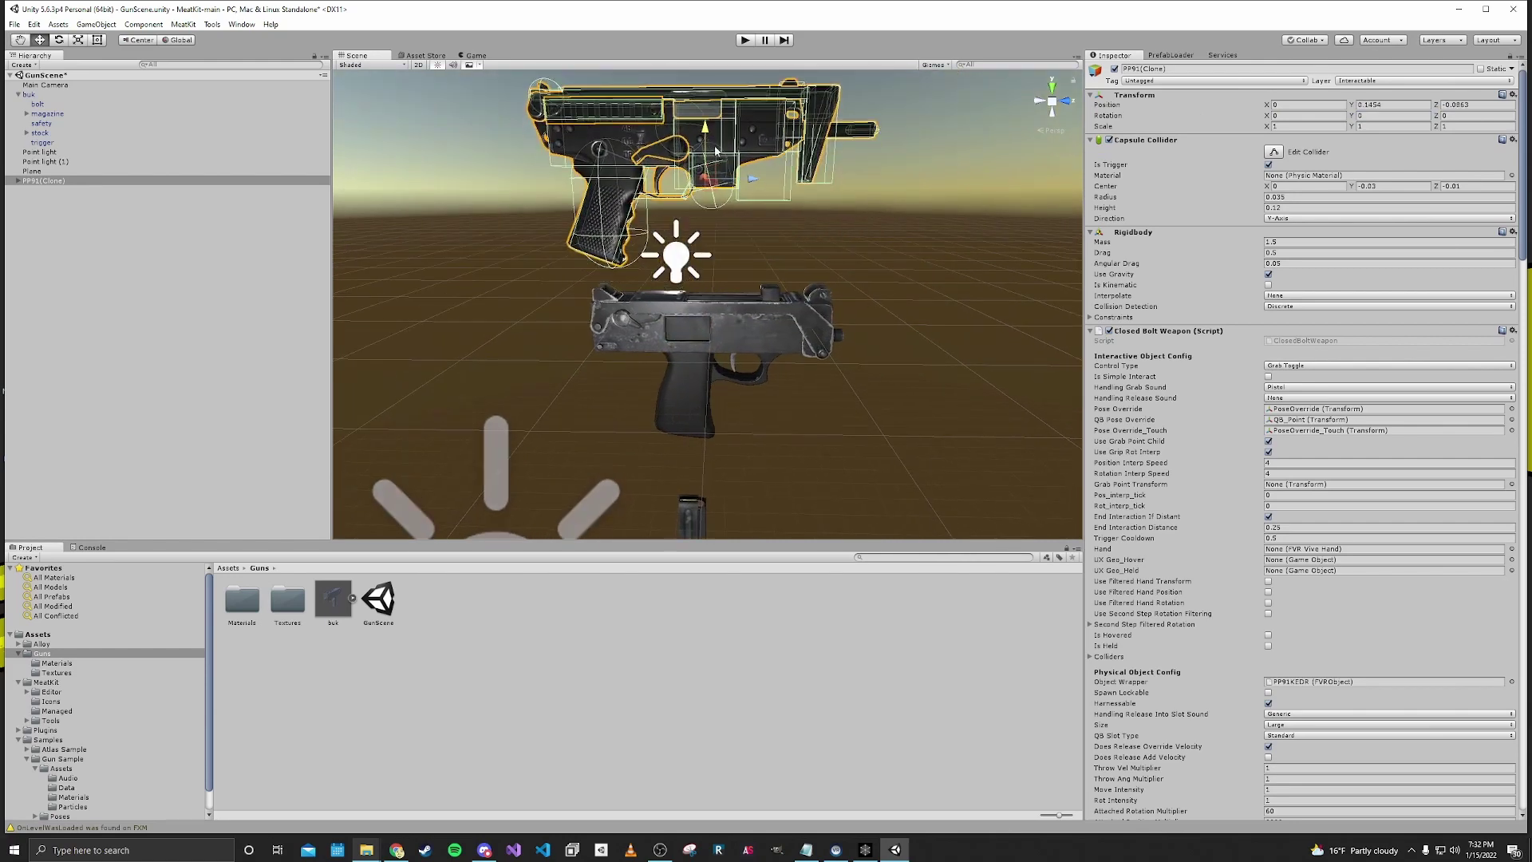
mouse_move(862, 240)
middle_down()
mouse_move(863, 172)
mouse_move(868, 239)
middle_up()
alt+drag(867, 239, 866, 213)
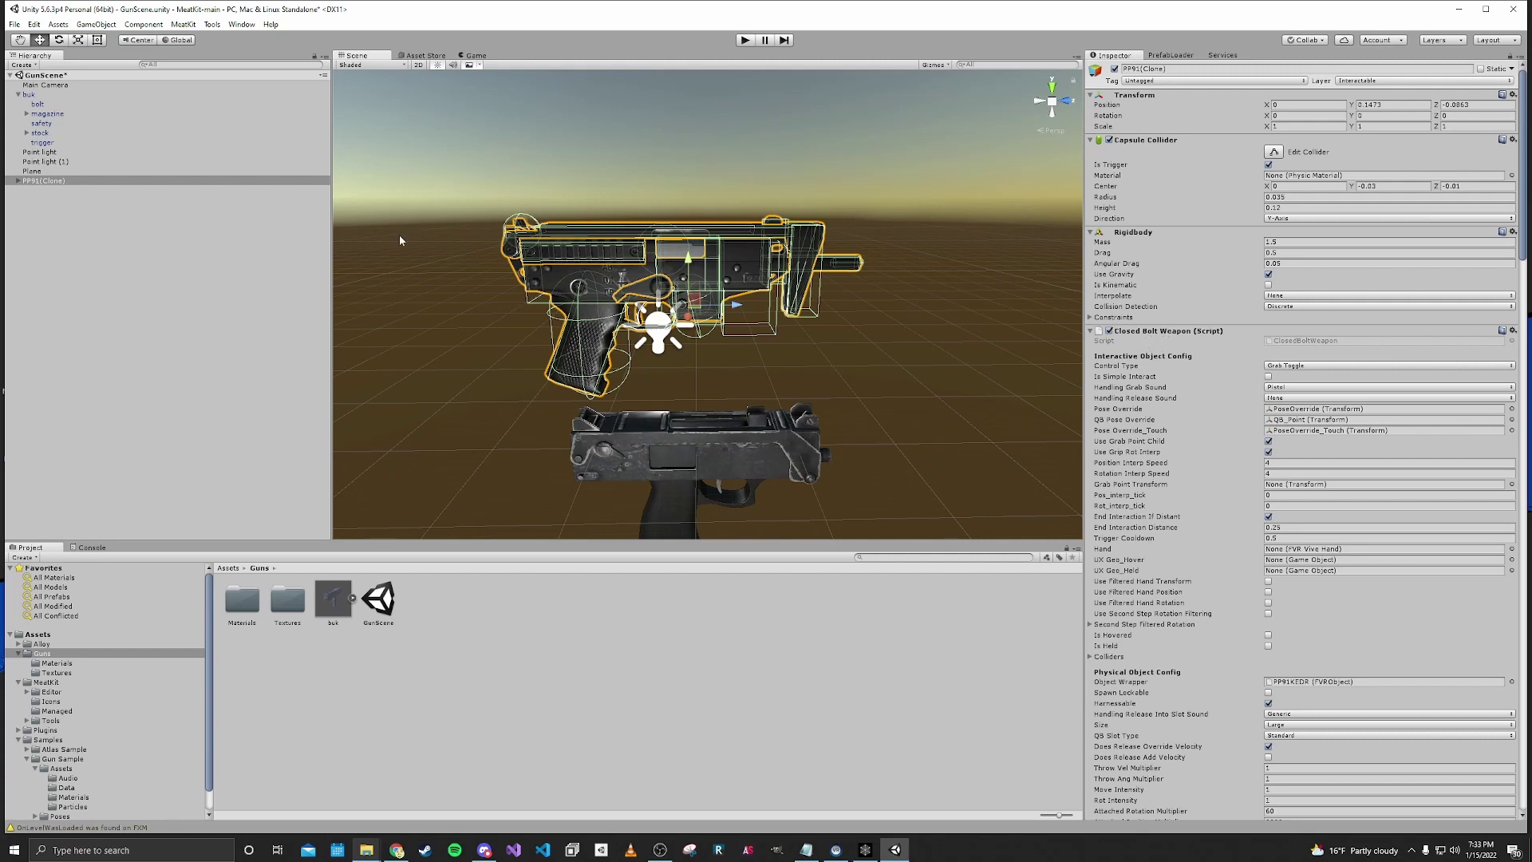
Delete PP91(Clone) from the scene hierarchy.
click(189, 276)
click(46, 182)
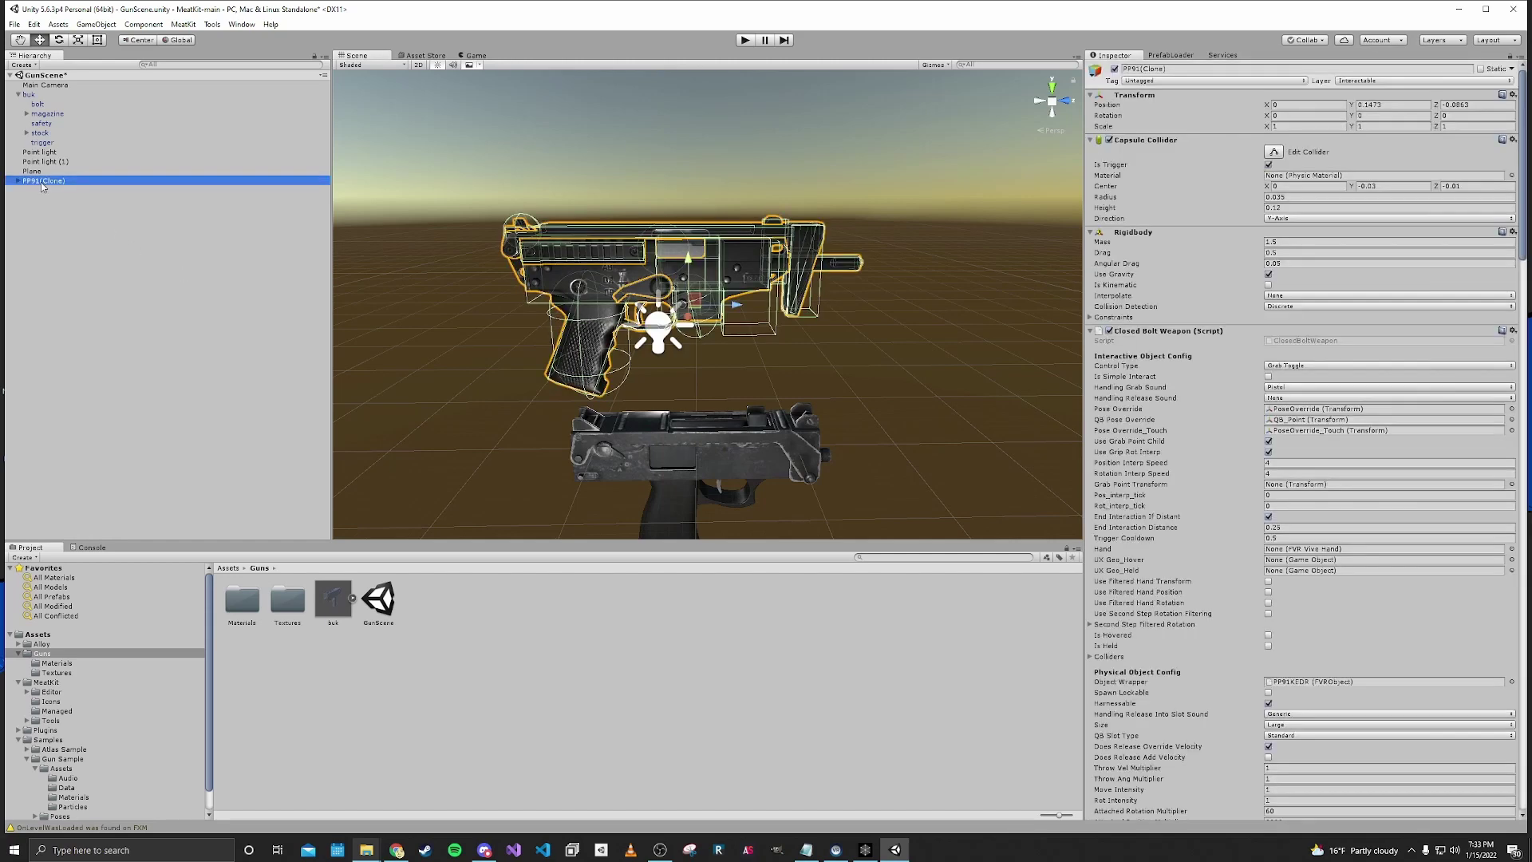
key(Delete)
Save the gun scene and start Play mode in a paused state.
right_drag(640, 239, 640, 241)
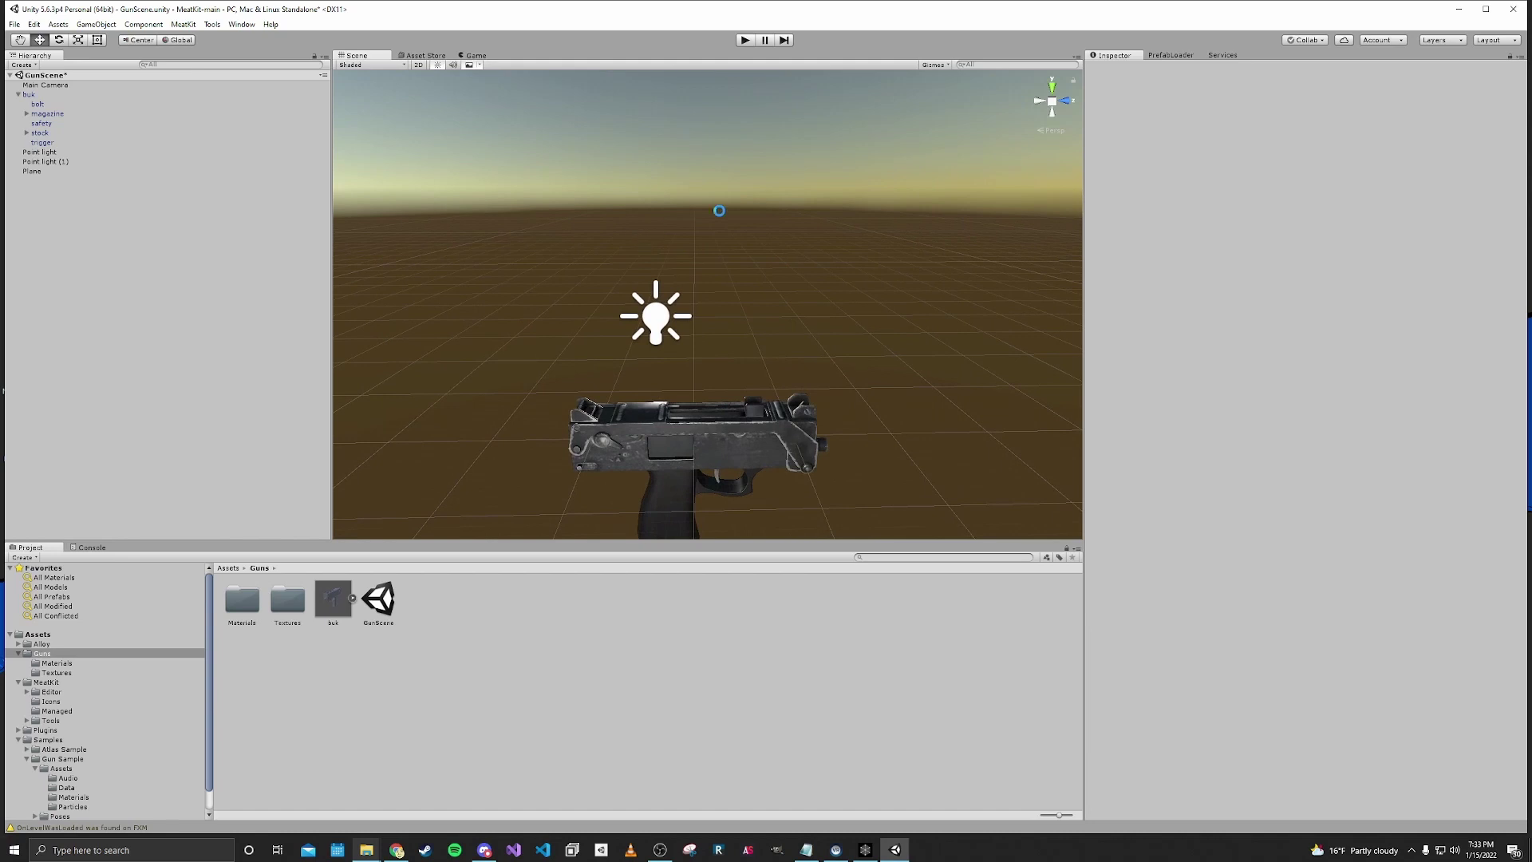
key(ctrl+s)
click(746, 42)
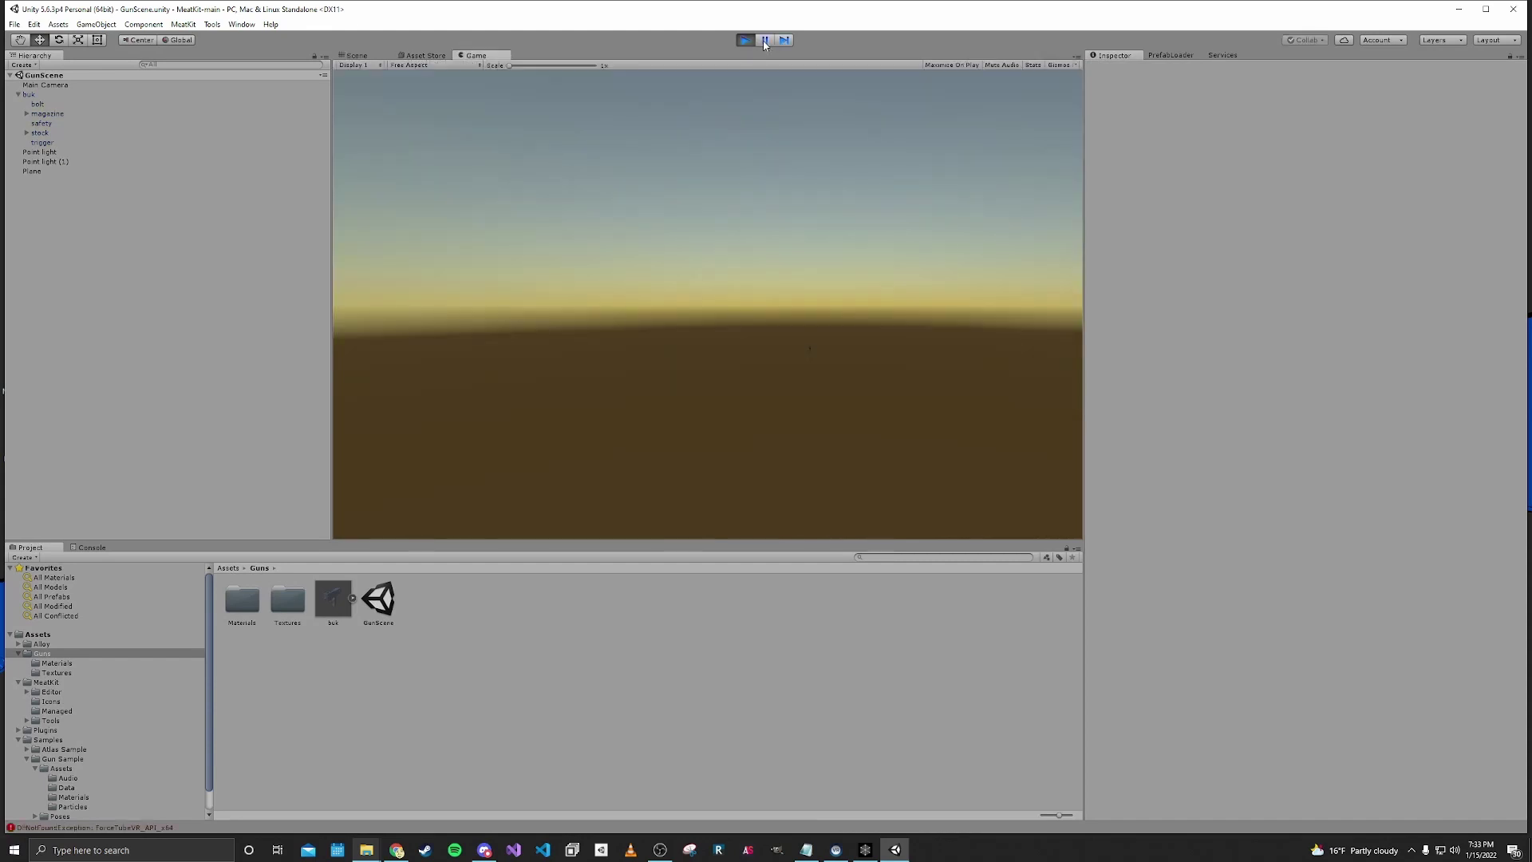
click(763, 41)
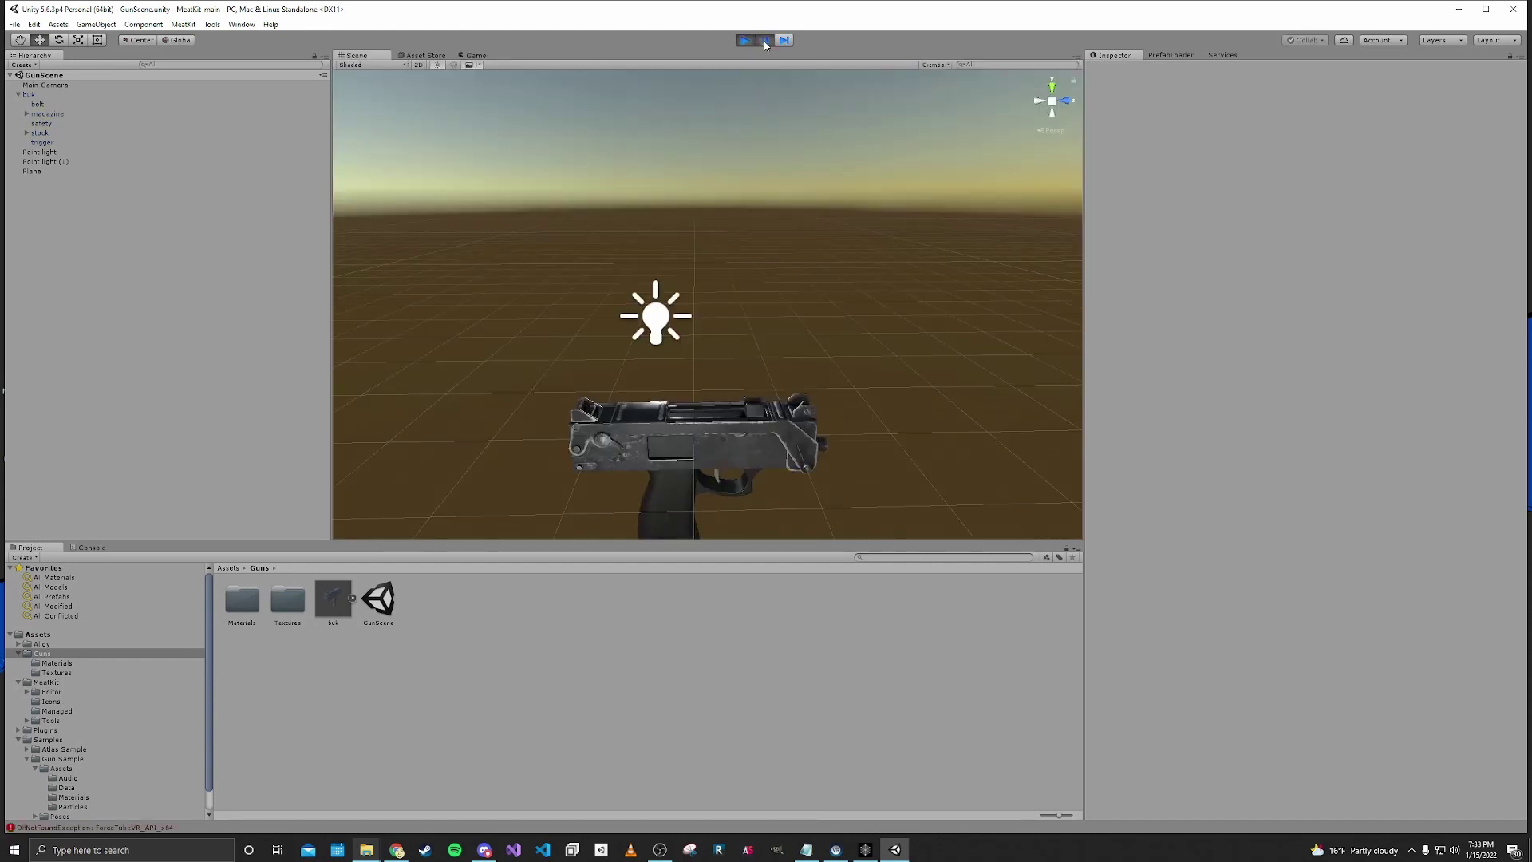
Spawn the PP91 prefab in the paused scene and show the clone's components.
click(1165, 56)
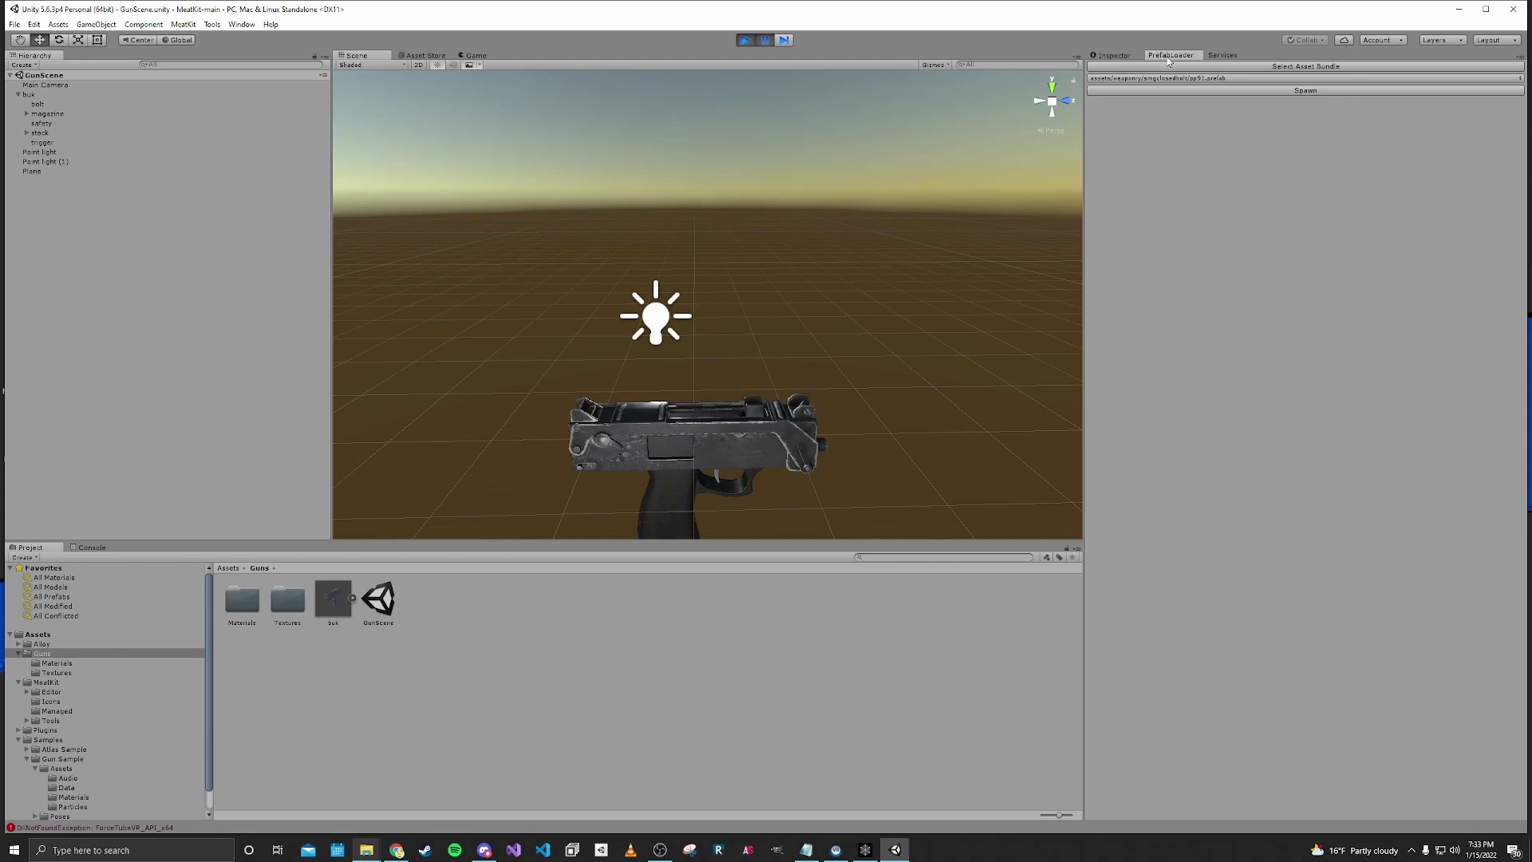
click(1306, 91)
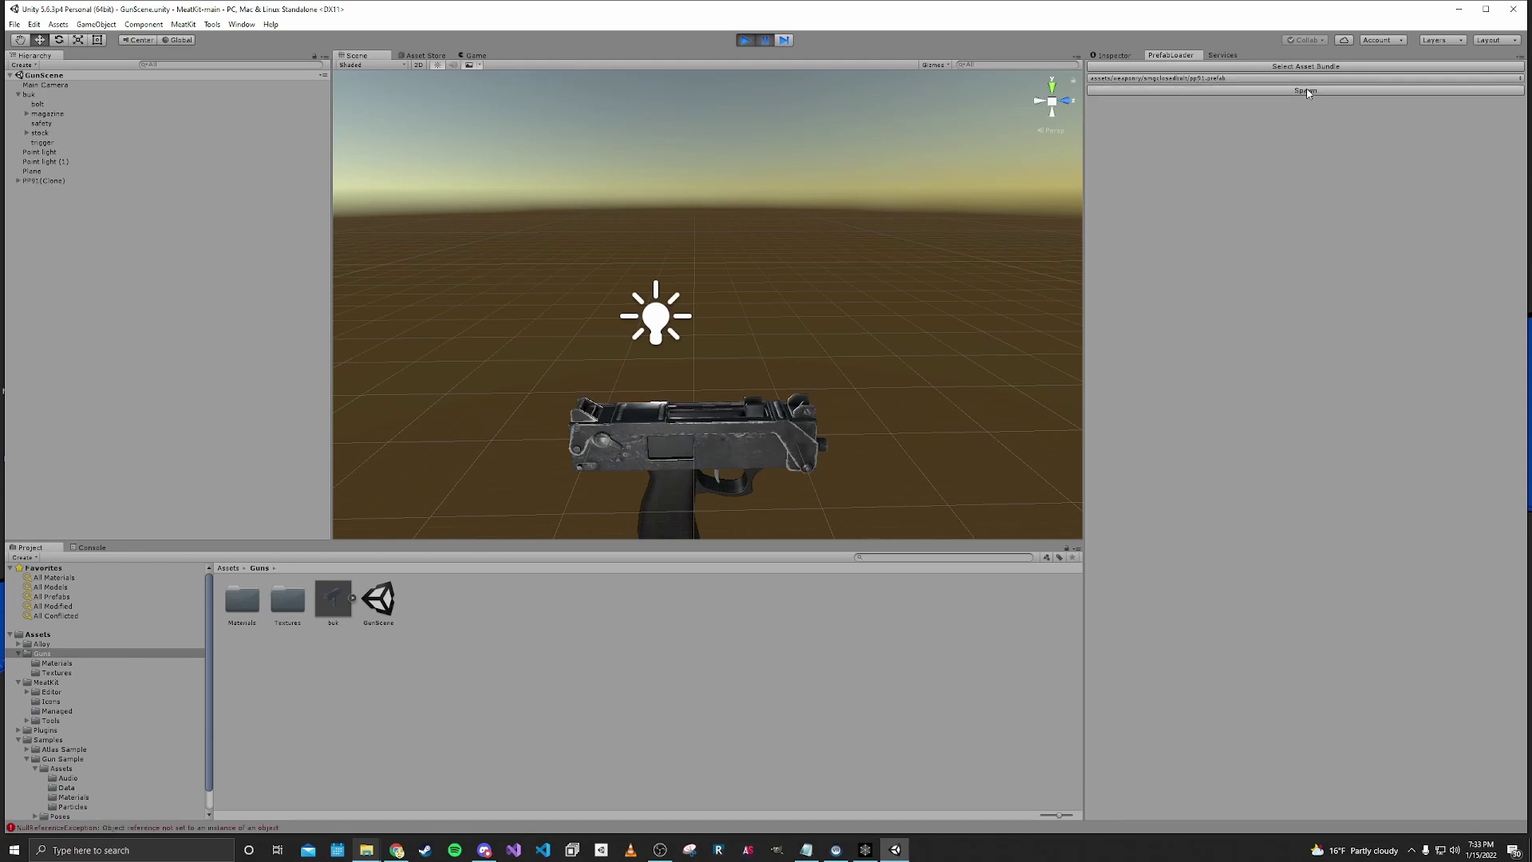
click(78, 183)
click(1111, 55)
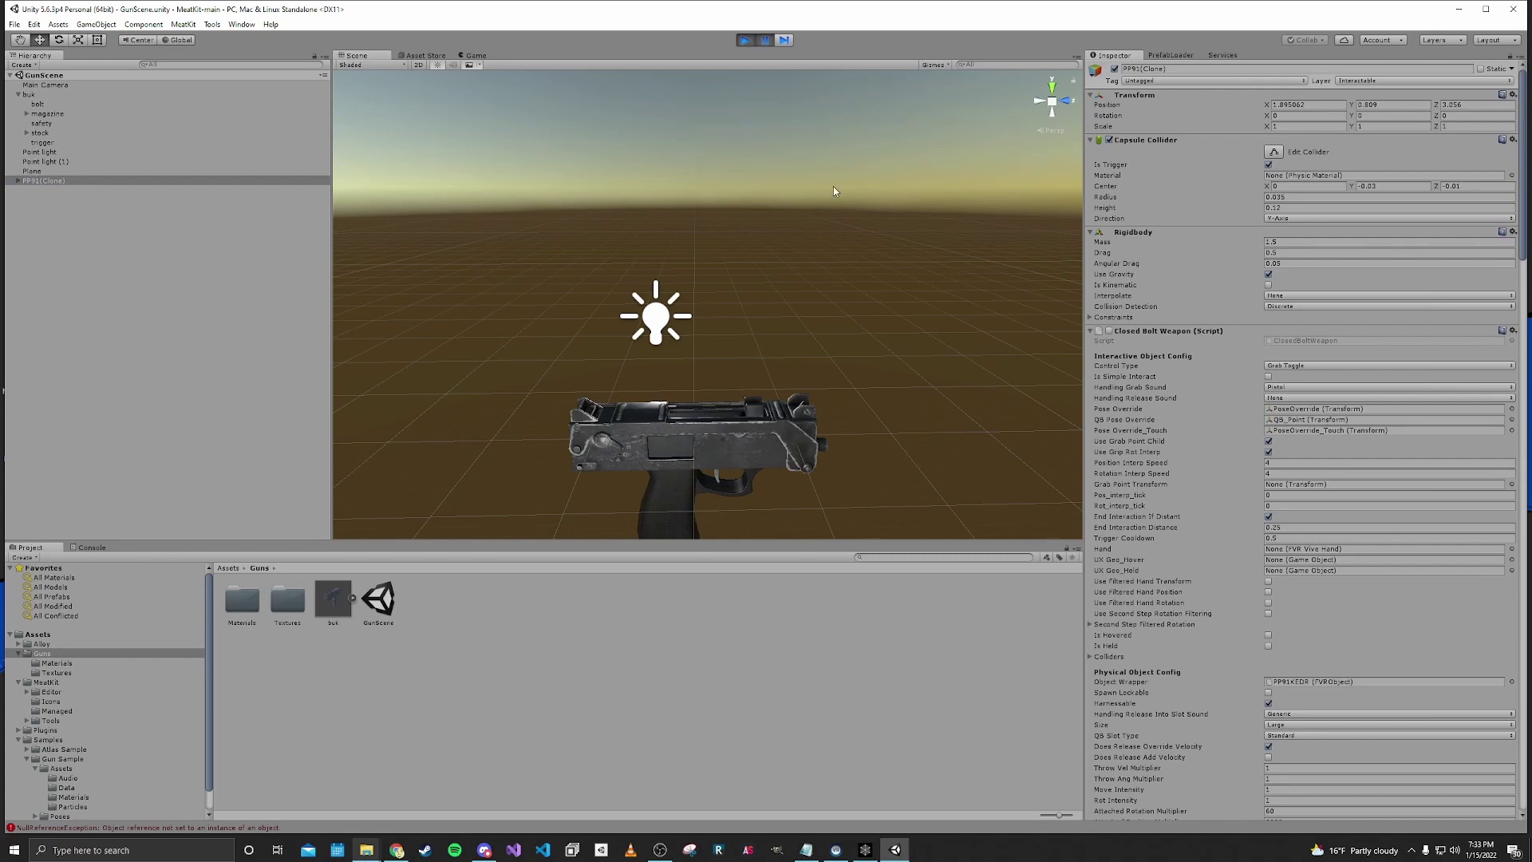
Save PP91(Clone) as a prefab in the project's Guns folder and exit Play mode.
click(35, 183)
drag(478, 620, 479, 620)
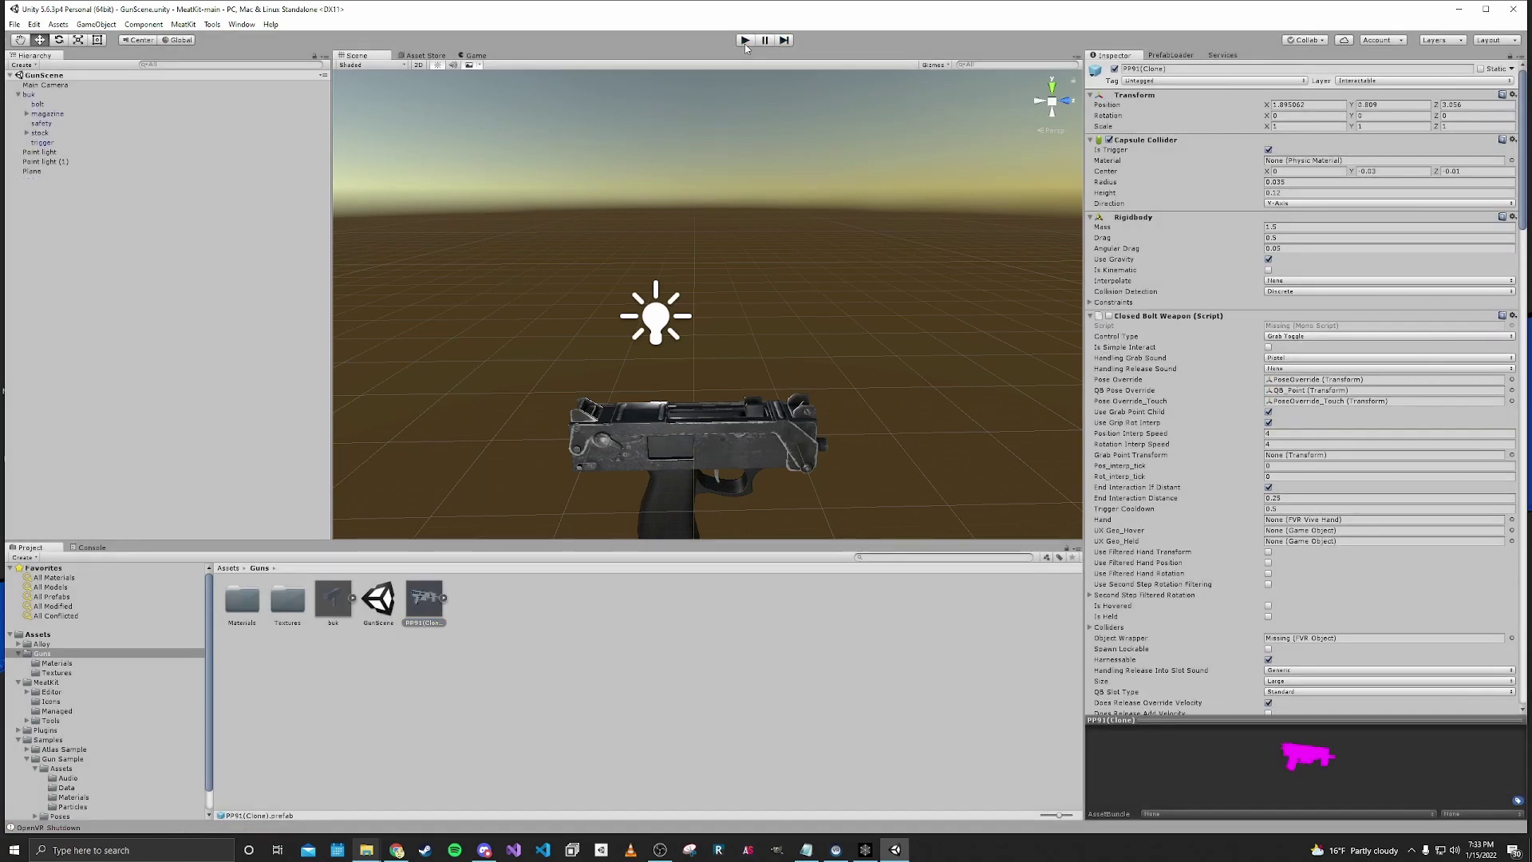
right_drag(618, 376, 642, 384)
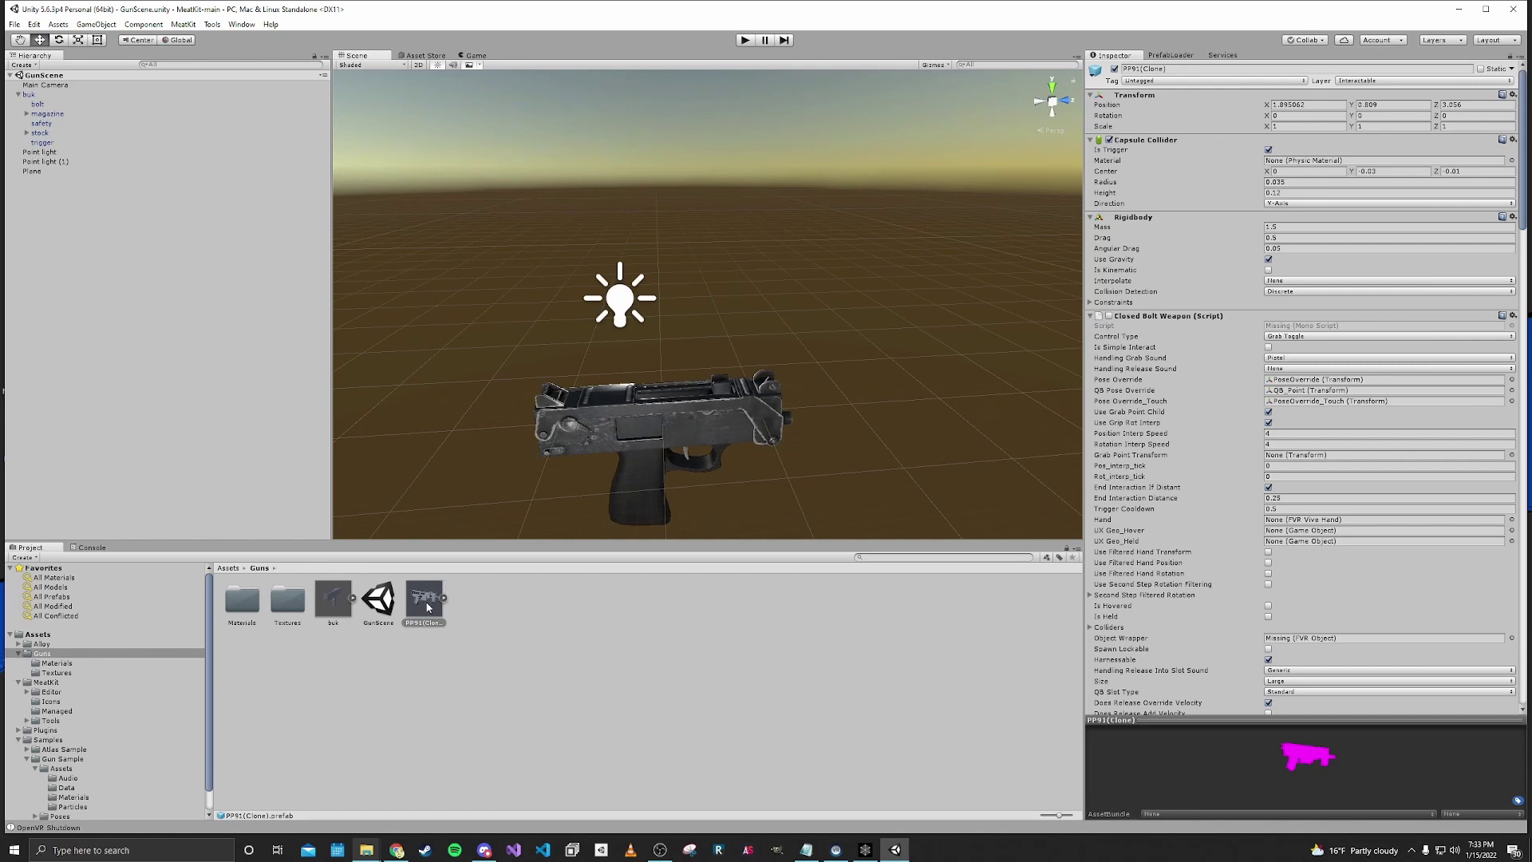
Rename the PP91(Clone) prefab in the Guns folder to Ots-22.
mouse_move(428, 607)
mouse_down()
mouse_move(227, 439)
mouse_move(421, 611)
mouse_up()
click(420, 623)
text(Pts-22)
key(Return)
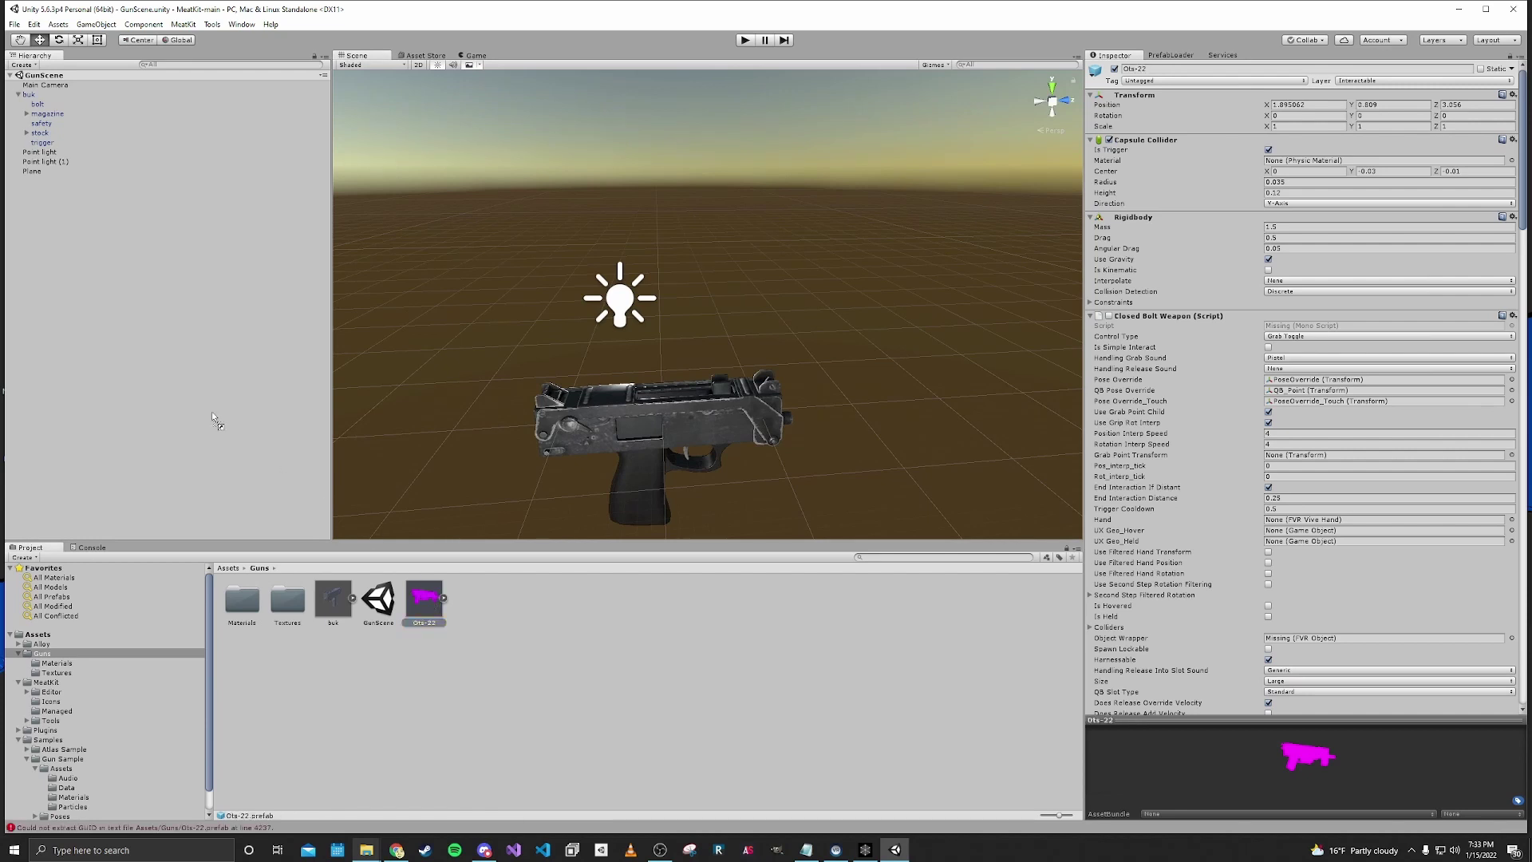
Add the Ots-22 prefab to the scene hierarchy and enable its Closed Bolt Weapon script.
drag(212, 410, 179, 377)
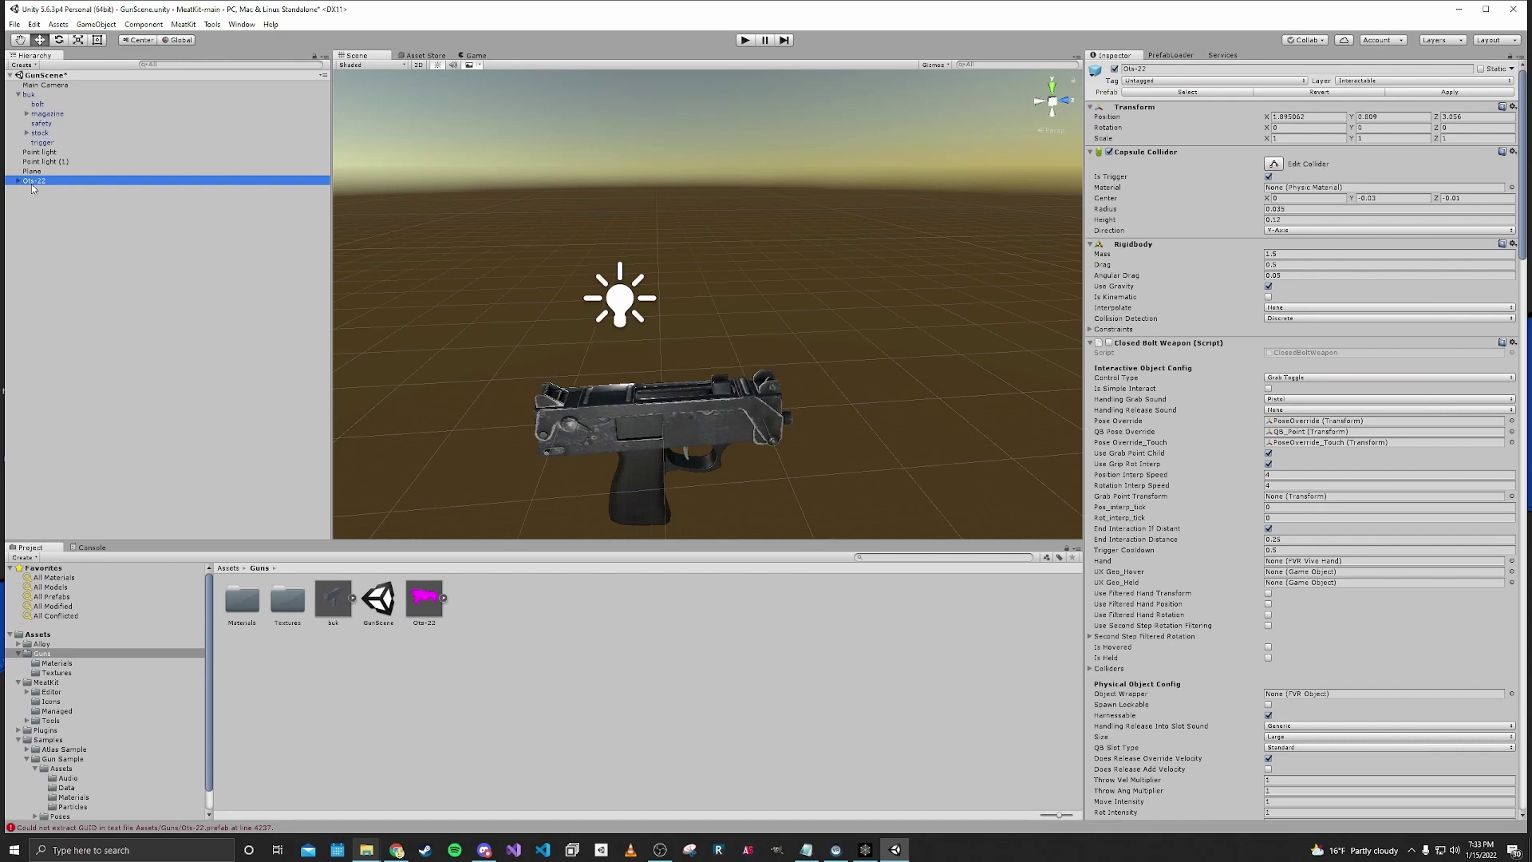
click(1109, 342)
scroll(1133, 343, down, 1)
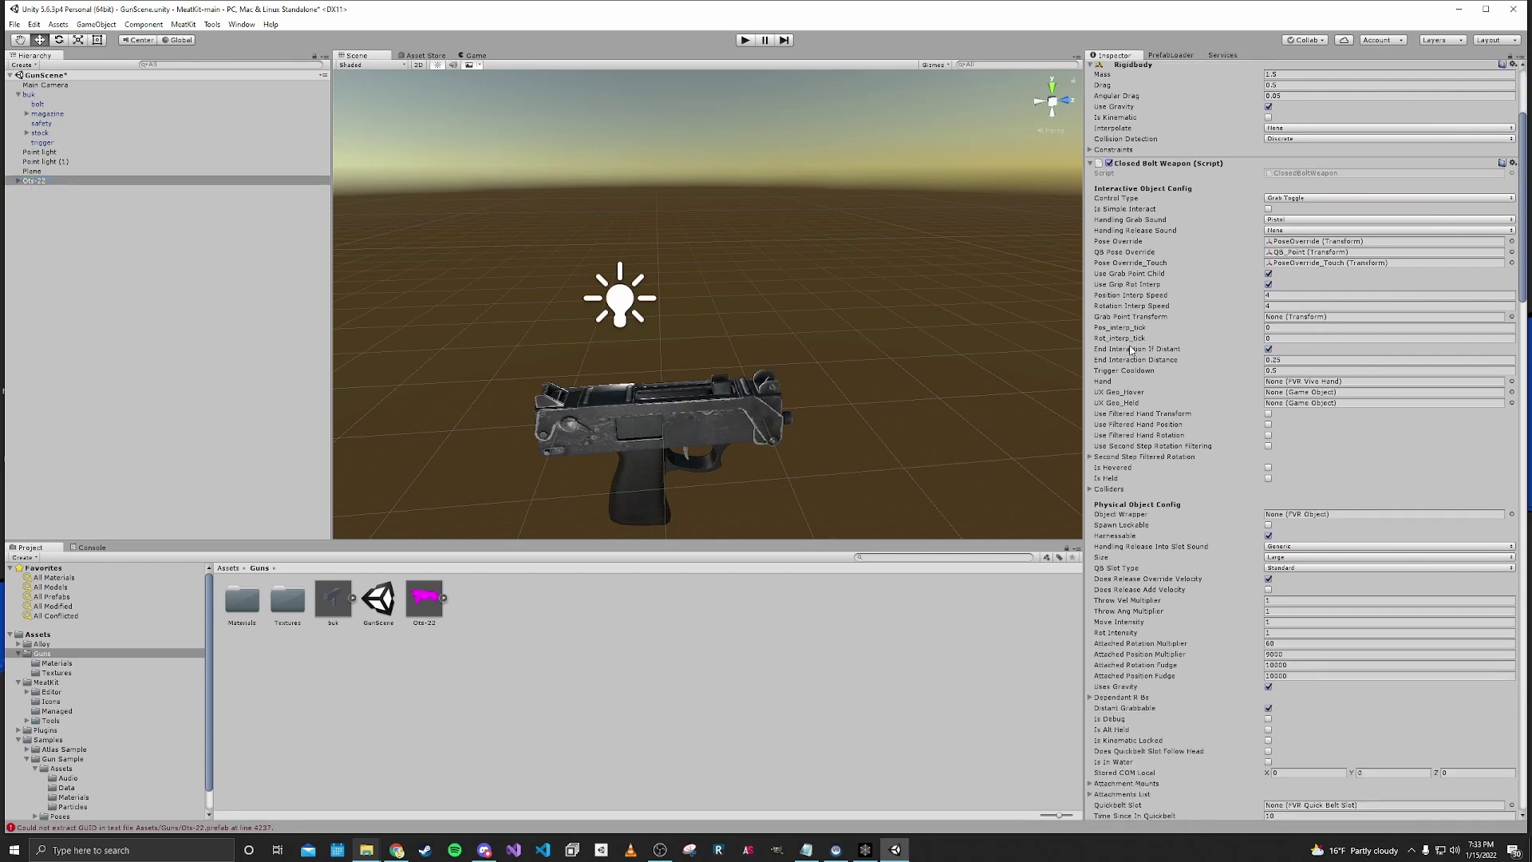
scroll(1135, 339, down, 2)
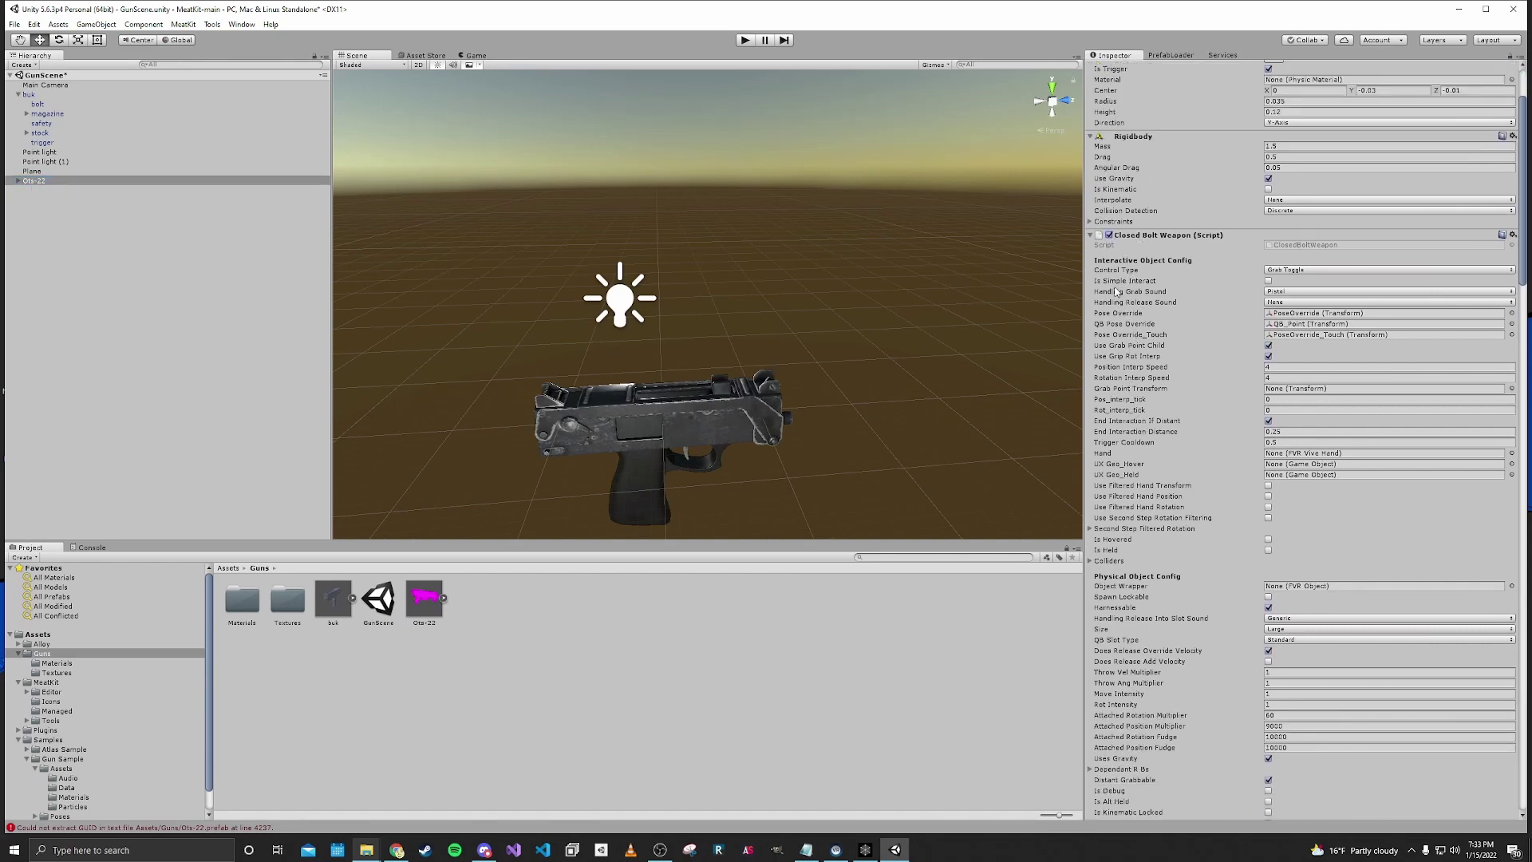
scroll(1118, 297, down, 4)
right_drag(913, 257, 923, 279)
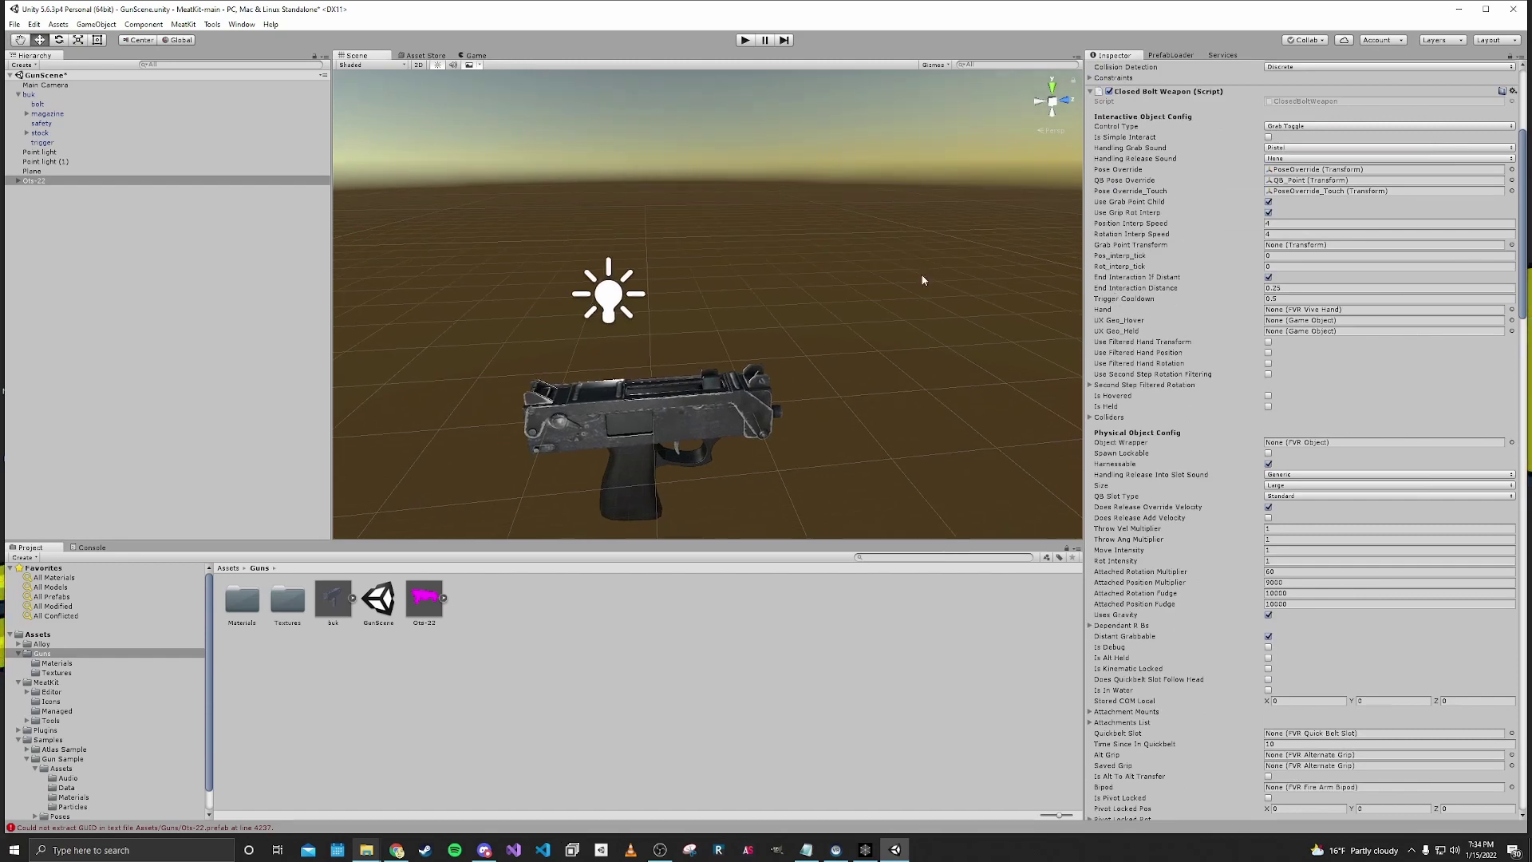
scroll(1151, 257, up, 7)
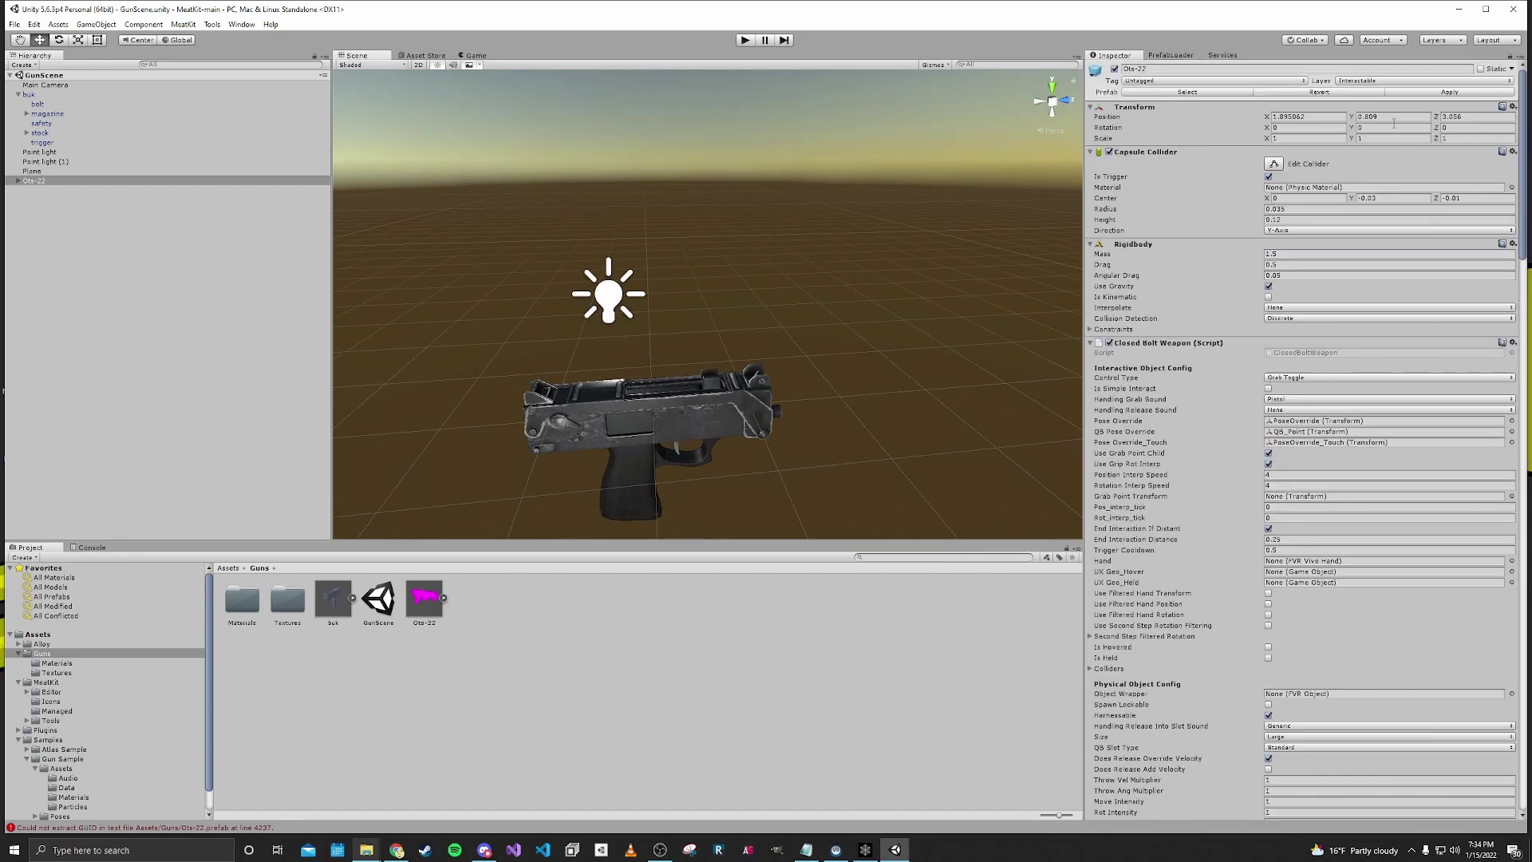
click(134, 232)
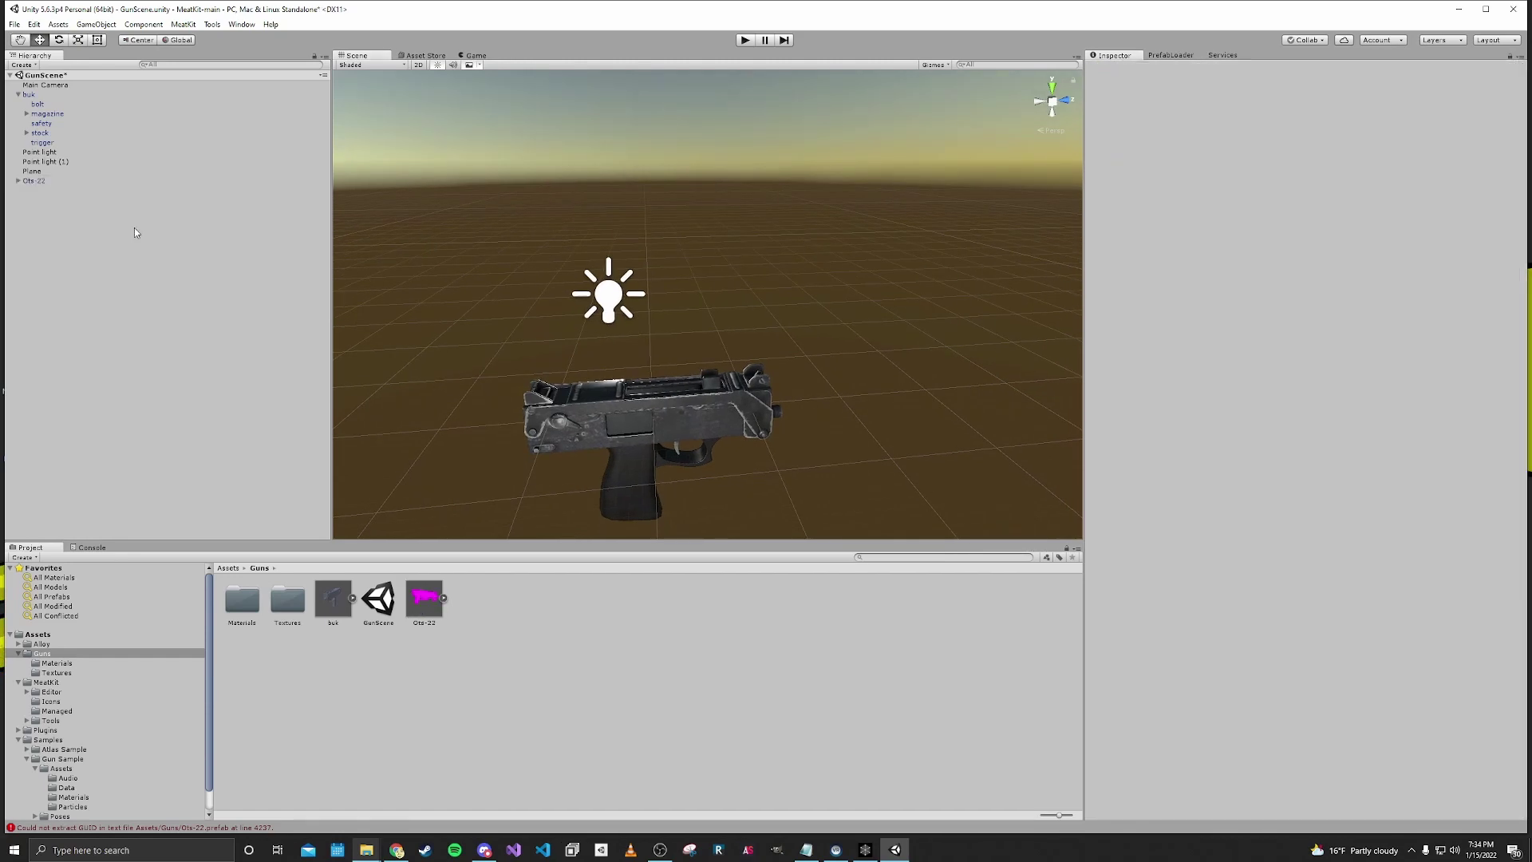
right_drag(728, 347, 726, 359)
Reset the Ots-22 object's position to 0, 0, 0 and move it above the gun model to about Y 0.166, Z -0.098.
double_click(35, 182)
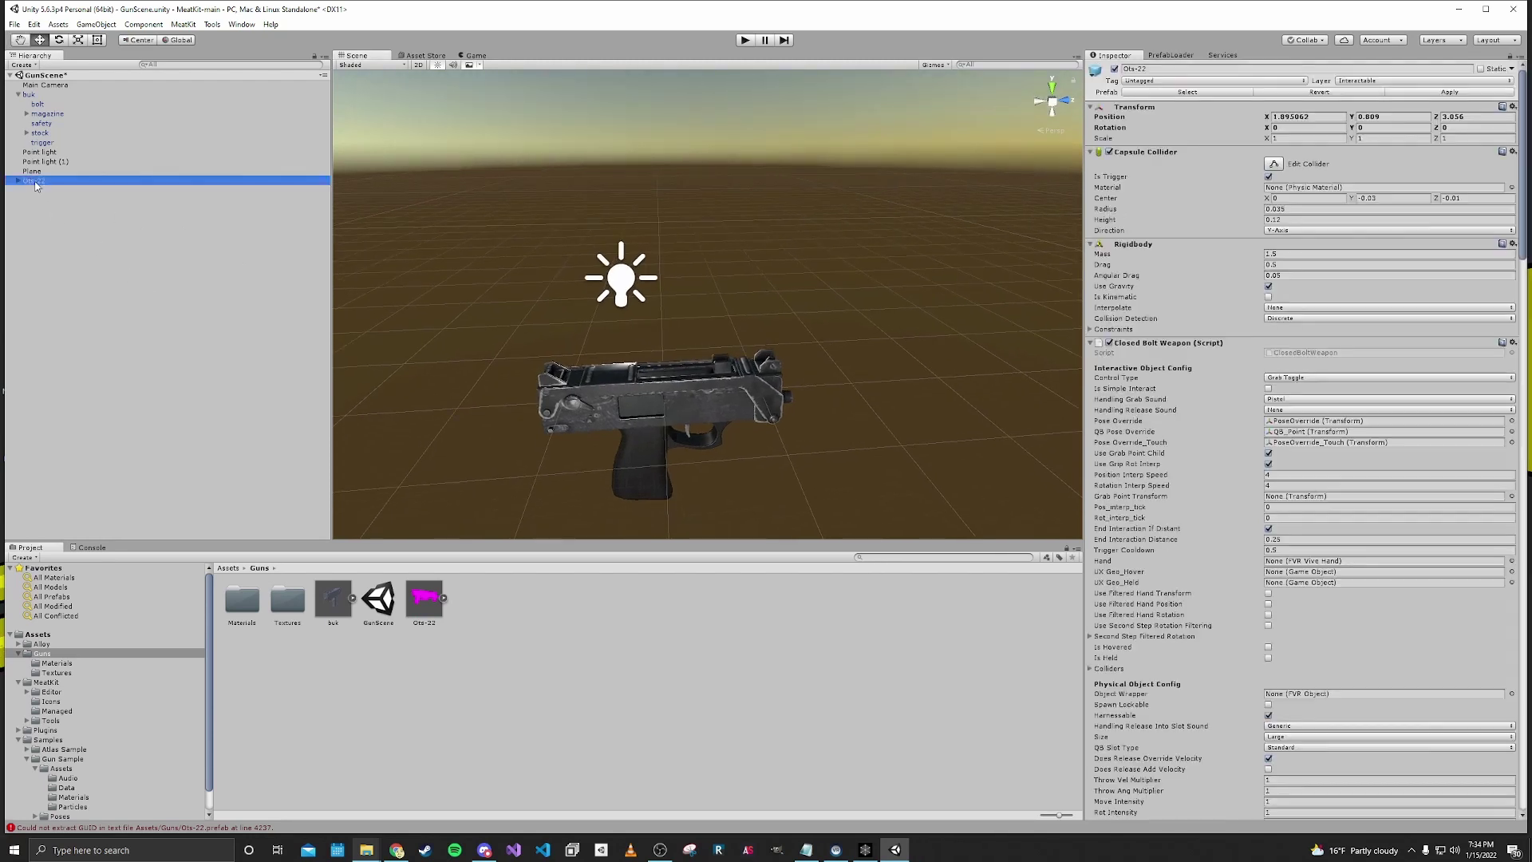
click(1298, 117)
text(0)
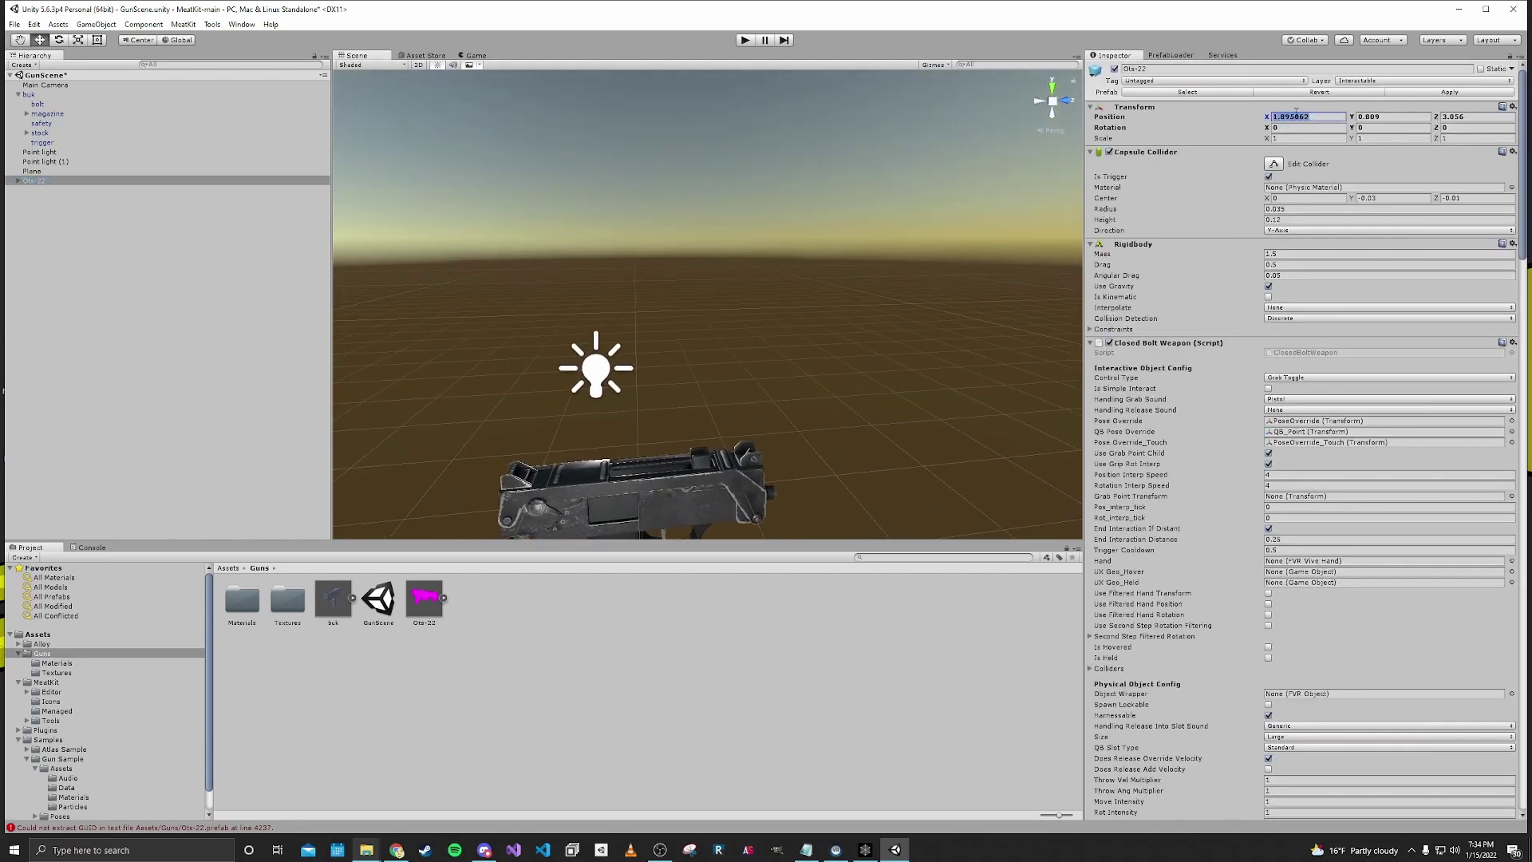
key(Tab)
text(0)
key(Tab)
text(0)
key(Tab)
key(f)
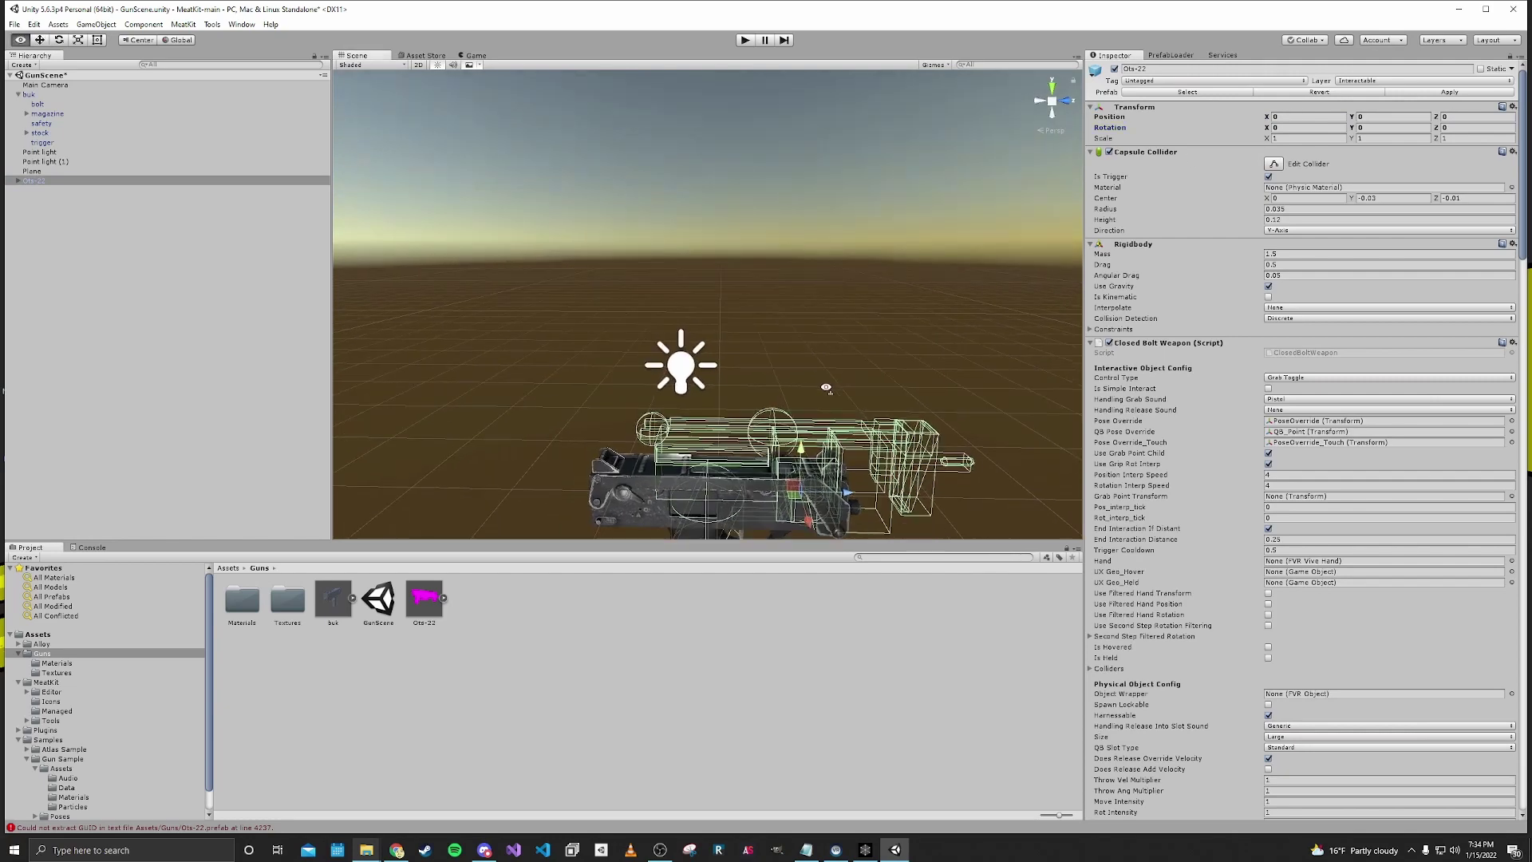
drag(744, 350, 647, 177)
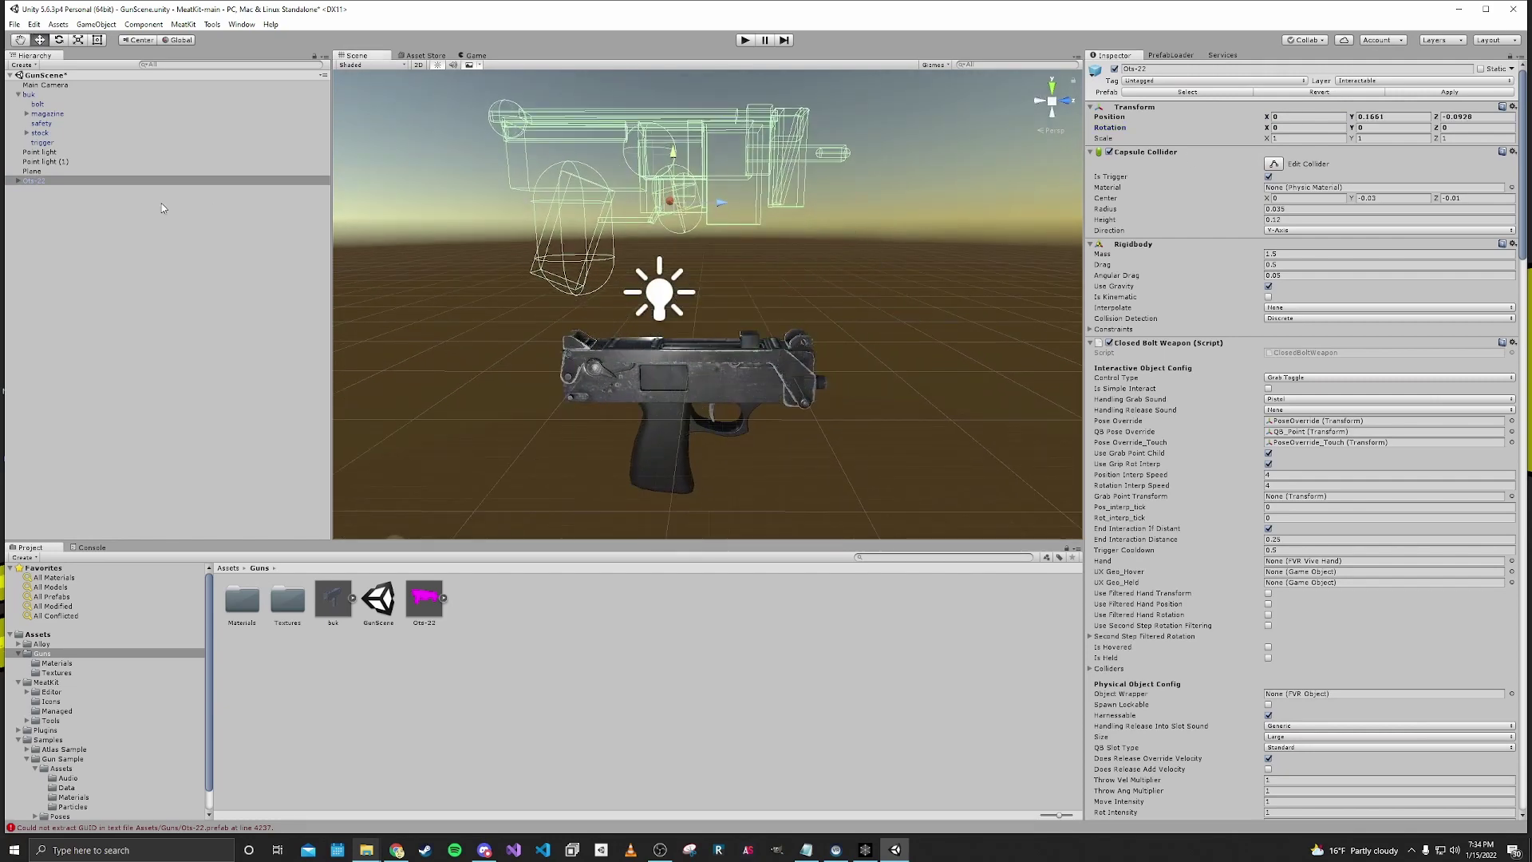
Show the Ots-22 object's children, inspect the FireSelector child's components, and reselect the Ots-22 parent.
click(18, 181)
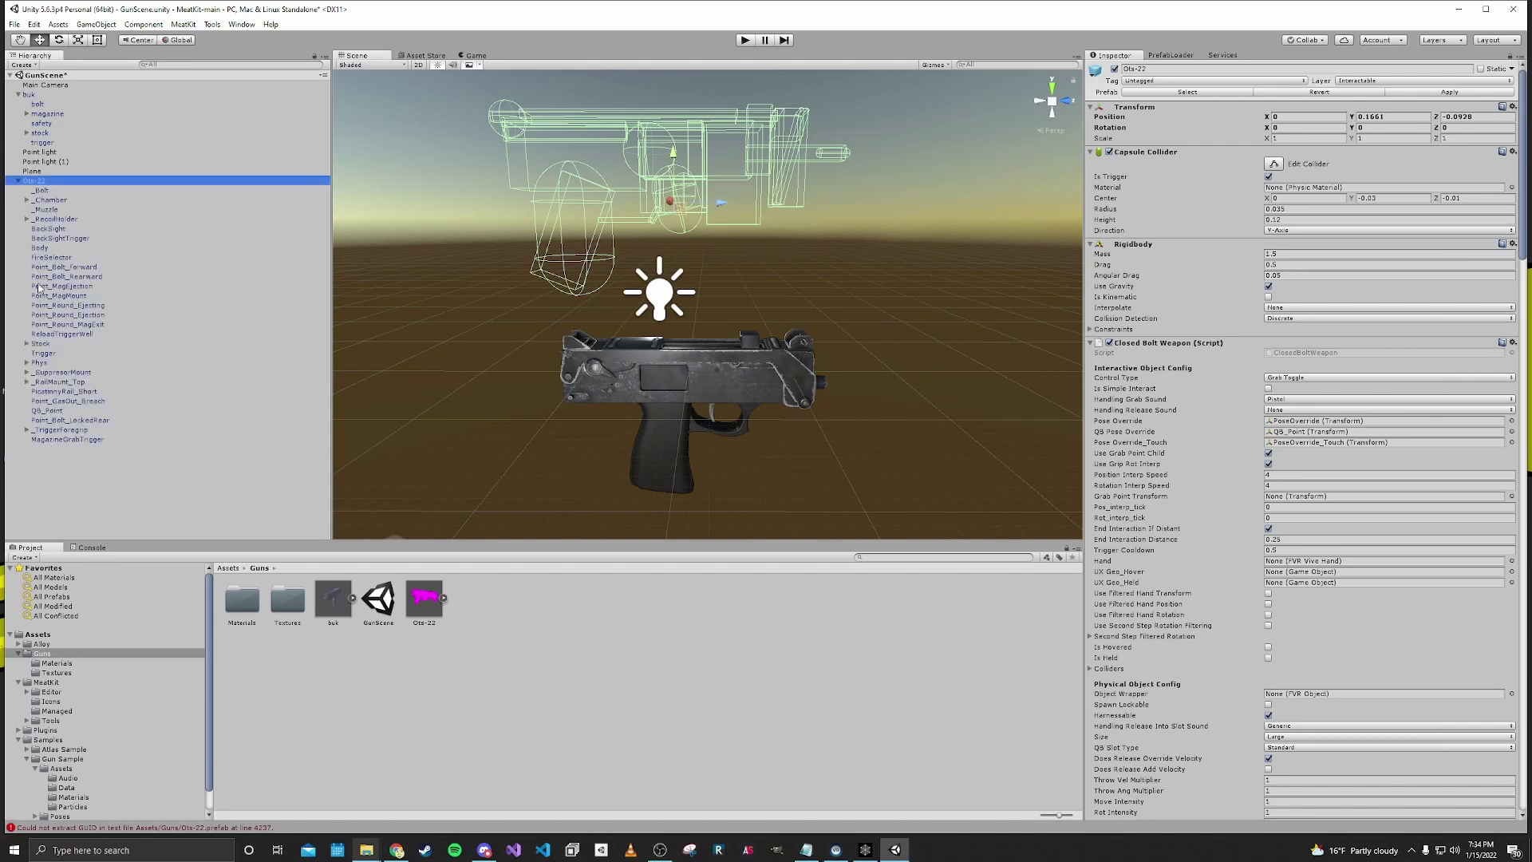
click(49, 259)
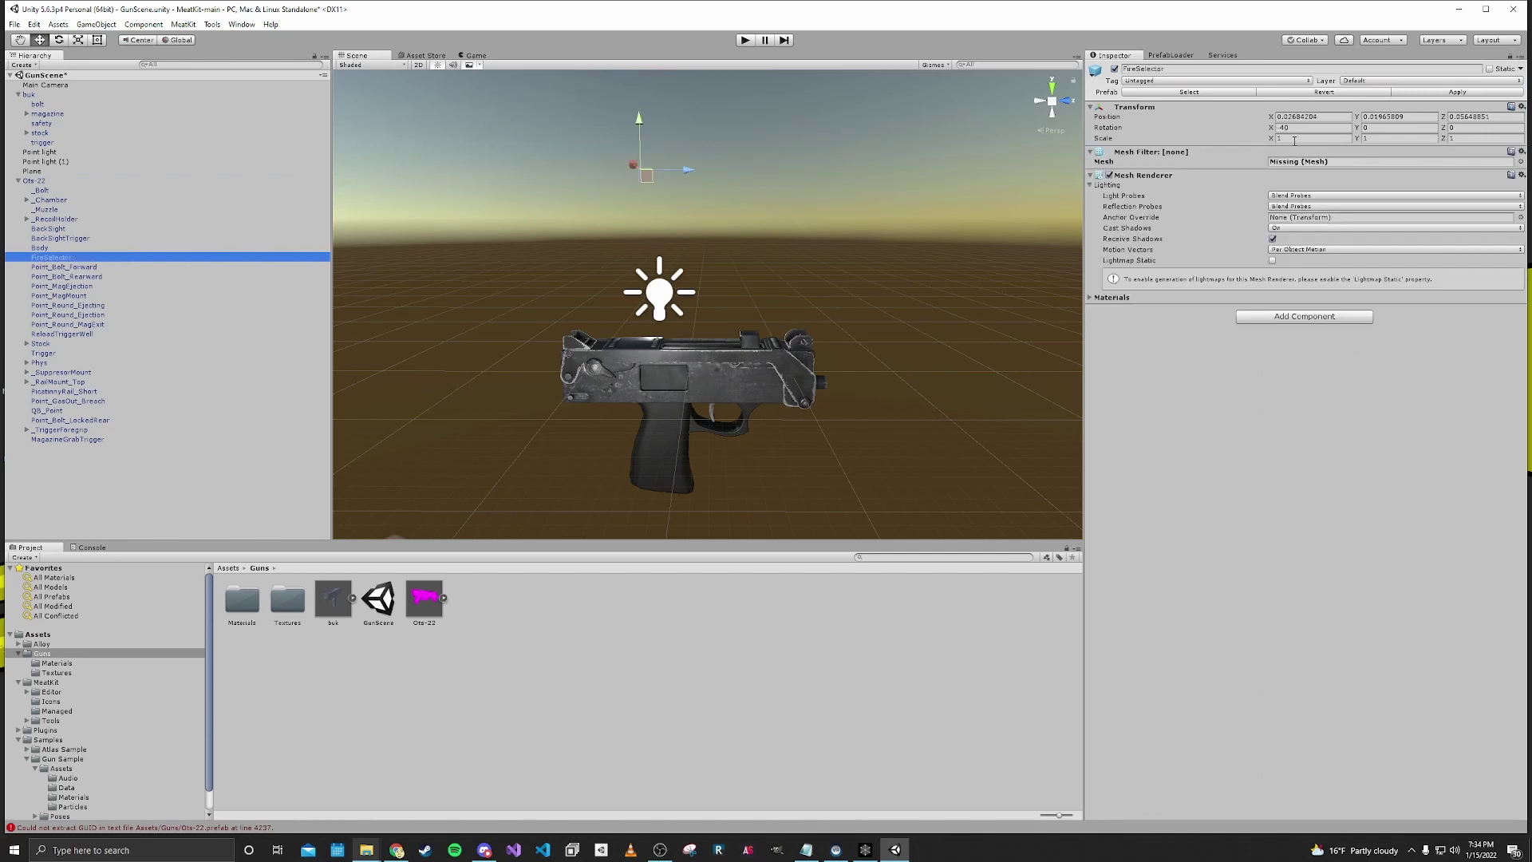
click(34, 182)
right_drag(646, 351, 645, 431)
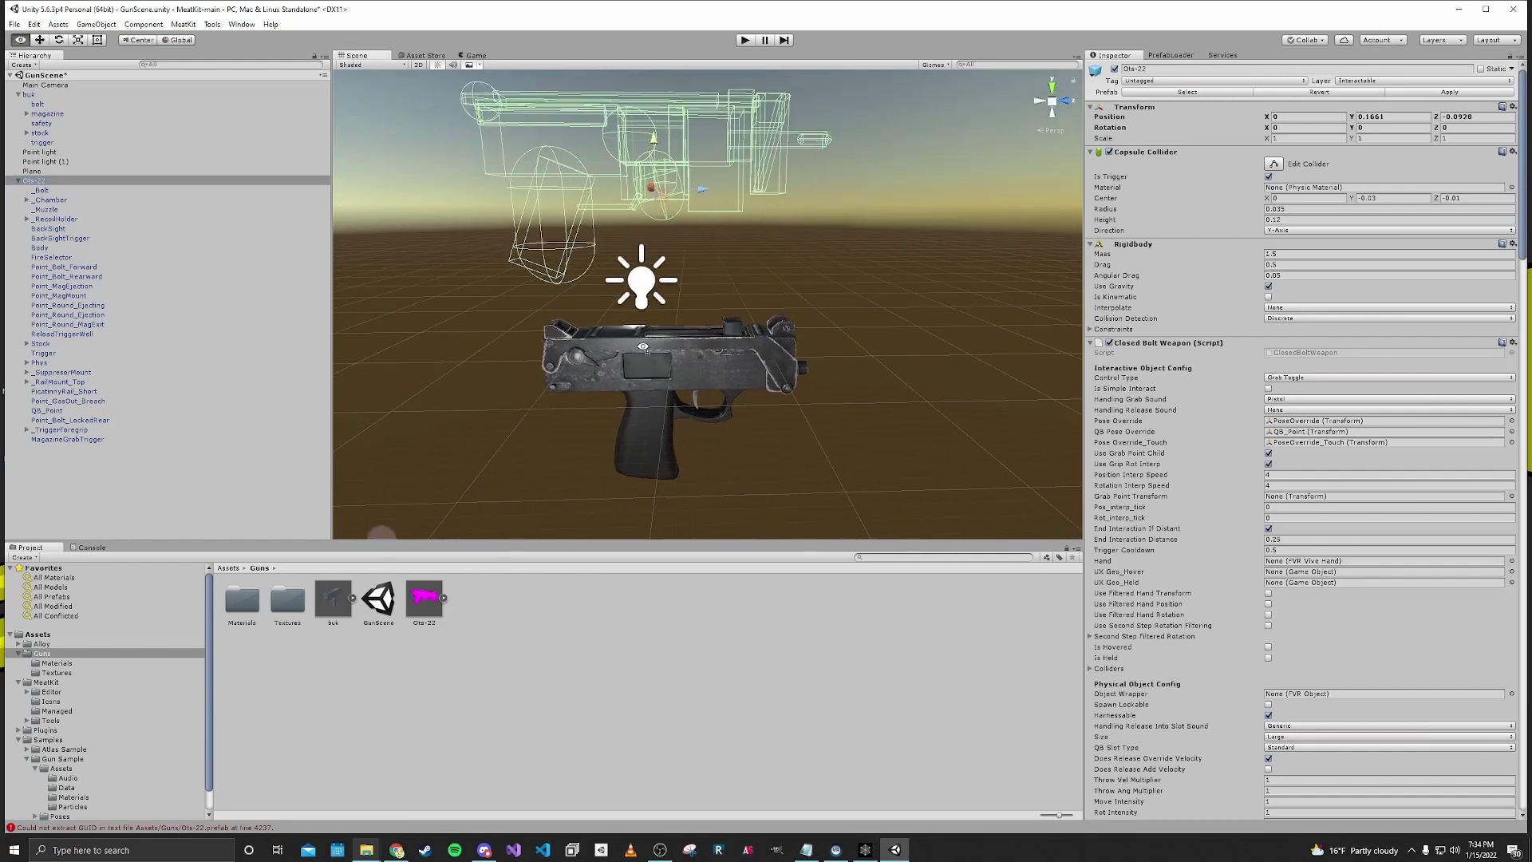